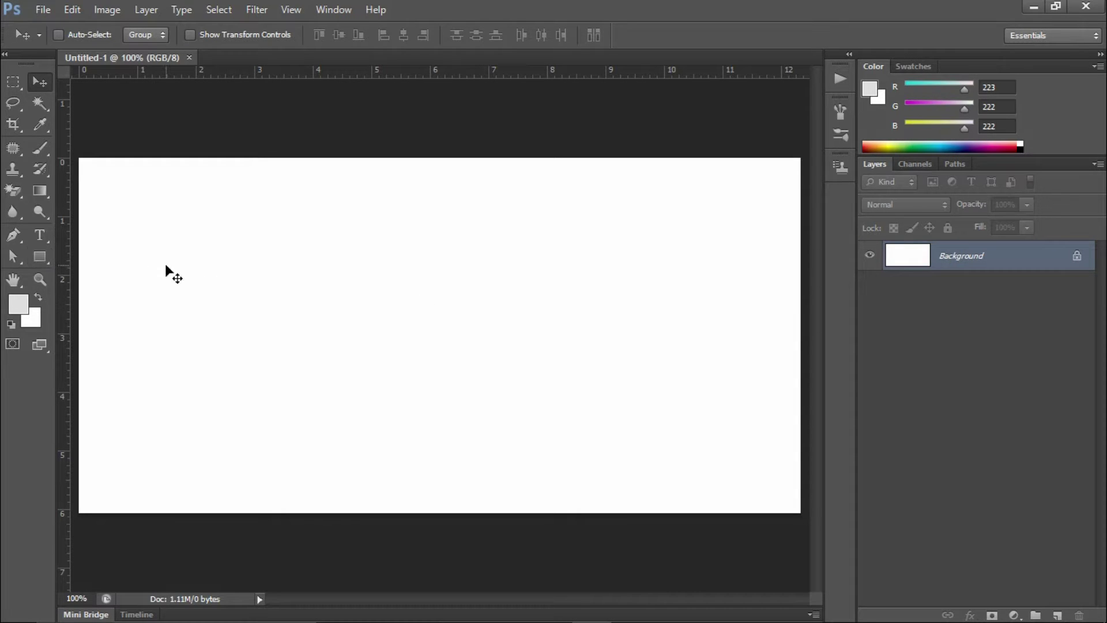
# Step: Draw a tall narrow black-filled rectangle and duplicate it as 'Rectangle 1 copy'
pyautogui.hotkey('ctrl', '+')
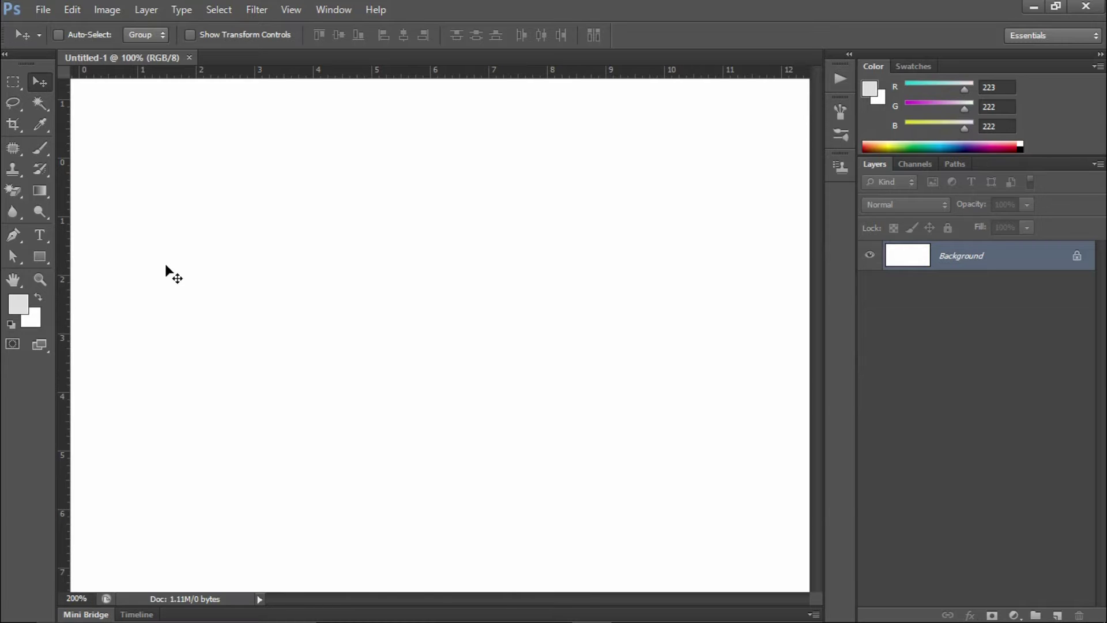
pyautogui.hotkey('ctrl', '+')
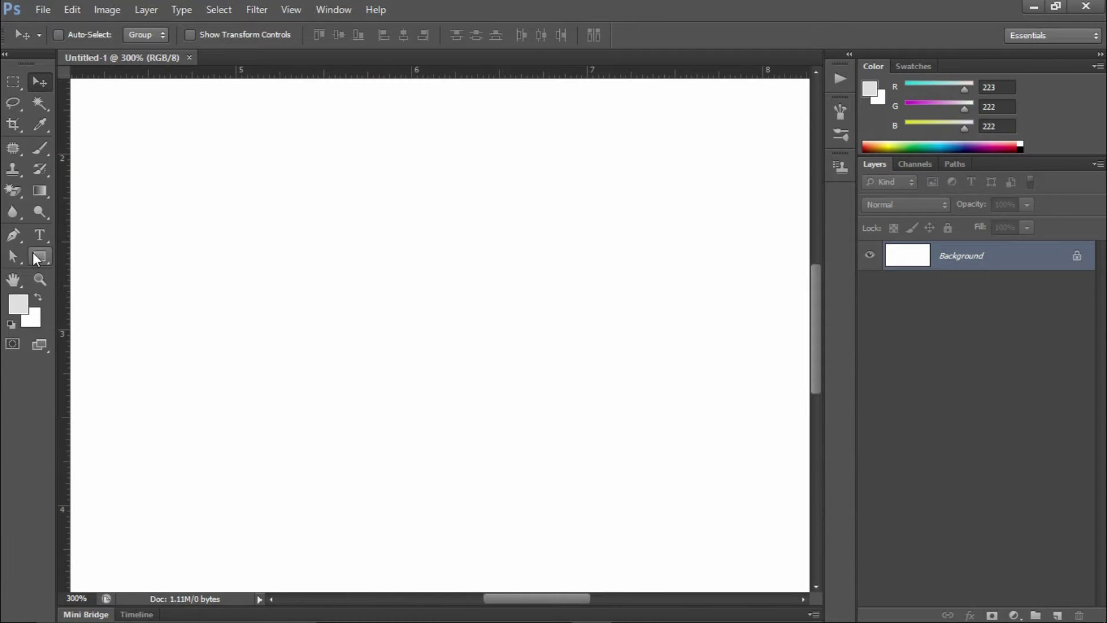
pyautogui.click(36, 257)
pyautogui.moveTo(375, 229)
pyautogui.mouseDown()
pyautogui.moveTo(408, 388)
pyautogui.moveTo(417, 502)
pyautogui.mouseUp()
pyautogui.click(144, 36)
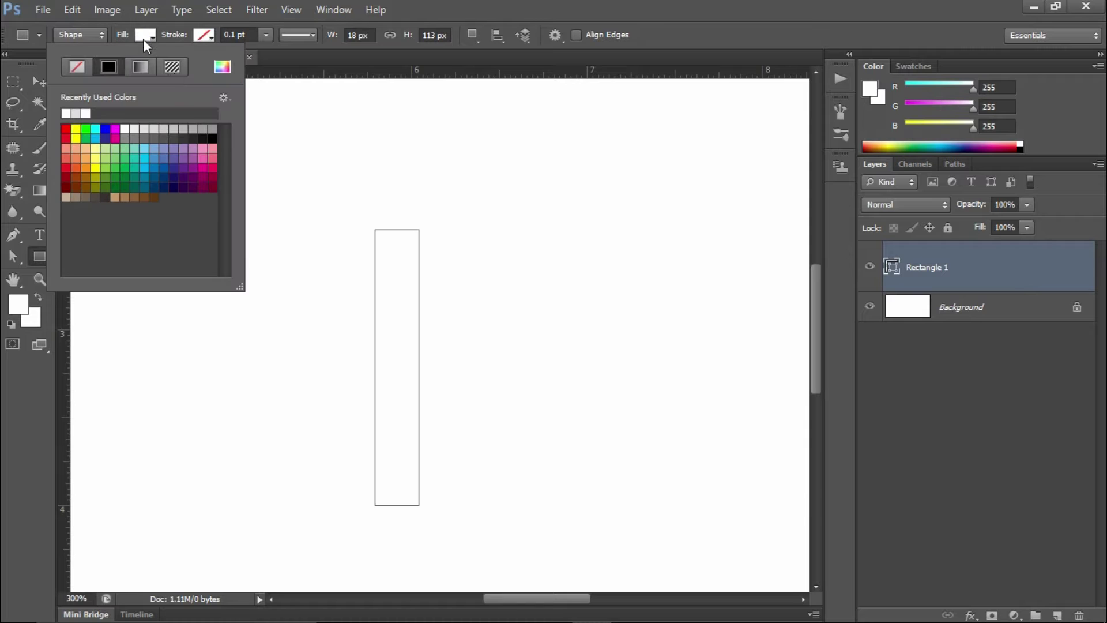
pyautogui.click(213, 138)
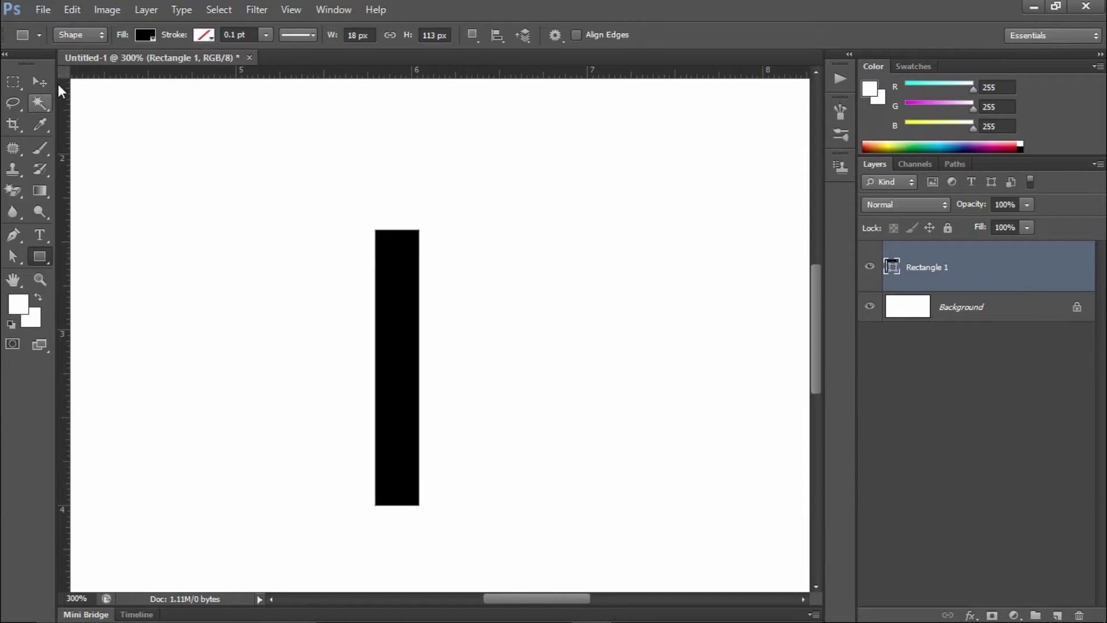
pyautogui.click(40, 83)
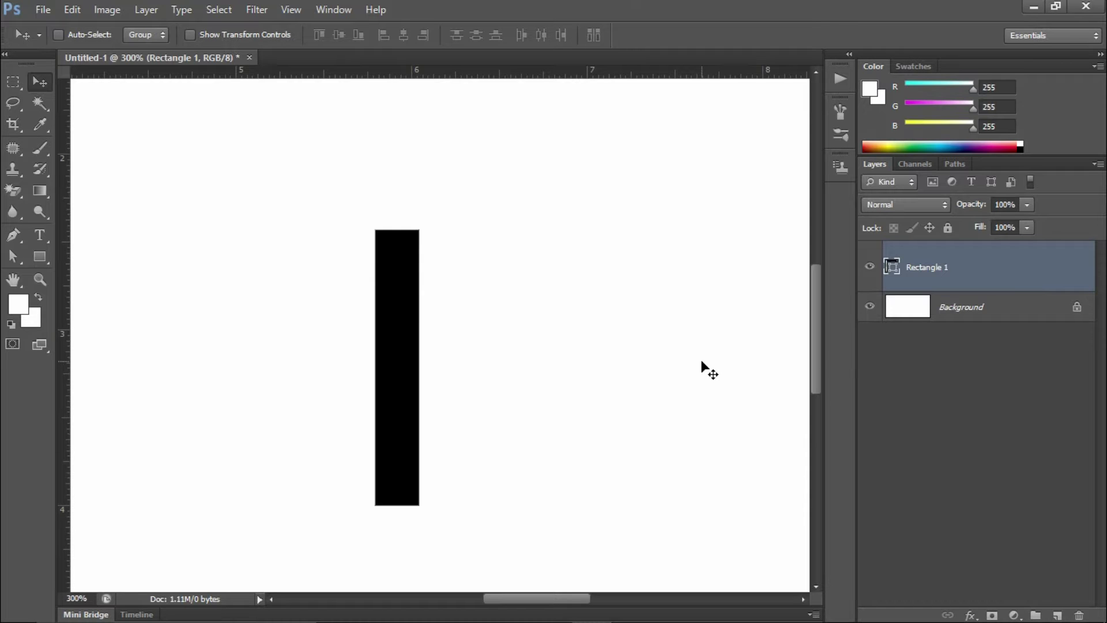
pyautogui.hotkey('ctrl', 'j')
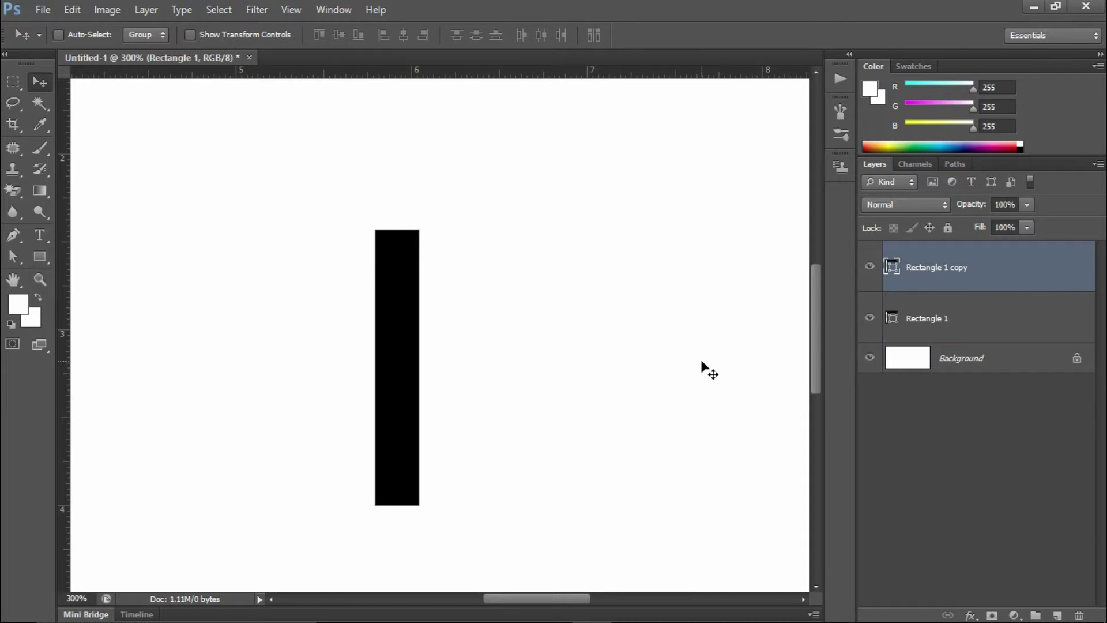
# Step: Place the copied bar right beside the original vertical bar
pyautogui.moveTo(391, 334); pyautogui.dragTo(438, 332)
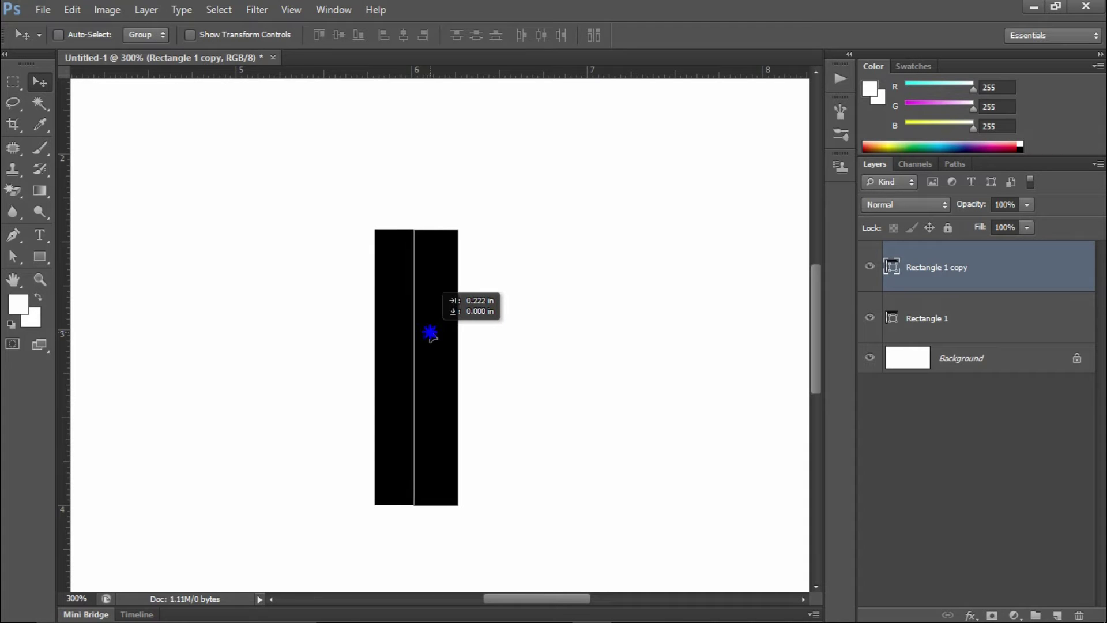
pyautogui.press('Right')
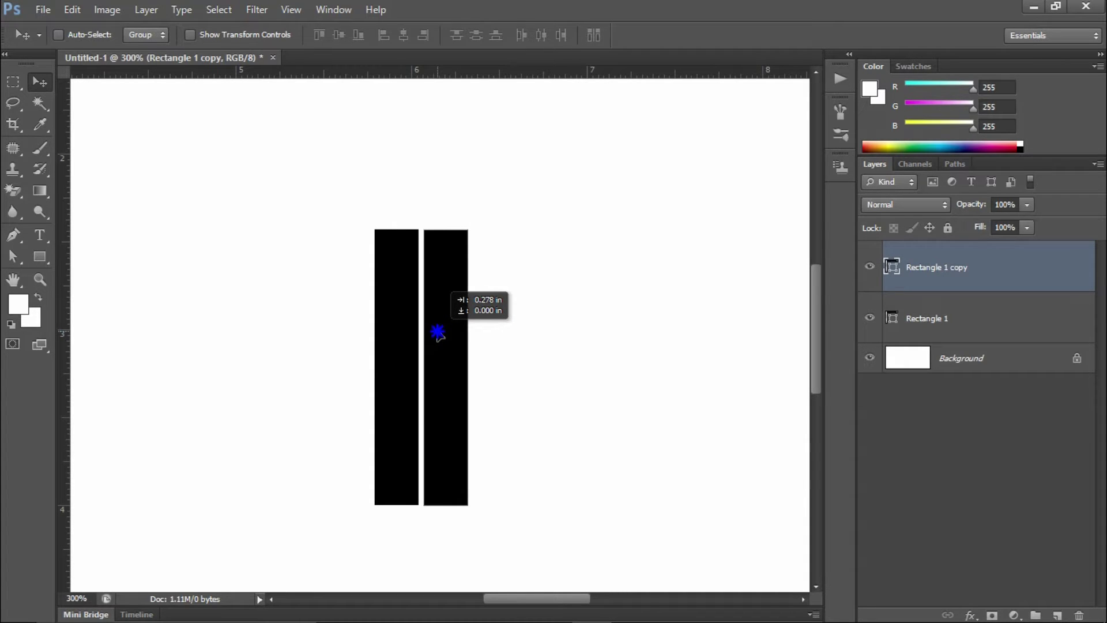
pyautogui.moveTo(438, 332); pyautogui.dragTo(438, 332)
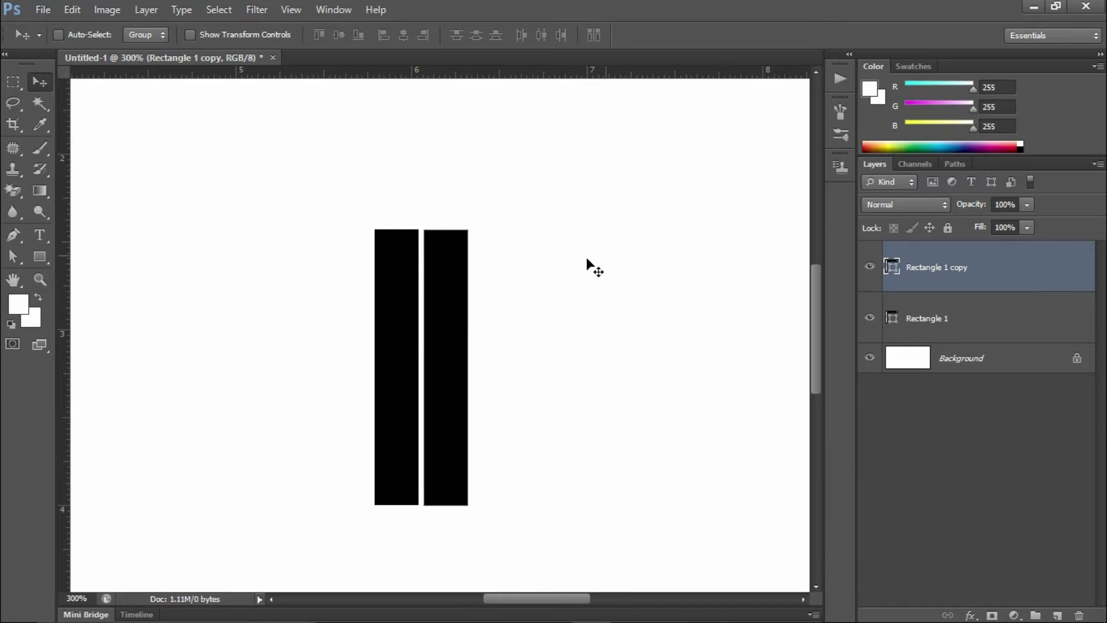
# Step: Duplicate the right bar, rotate it -90°, and align it across the top right
pyautogui.hotkey('ctrl', 'j')
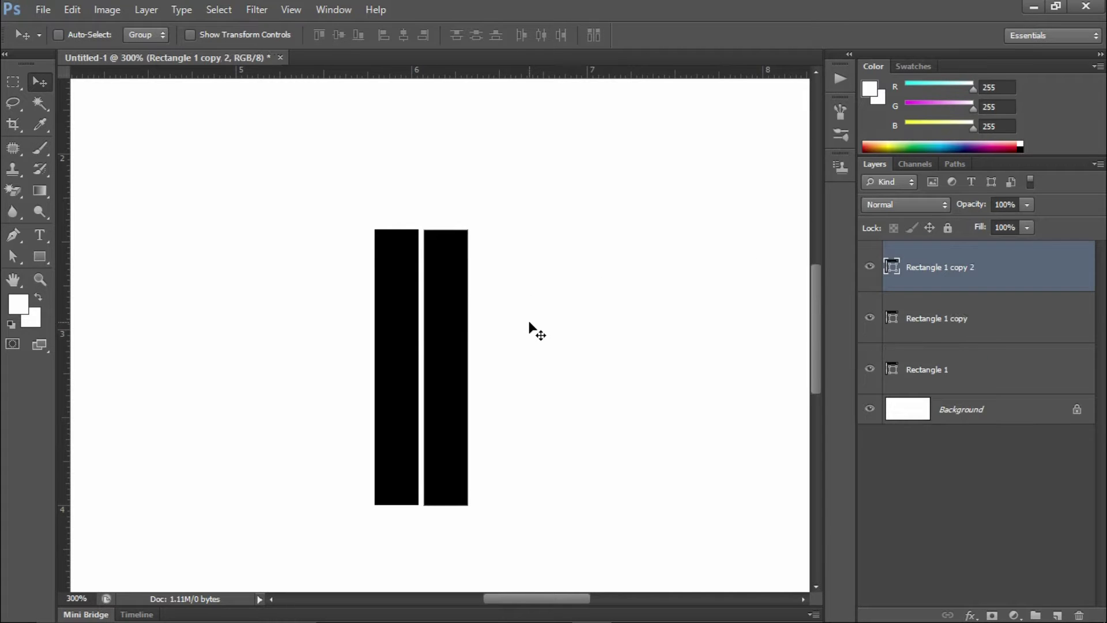
pyautogui.hotkey('ctrl', 't')
pyautogui.moveTo(500, 382); pyautogui.dragTo(469, 248)
pyautogui.moveTo(411, 375); pyautogui.dragTo(510, 255)
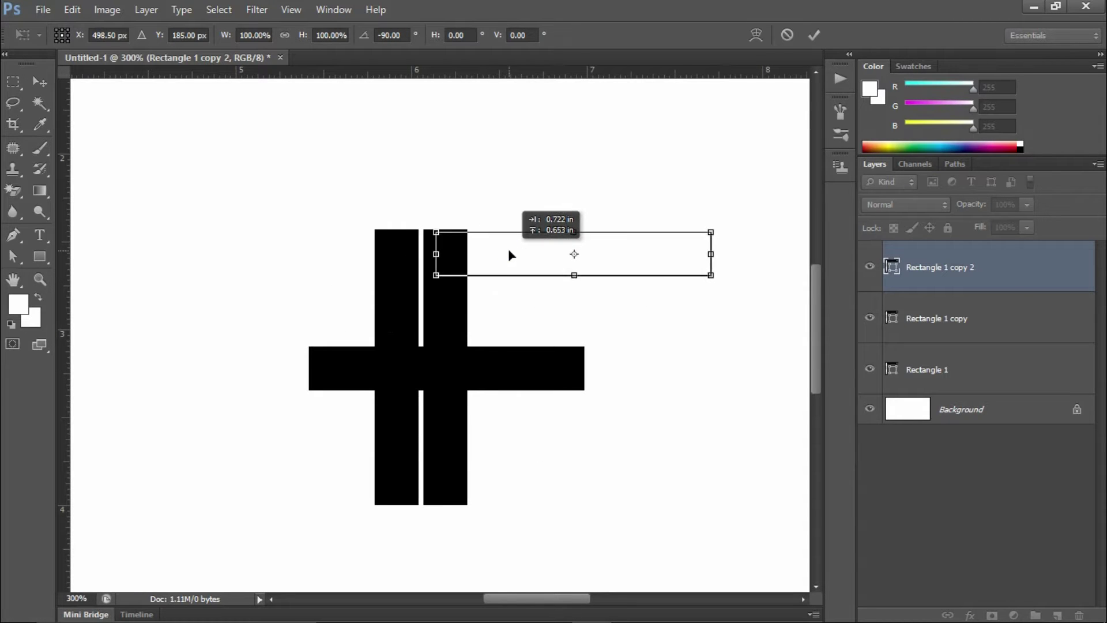
pyautogui.scroll(3, 461, 276)
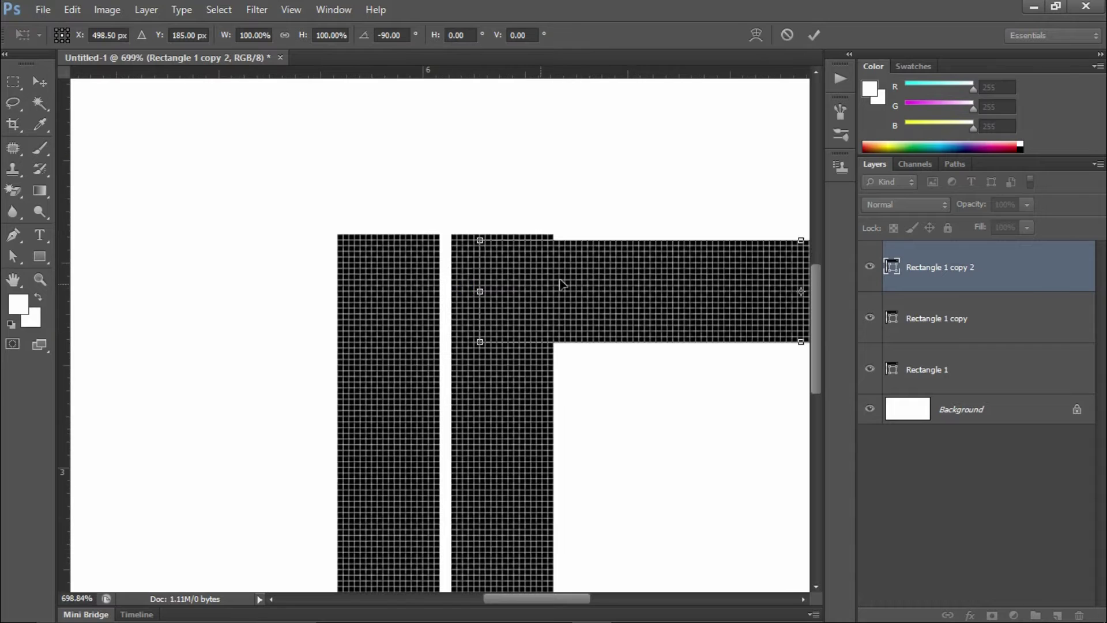
pyautogui.moveTo(586, 265); pyautogui.dragTo(569, 270)
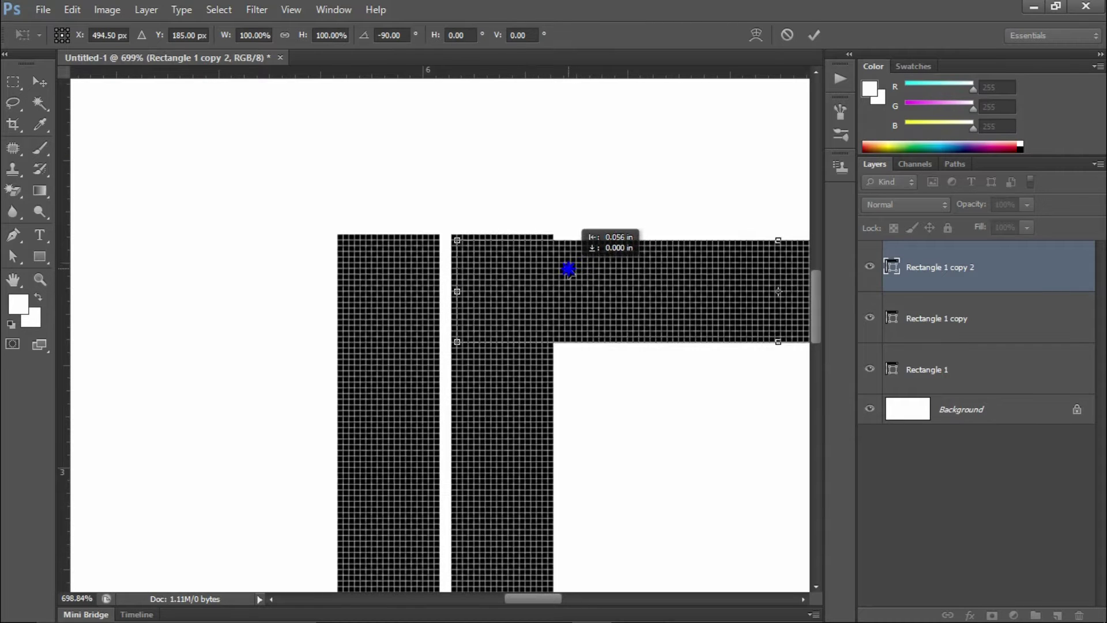
pyautogui.moveTo(569, 269); pyautogui.dragTo(564, 267)
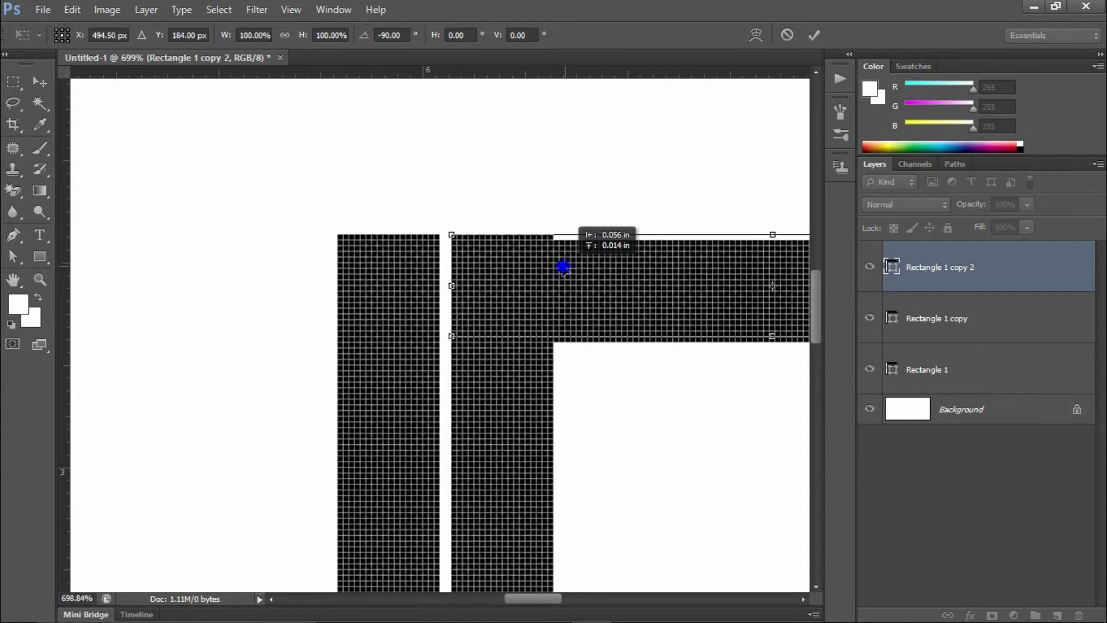
pyautogui.click(814, 35)
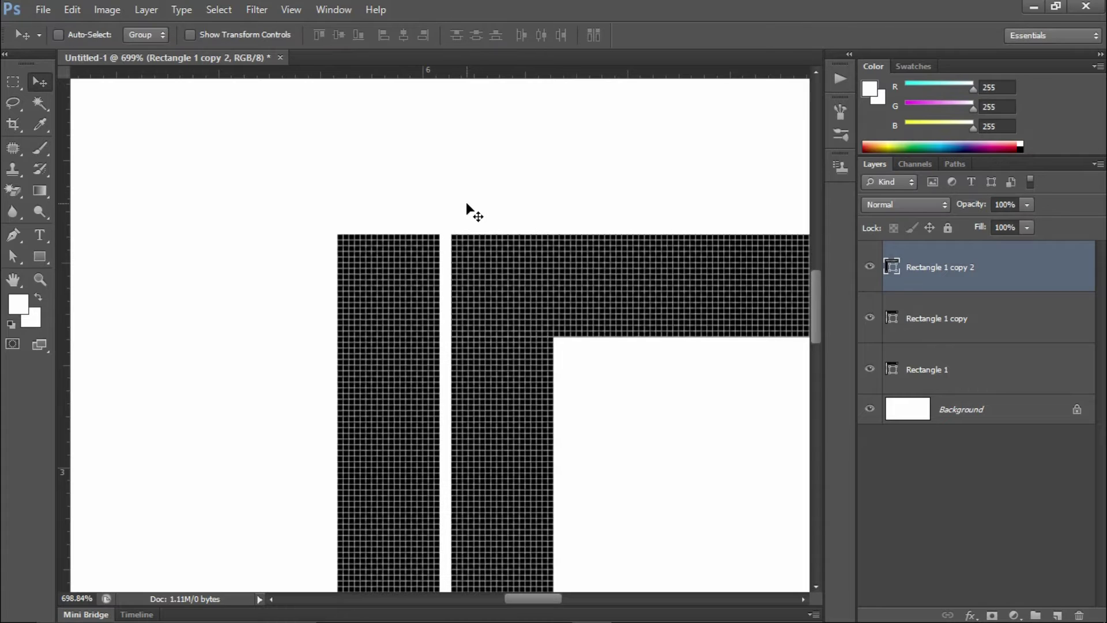
# Step: Fit the canvas in view and duplicate the horizontal top bar
pyautogui.hotkey('ctrl', '-')
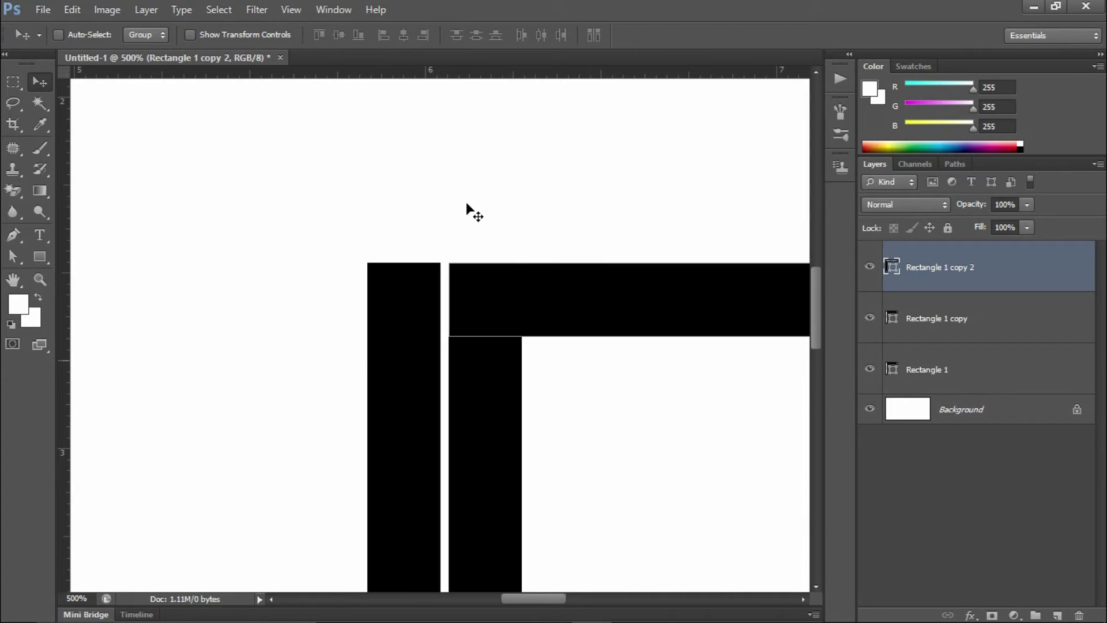
pyautogui.moveTo(492, 267); pyautogui.dragTo(431, 210)
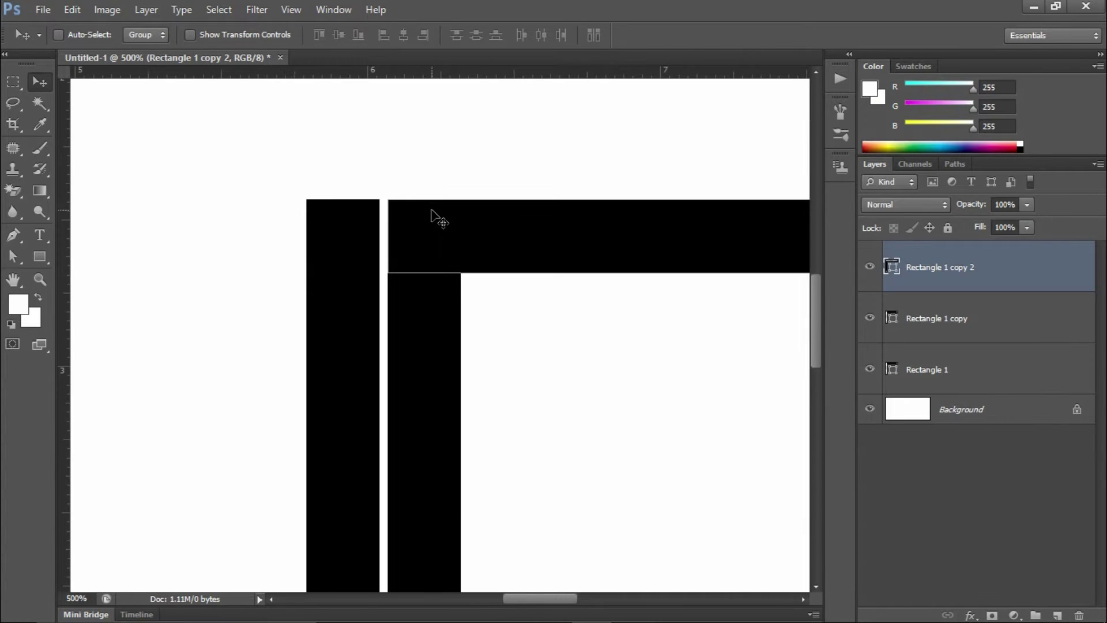
pyautogui.hotkey('ctrl', '0')
pyautogui.hotkey('ctrl', 'j')
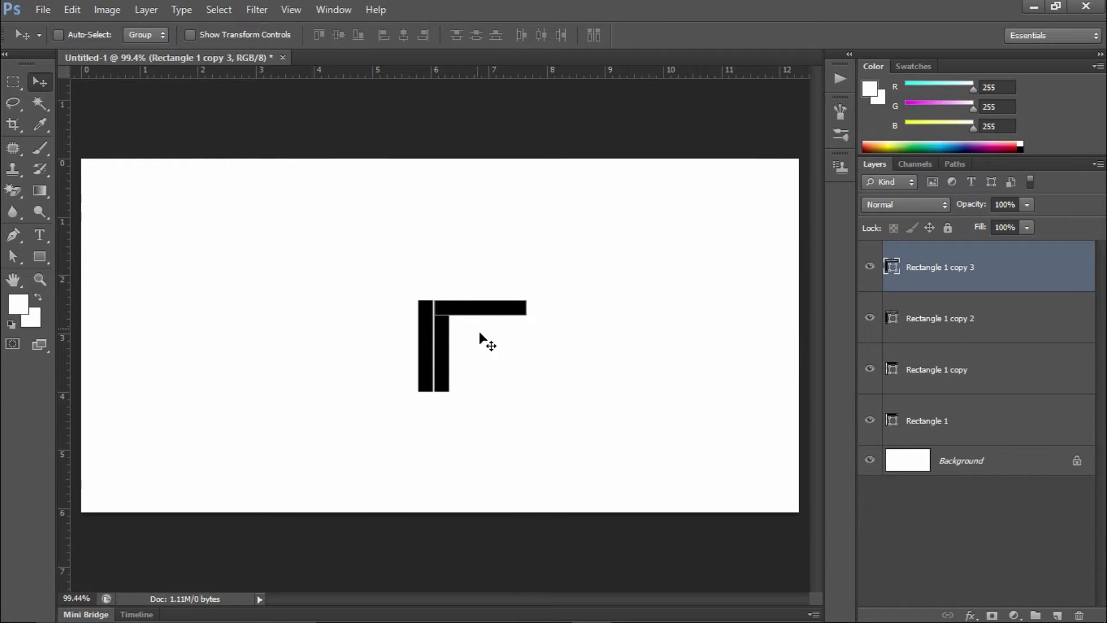
# Step: Move the duplicate bar to the left so it meets the left vertical bar
pyautogui.moveTo(477, 309); pyautogui.dragTo(383, 312)
pyautogui.scroll(3, 413, 304)
pyautogui.scroll(2, 473, 381)
pyautogui.scroll(3, 501, 412)
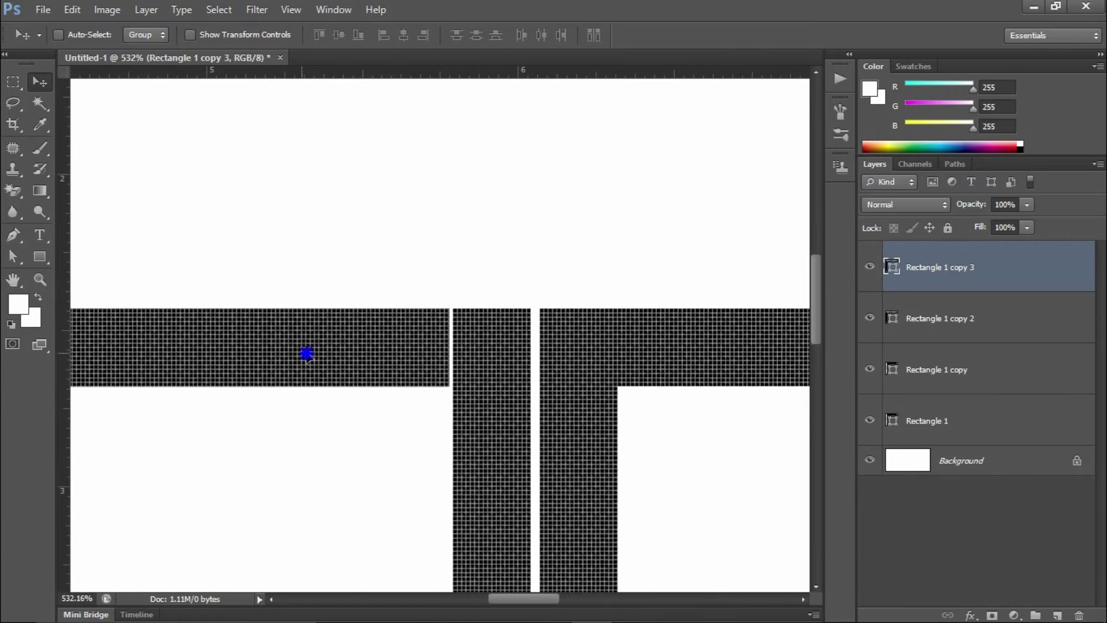
pyautogui.moveTo(307, 353); pyautogui.dragTo(383, 359)
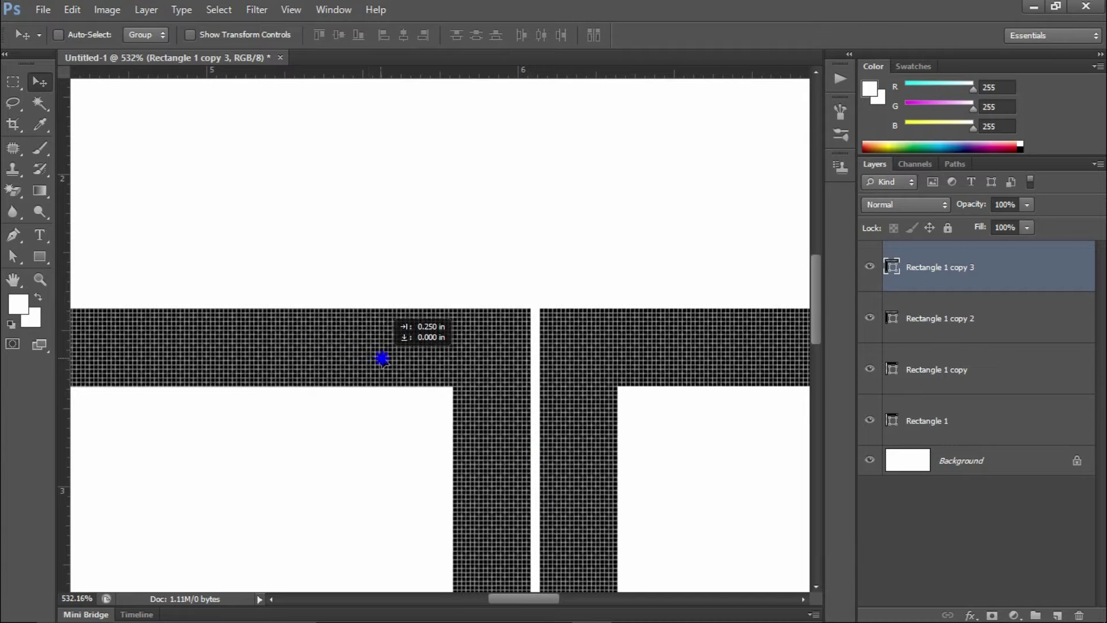
pyautogui.moveTo(382, 359); pyautogui.dragTo(382, 362)
# Step: Select both top bars together and stretch them taller to thicken the T's arms
pyautogui.hotkey('ctrl', '-')
pyautogui.hotkey('ctrl', '-')
pyautogui.moveTo(700, 338)
pyautogui.mouseDown()
pyautogui.moveTo(623, 253)
pyautogui.moveTo(657, 249)
pyautogui.mouseUp()
pyautogui.keyDown('shift'); pyautogui.click(940, 318); pyautogui.keyUp('shift')
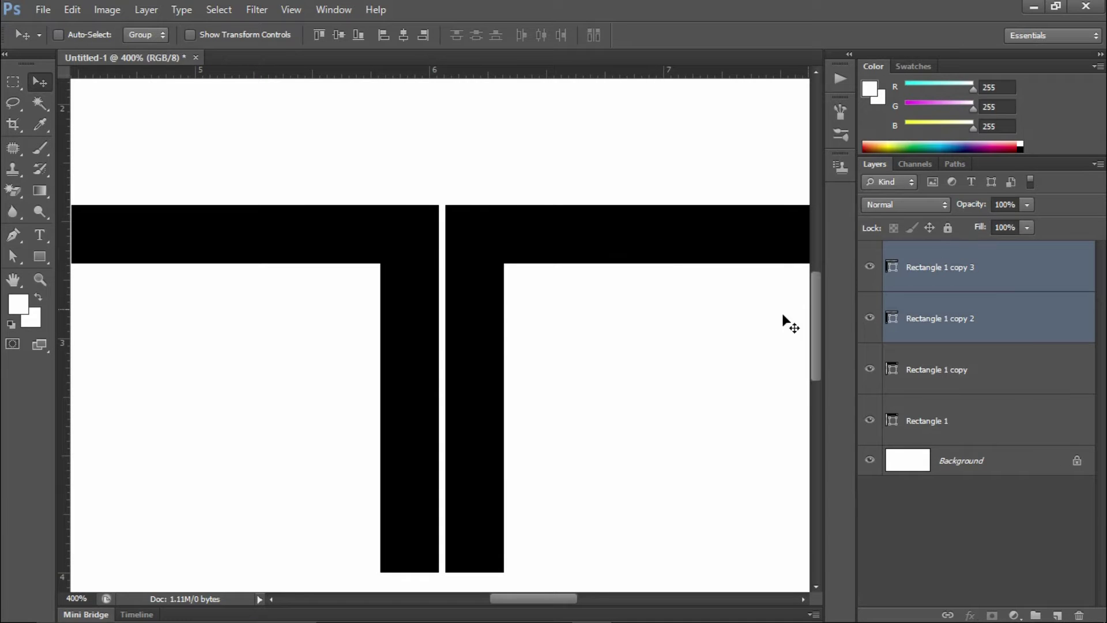
pyautogui.hotkey('ctrl', 't')
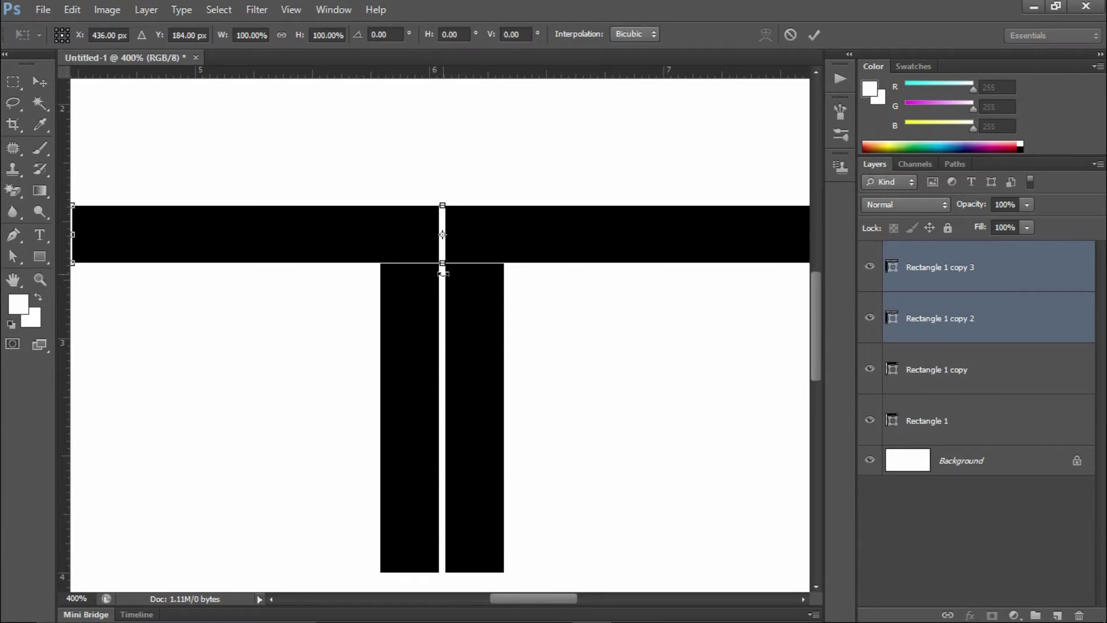
pyautogui.moveTo(441, 263); pyautogui.dragTo(441, 283)
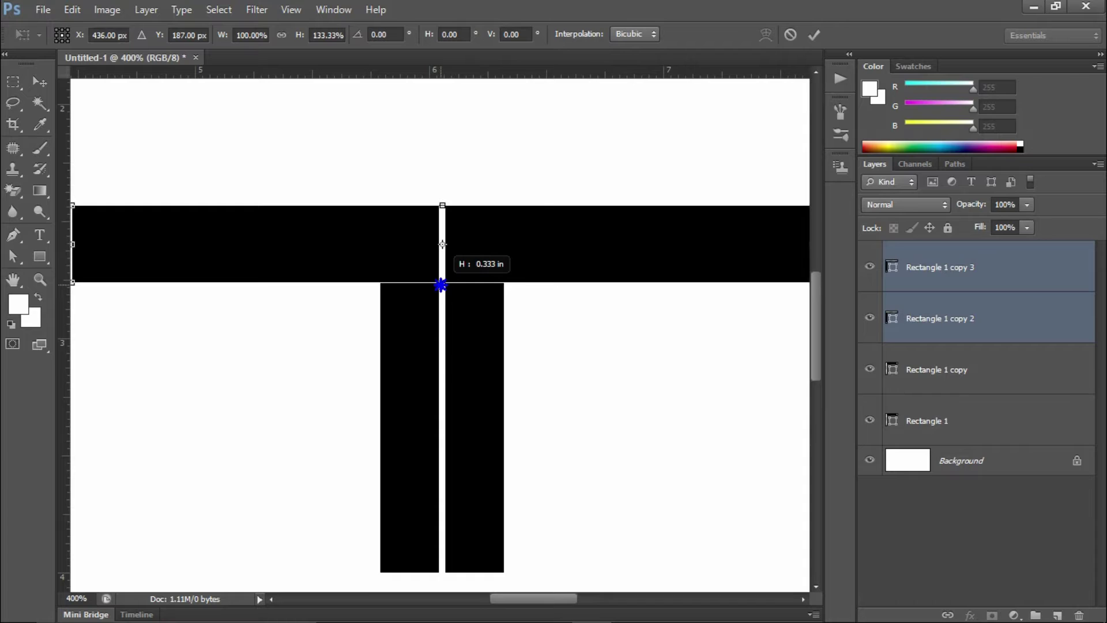
pyautogui.click(816, 34)
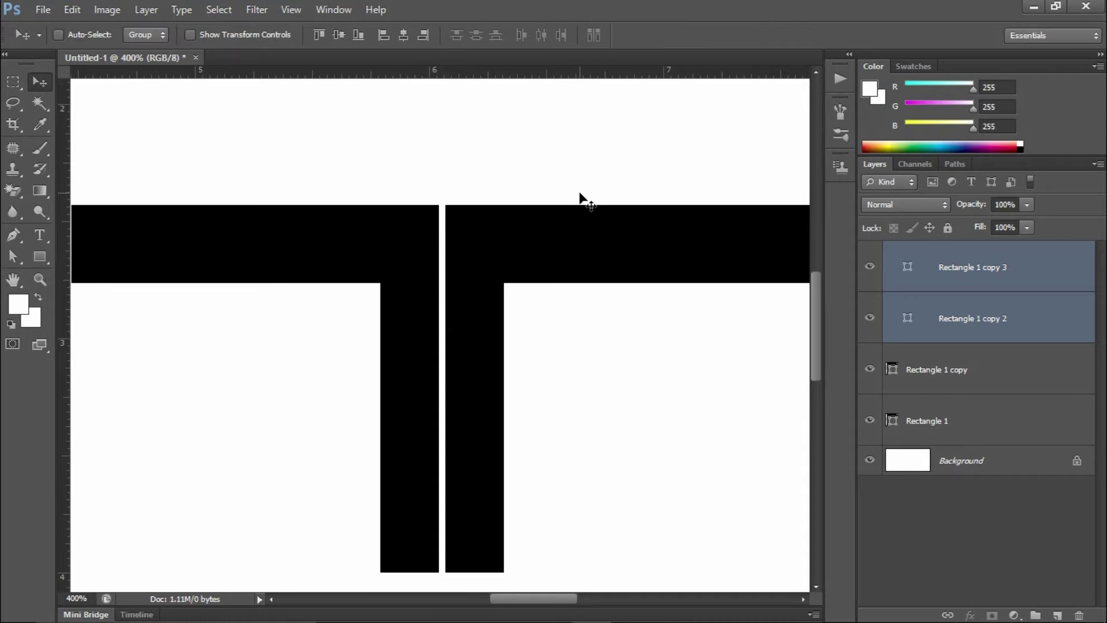
pyautogui.hotkey('ctrl', '-')
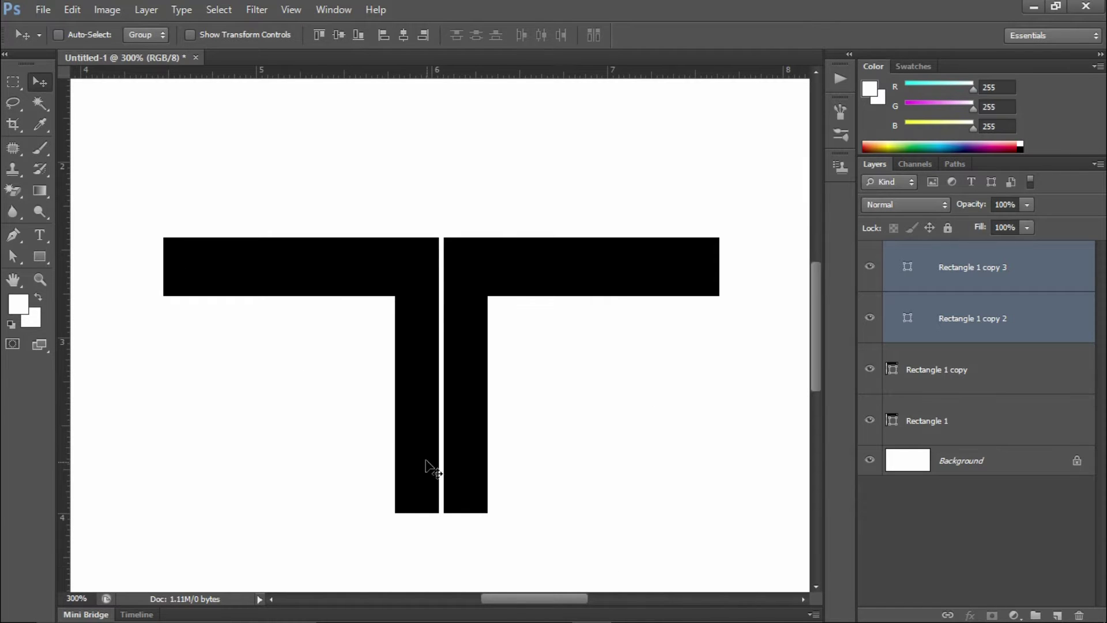
pyautogui.click(40, 256)
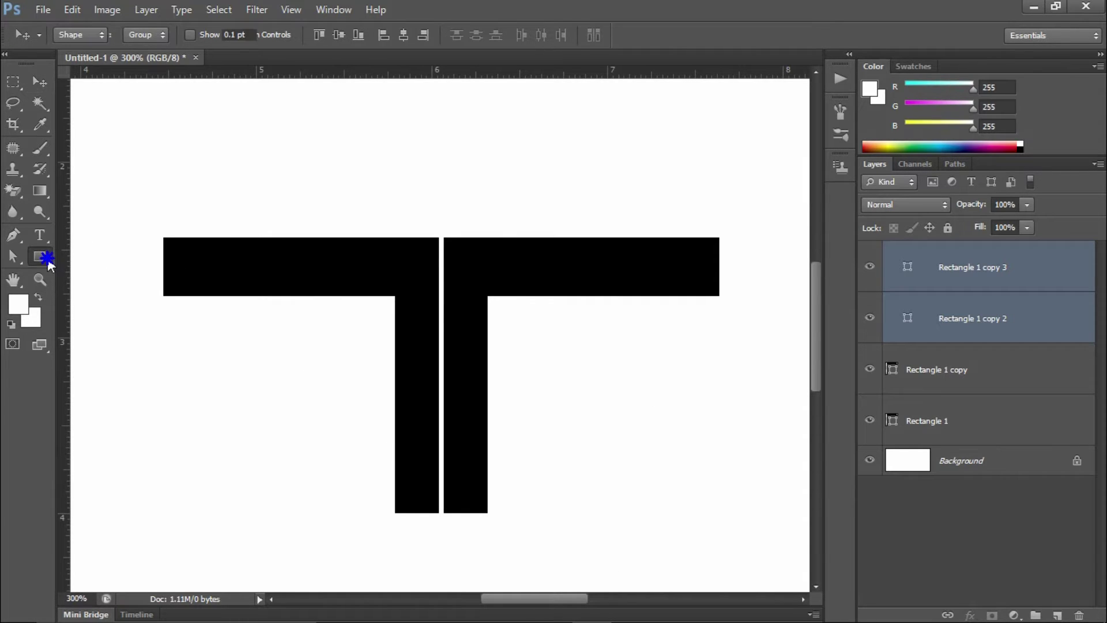
# Step: Draw a black triangle, rotate it downward, place it over the stems and widen it
pyautogui.click(123, 306)
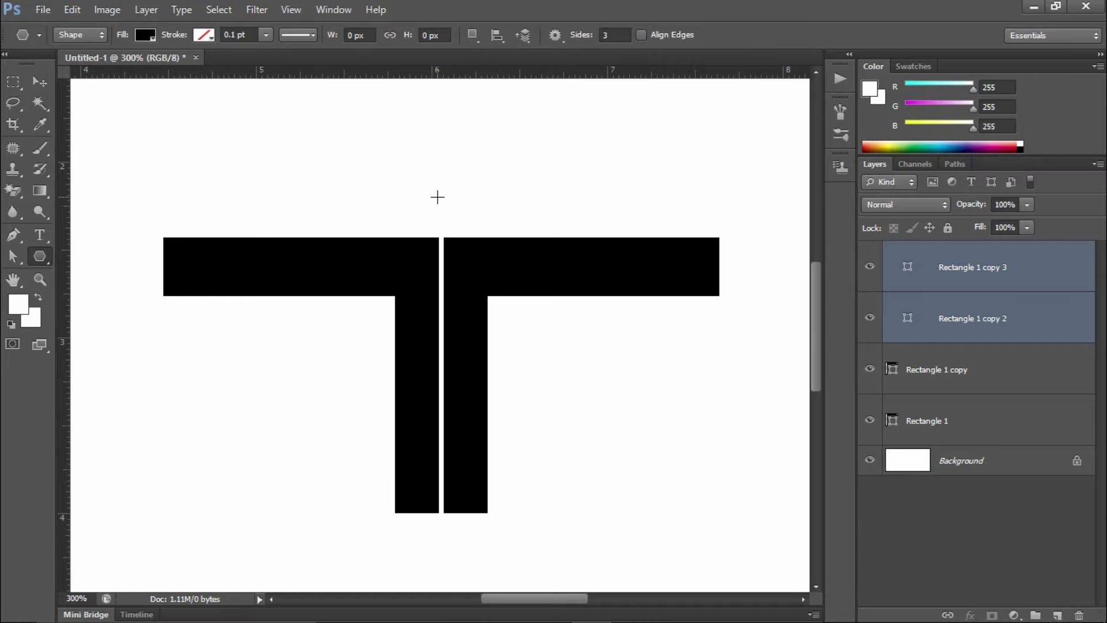
pyautogui.moveTo(435, 221)
pyautogui.mouseDown()
pyautogui.moveTo(599, 293)
pyautogui.moveTo(700, 309)
pyautogui.mouseUp()
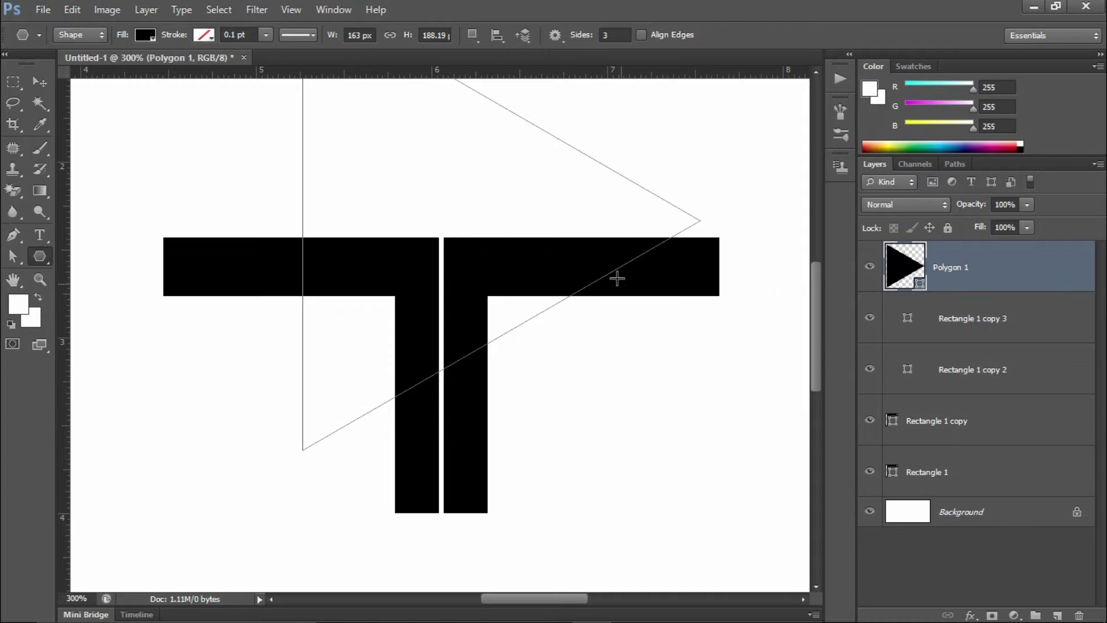
pyautogui.hotkey('ctrl', 't')
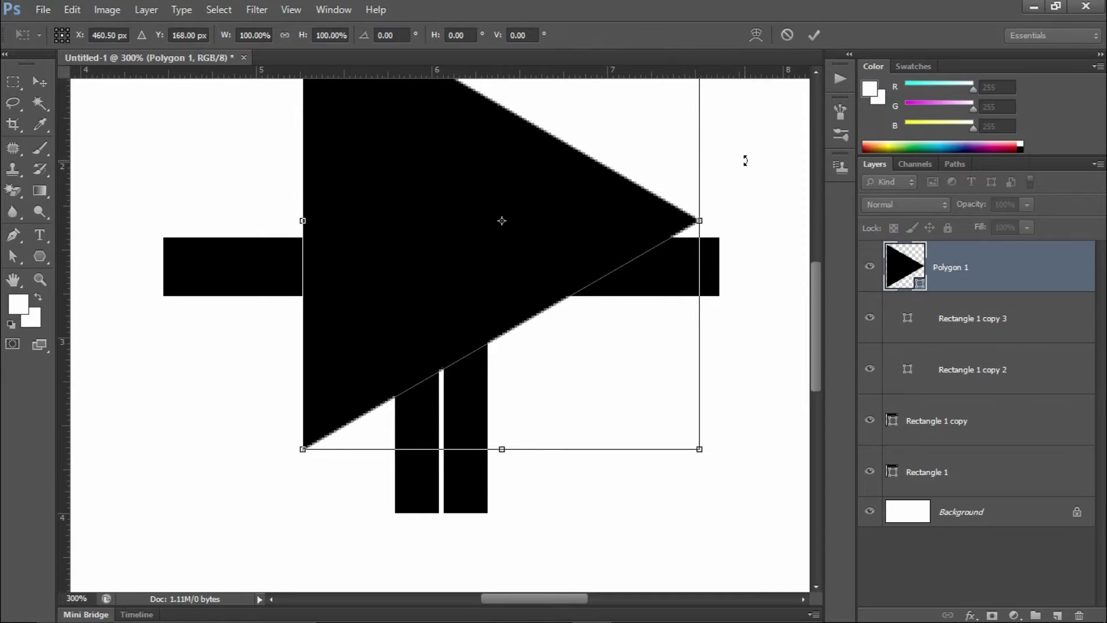
pyautogui.moveTo(738, 234); pyautogui.dragTo(547, 488)
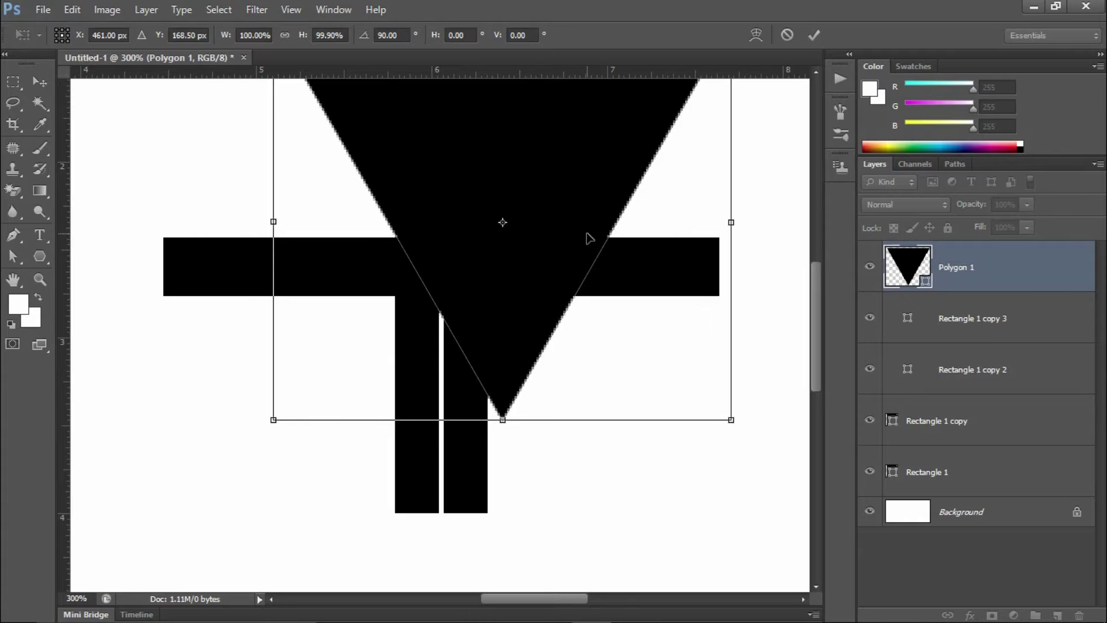
pyautogui.moveTo(574, 248); pyautogui.dragTo(526, 330)
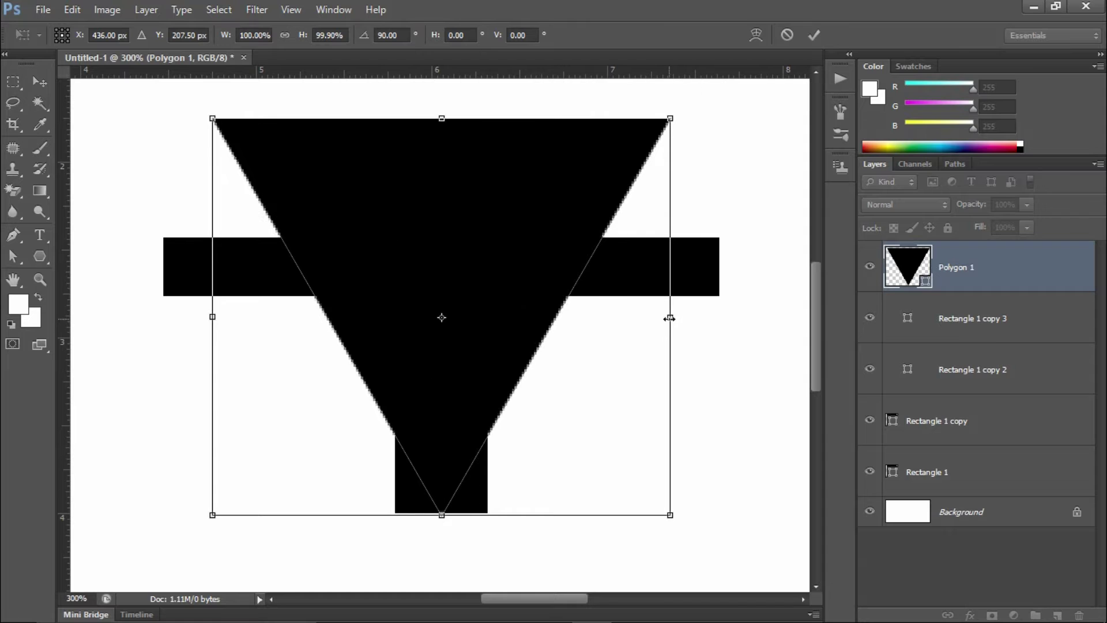
pyautogui.moveTo(674, 319); pyautogui.dragTo(714, 314)
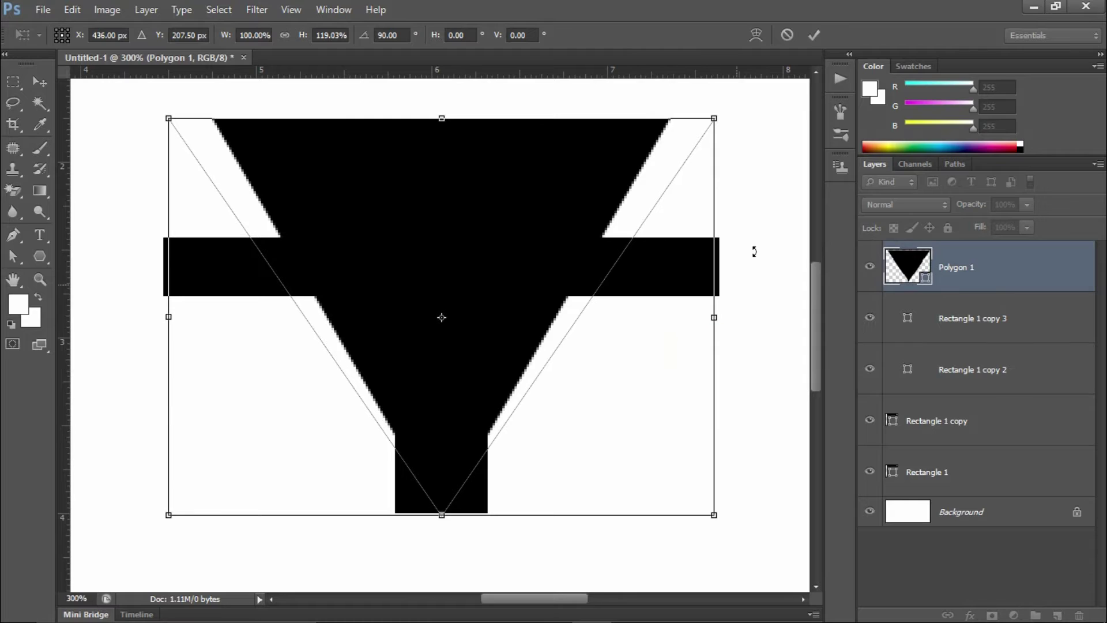
pyautogui.click(810, 38)
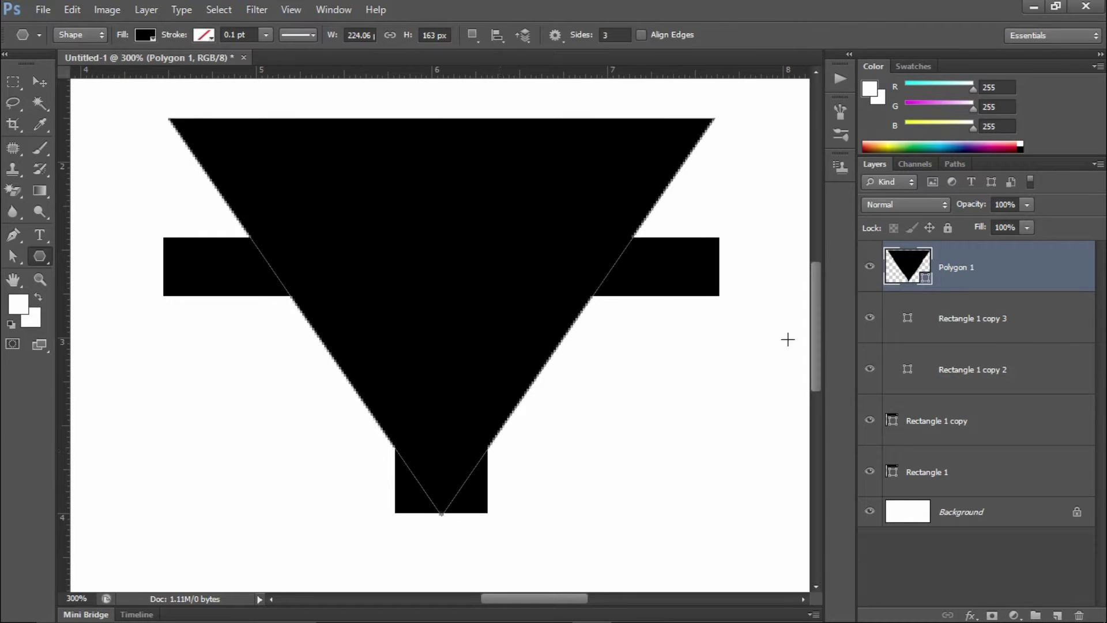
# Step: Load the triangle as a selection, hide it, and mask Rectangle 1's left stem
pyautogui.keyDown('ctrl'); pyautogui.click(910, 264); pyautogui.keyUp('ctrl')
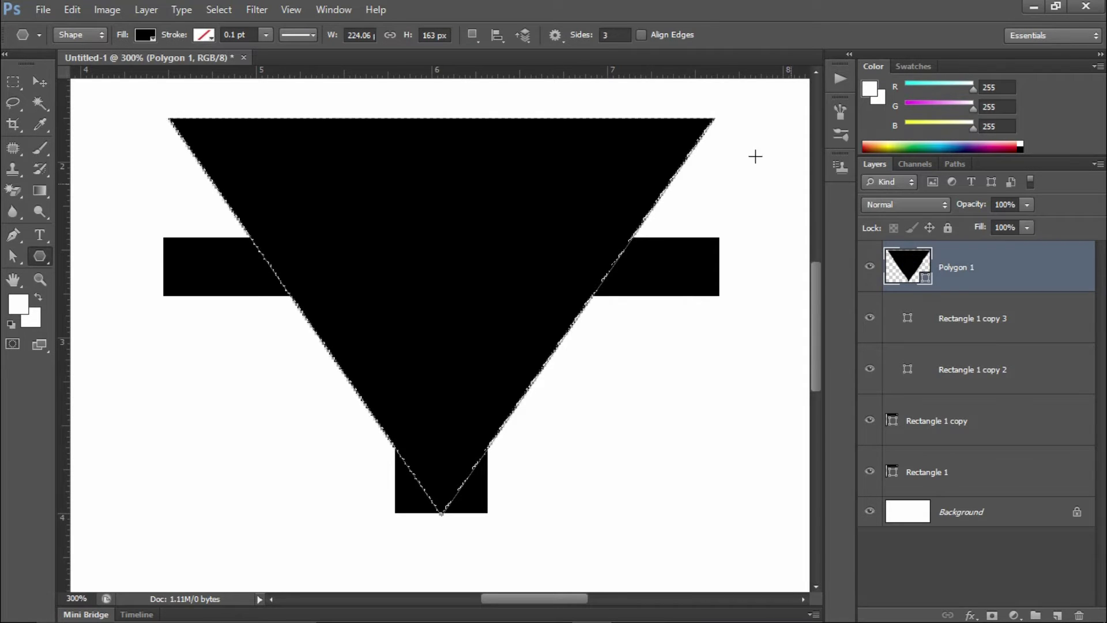
pyautogui.click(869, 267)
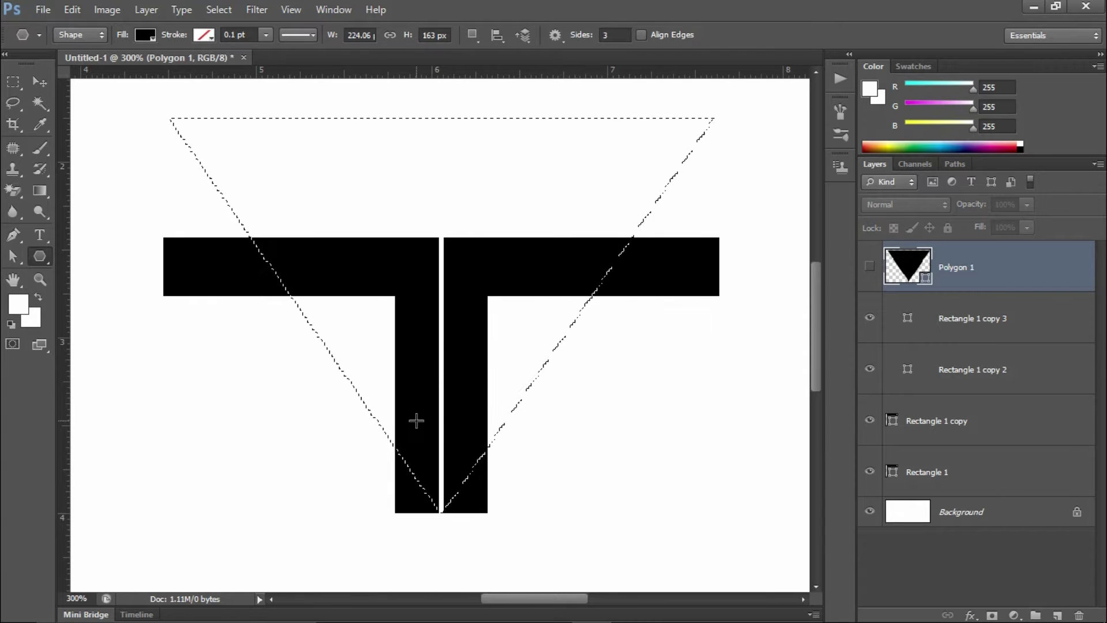
pyautogui.click(891, 474)
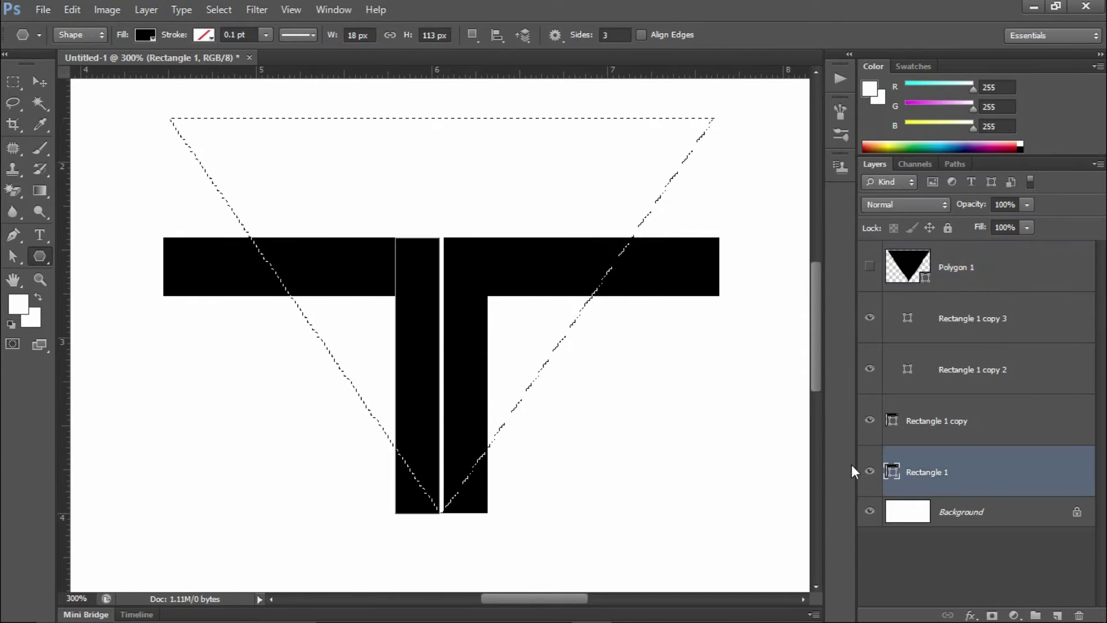
pyautogui.click(870, 472)
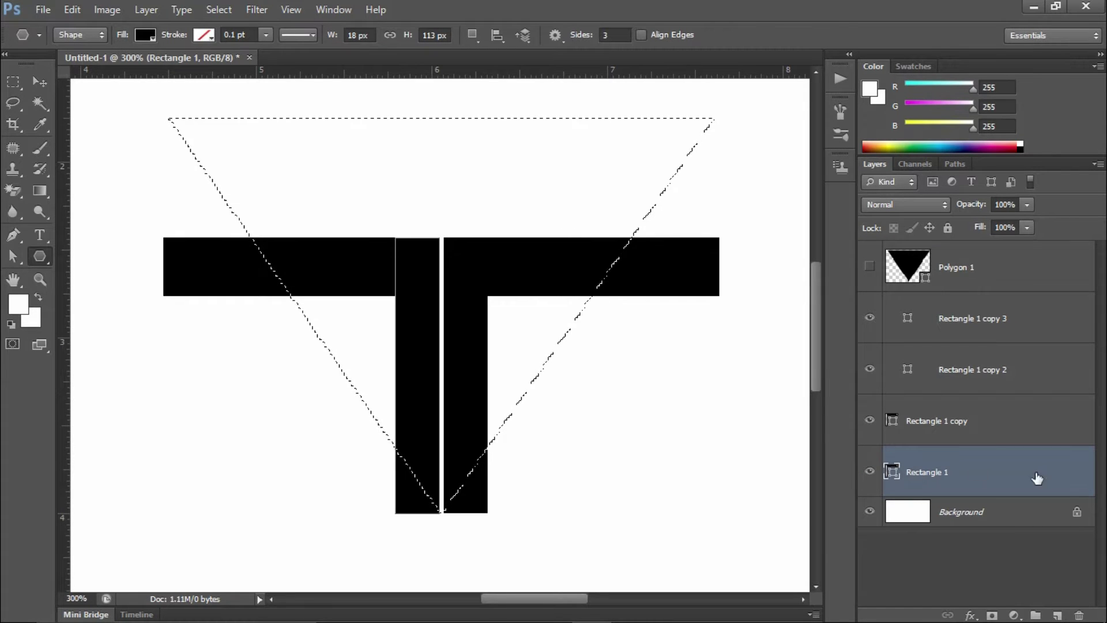
pyautogui.click(992, 615)
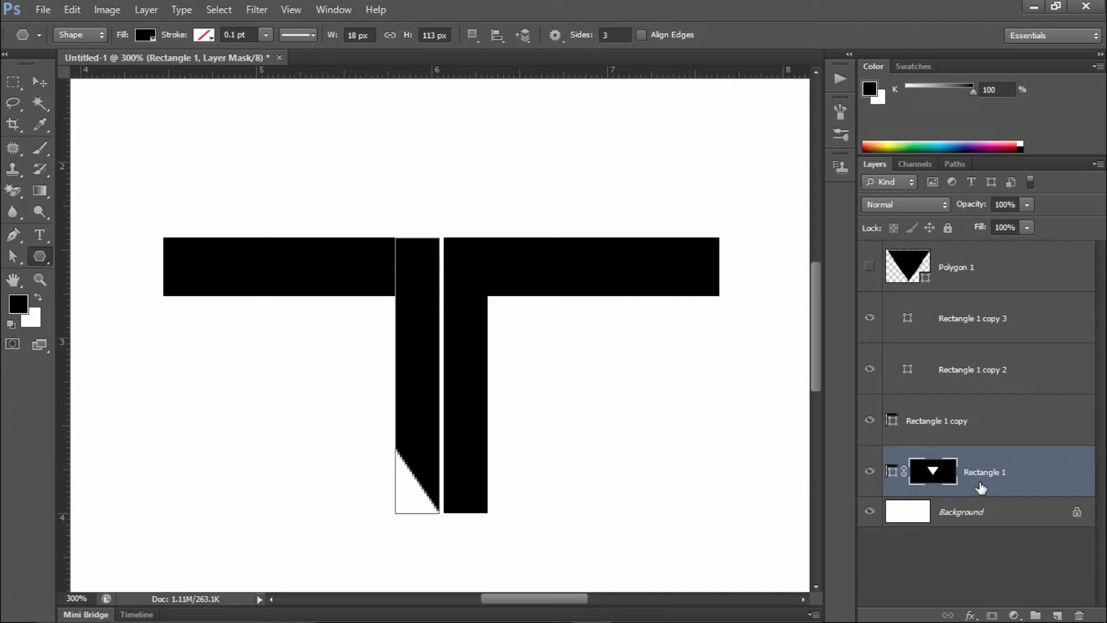
# Step: Add a triangle-based layer mask to the right stem on 'Rectangle 1 copy'
pyautogui.click(941, 425)
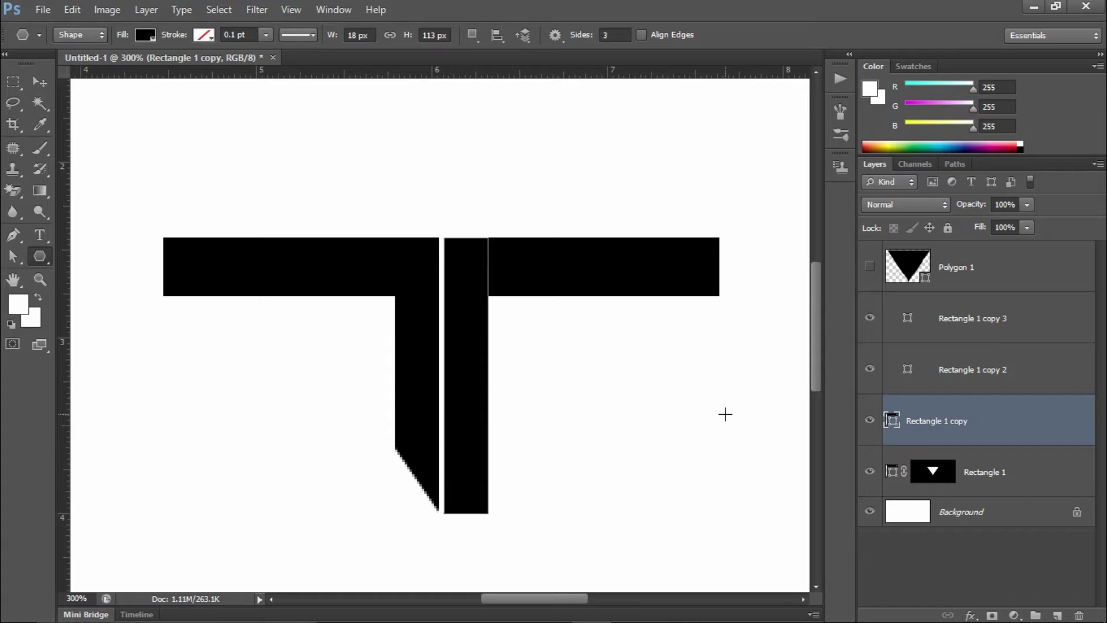
pyautogui.hotkey('ctrl', 'shift', 'd')
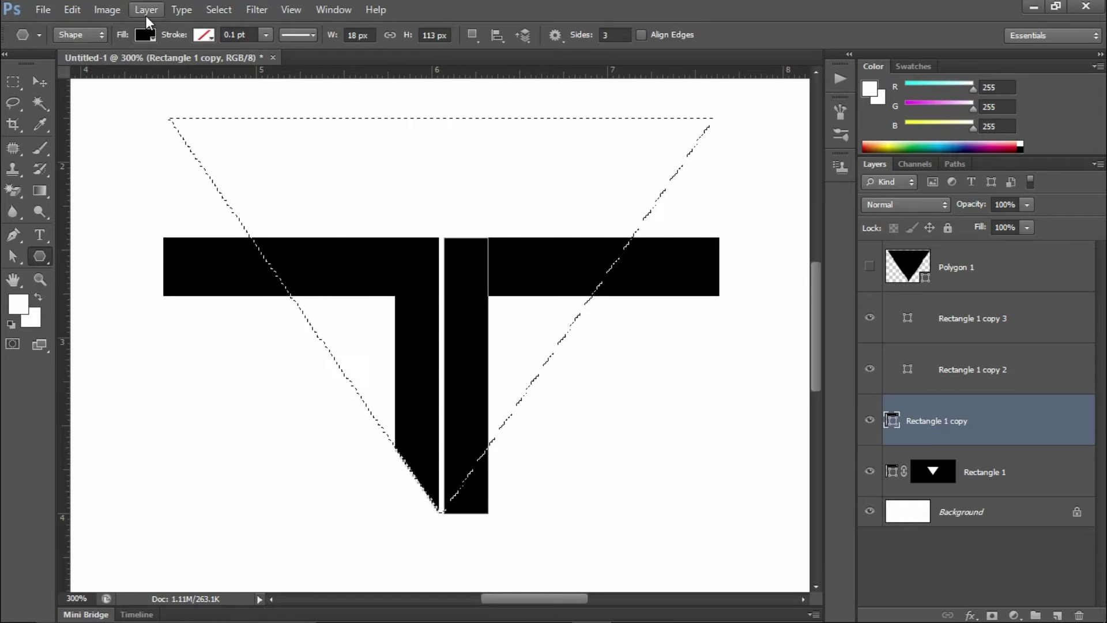
pyautogui.click(217, 10)
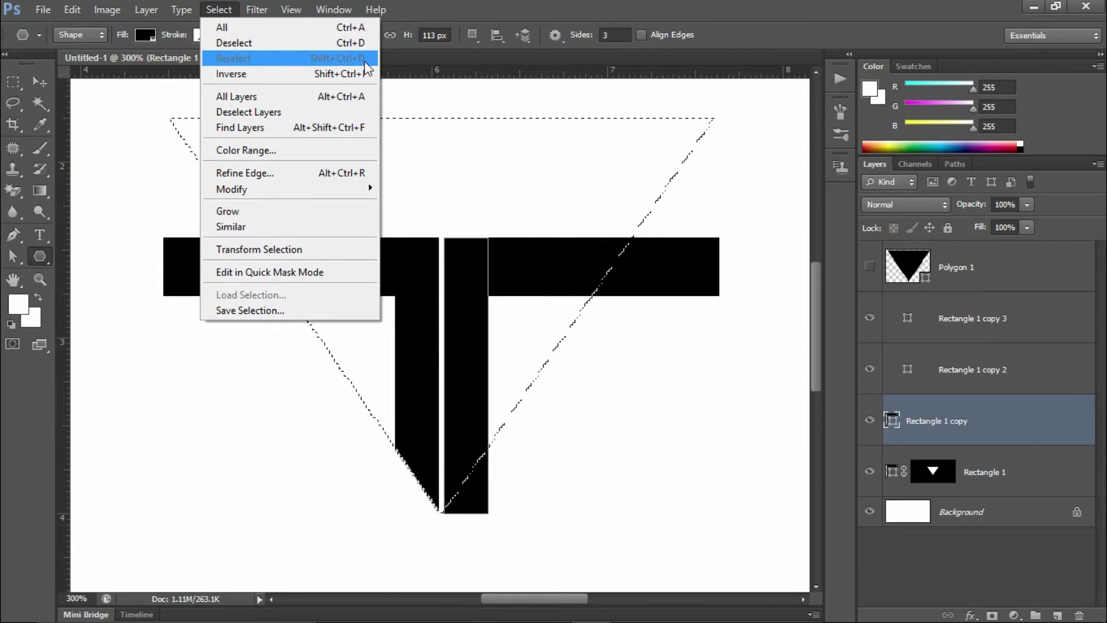
pyautogui.click(499, 7)
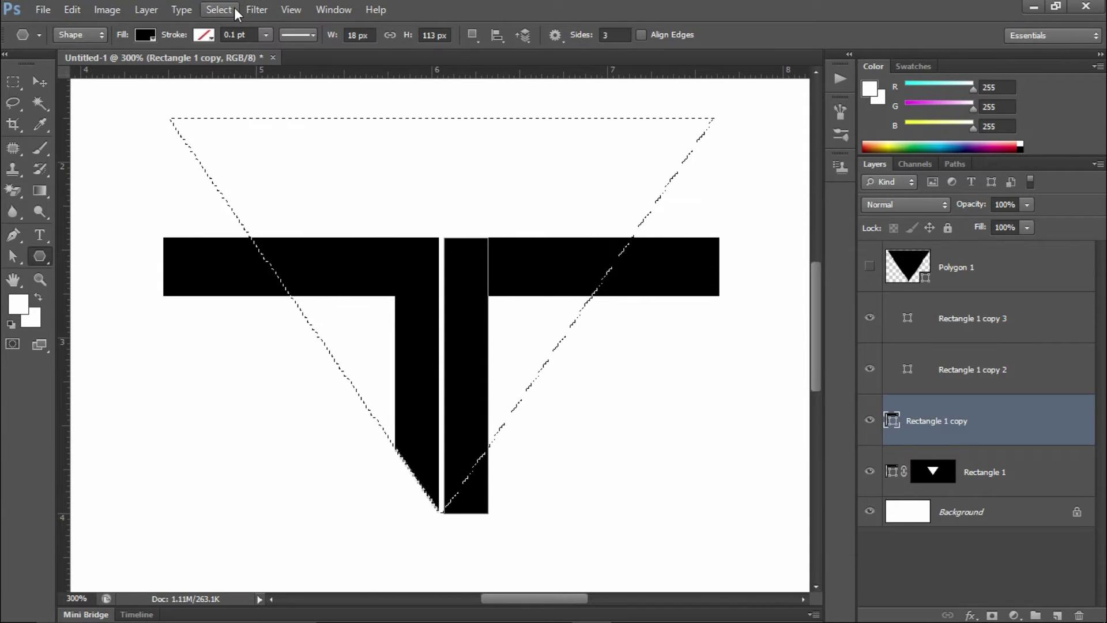
pyautogui.click(993, 615)
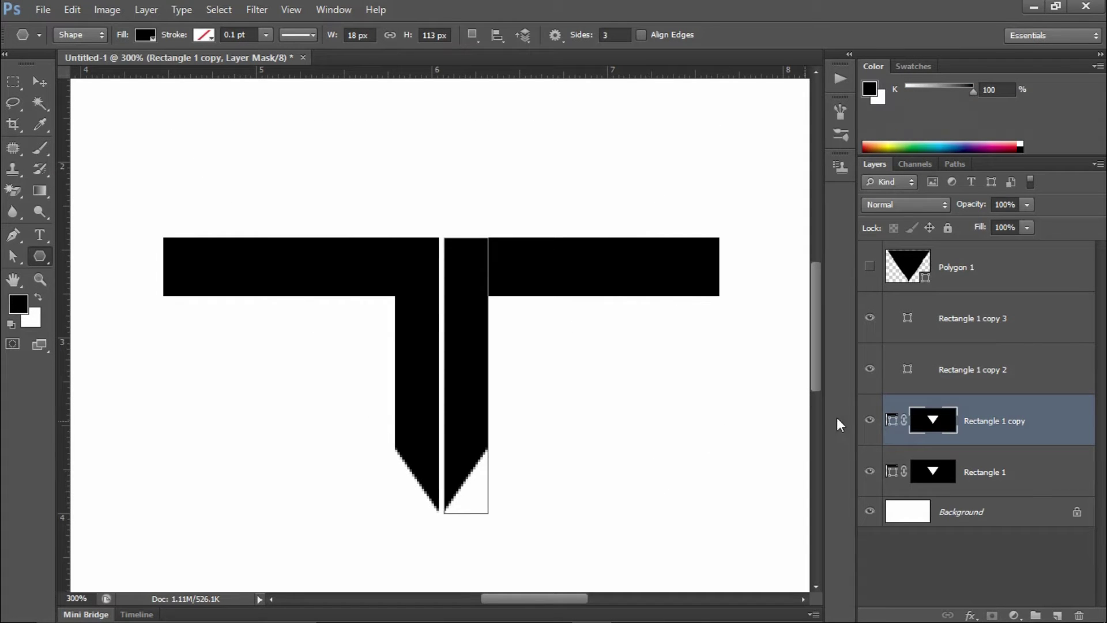
# Step: Mask both top bars, 'Rectangle 1 copy 2' and 'copy 3', to the triangle shape
pyautogui.click(911, 372)
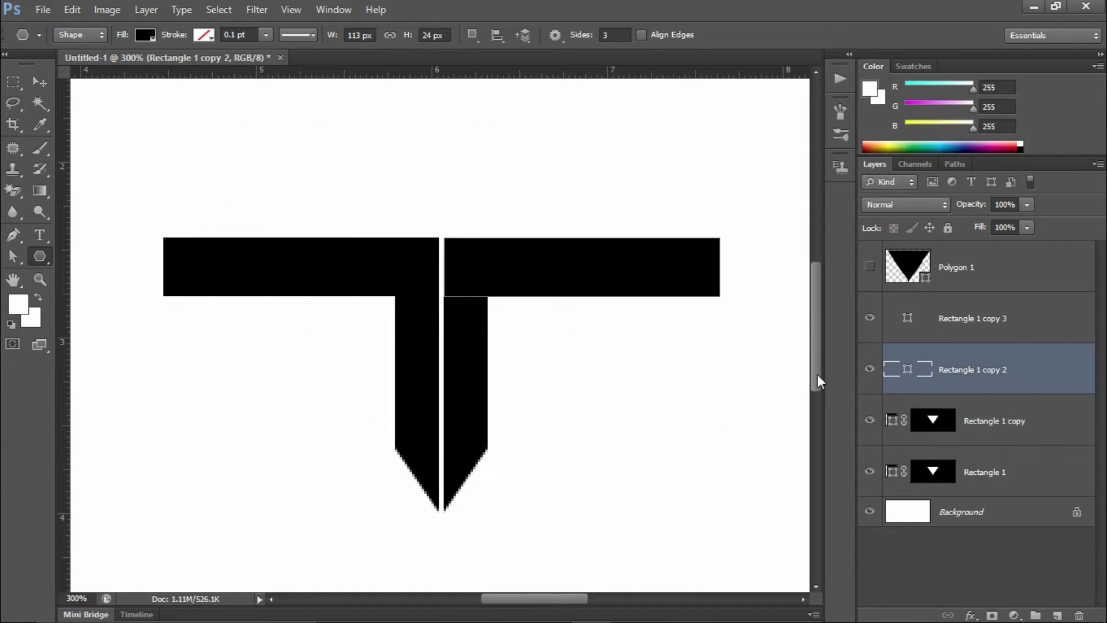
pyautogui.keyDown('ctrl'); pyautogui.click(908, 267); pyautogui.keyUp('ctrl')
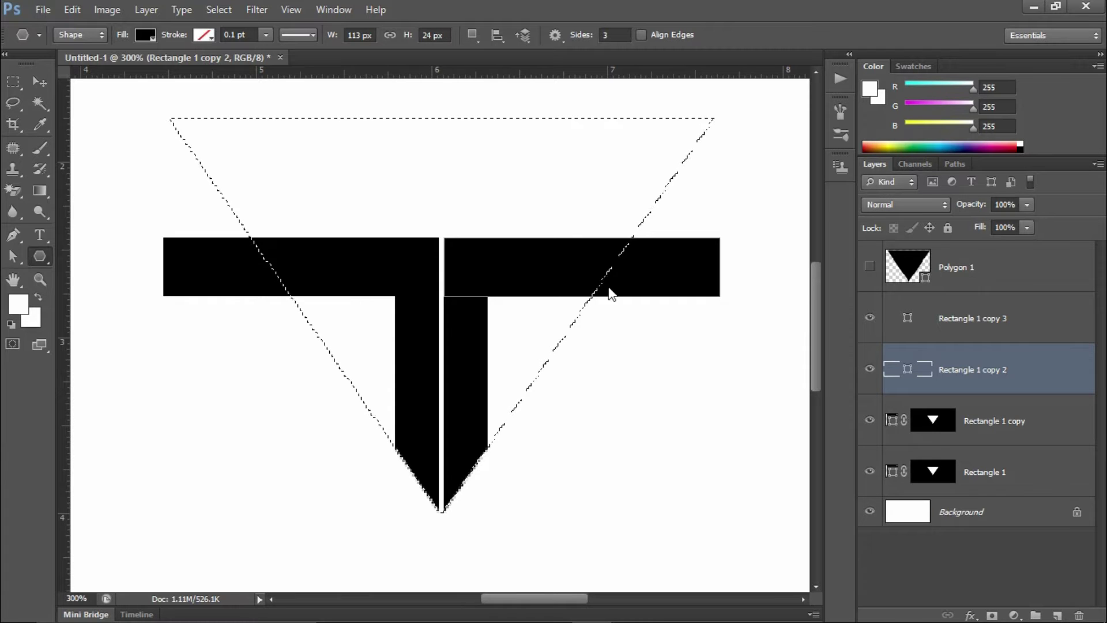
pyautogui.click(870, 370)
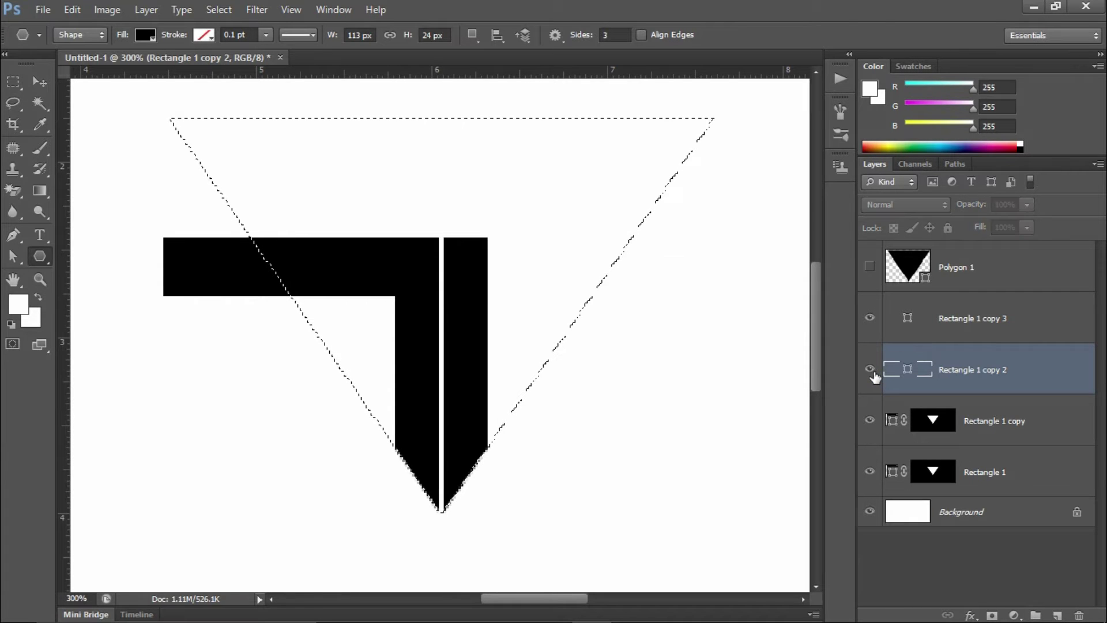
pyautogui.click(871, 370)
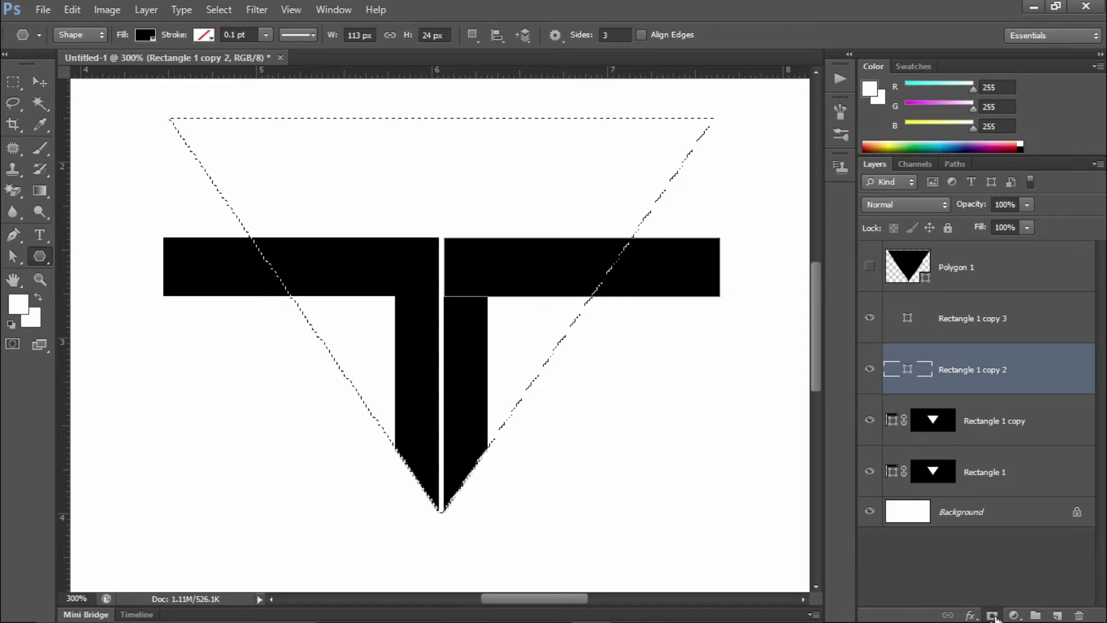
pyautogui.click(993, 615)
pyautogui.click(933, 319)
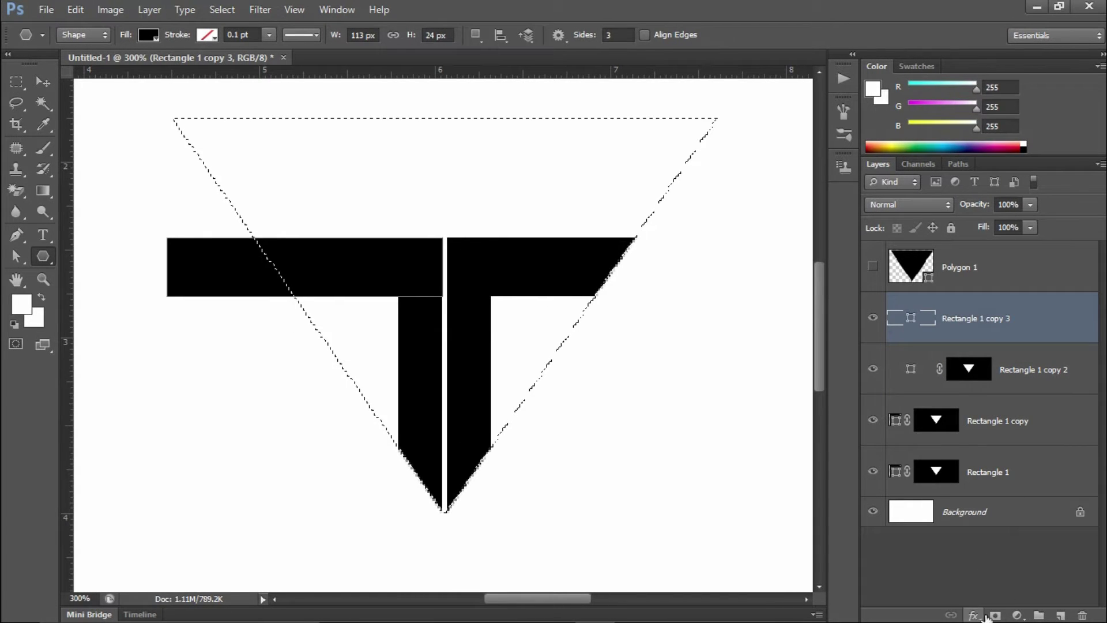
pyautogui.click(995, 615)
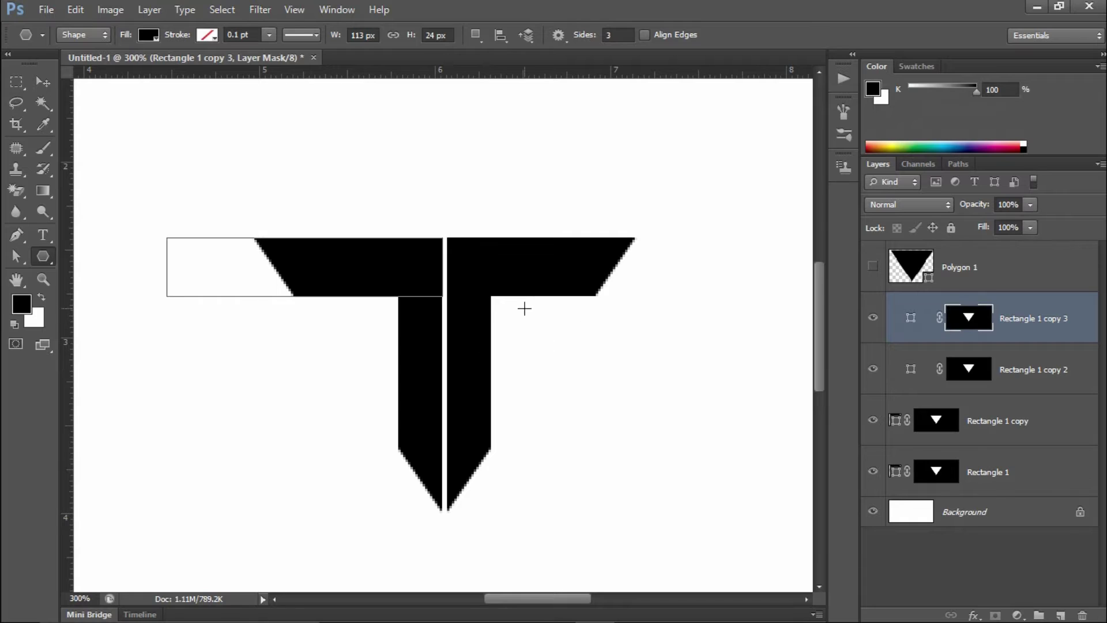
# Step: Delete the hidden Polygon 1 triangle layer
pyautogui.press('v')
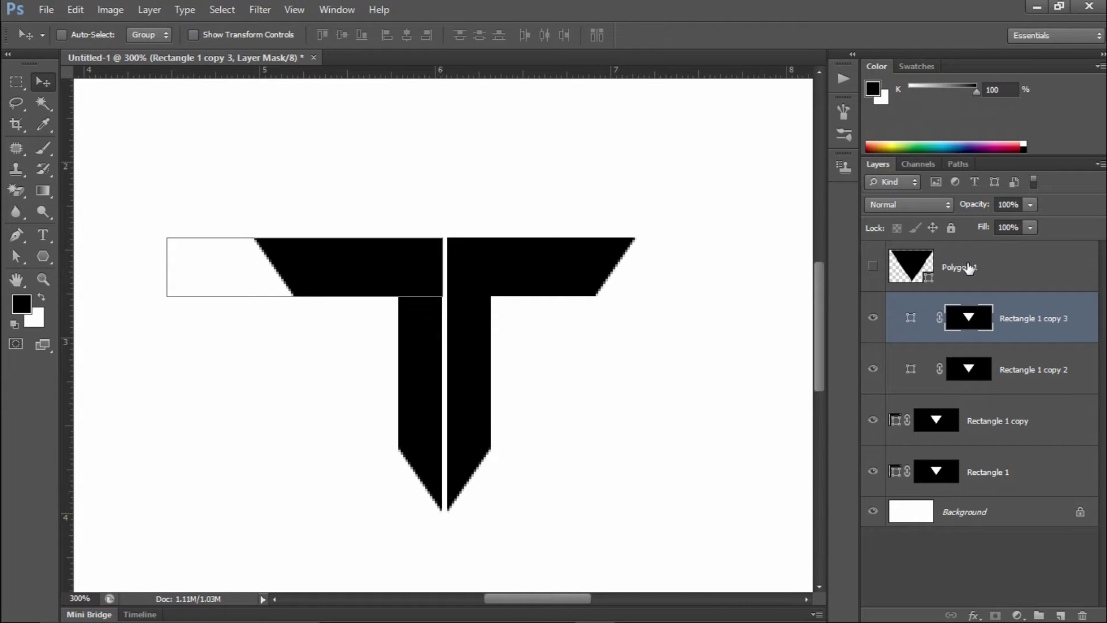
pyautogui.click(979, 277)
pyautogui.press('Delete')
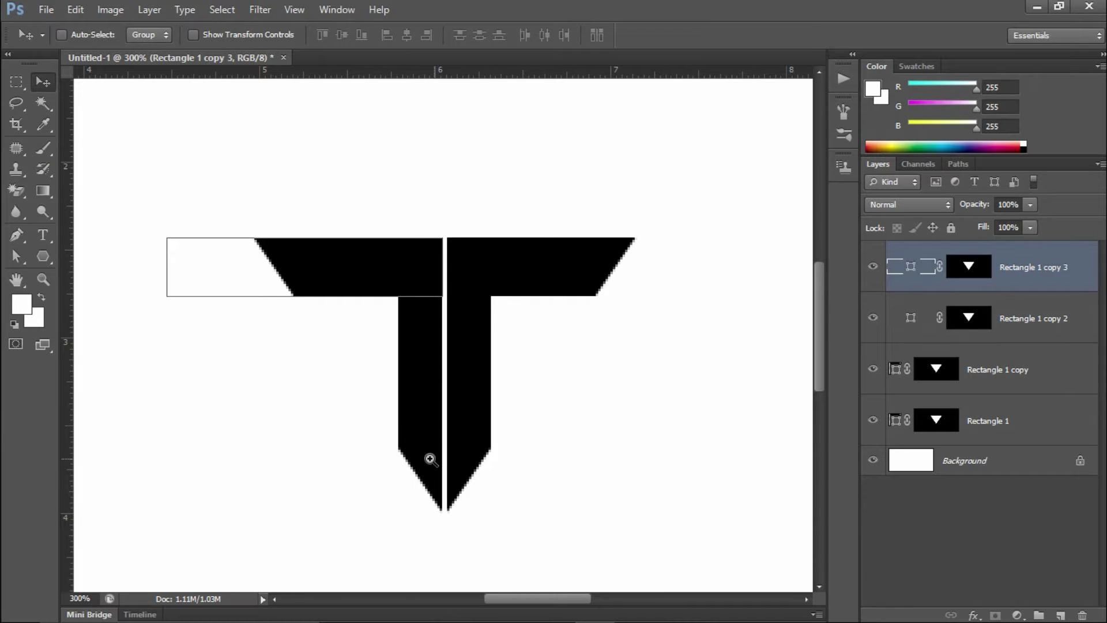
# Step: Draw a new tall thin black bar to the left of the T's stems
pyautogui.moveTo(430, 460); pyautogui.dragTo(496, 344)
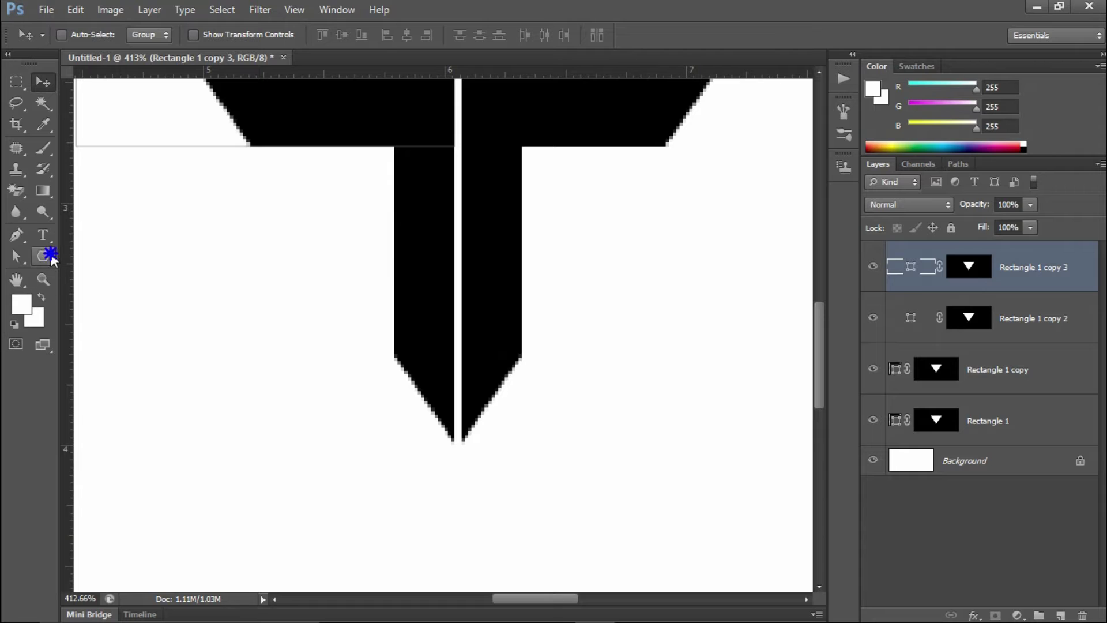
pyautogui.moveTo(43, 257); pyautogui.dragTo(85, 259)
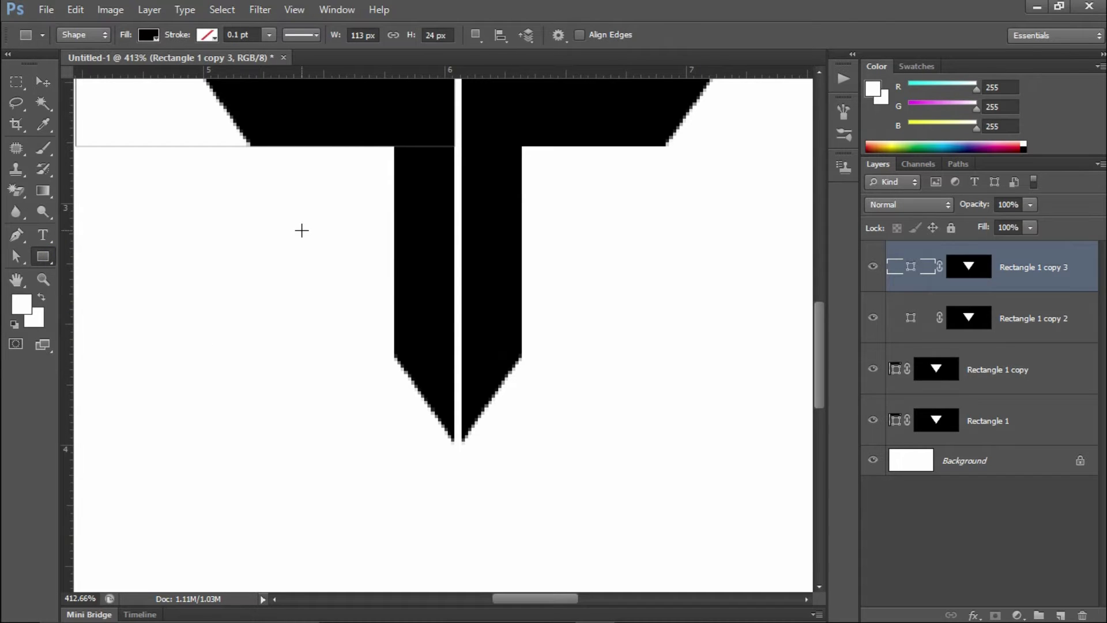
pyautogui.moveTo(302, 231)
pyautogui.mouseDown()
pyautogui.moveTo(345, 488)
pyautogui.moveTo(335, 558)
pyautogui.mouseUp()
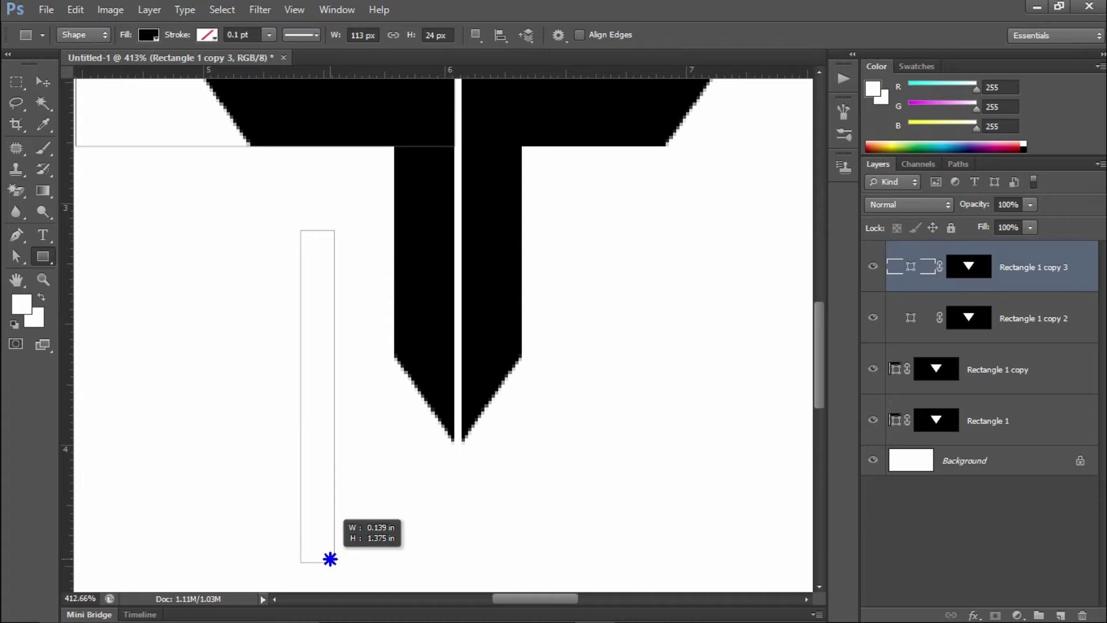
pyautogui.moveTo(334, 558); pyautogui.dragTo(334, 562)
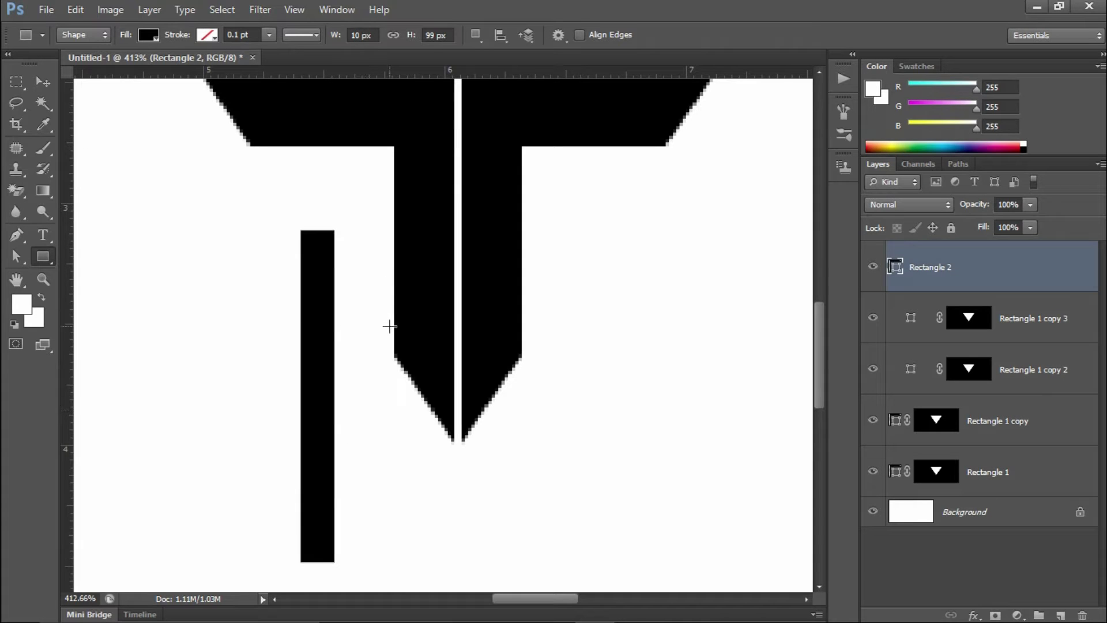
pyautogui.press('v')
# Step: Rotate the new bar to about -34° against the left stem
pyautogui.hotkey('ctrl', 't')
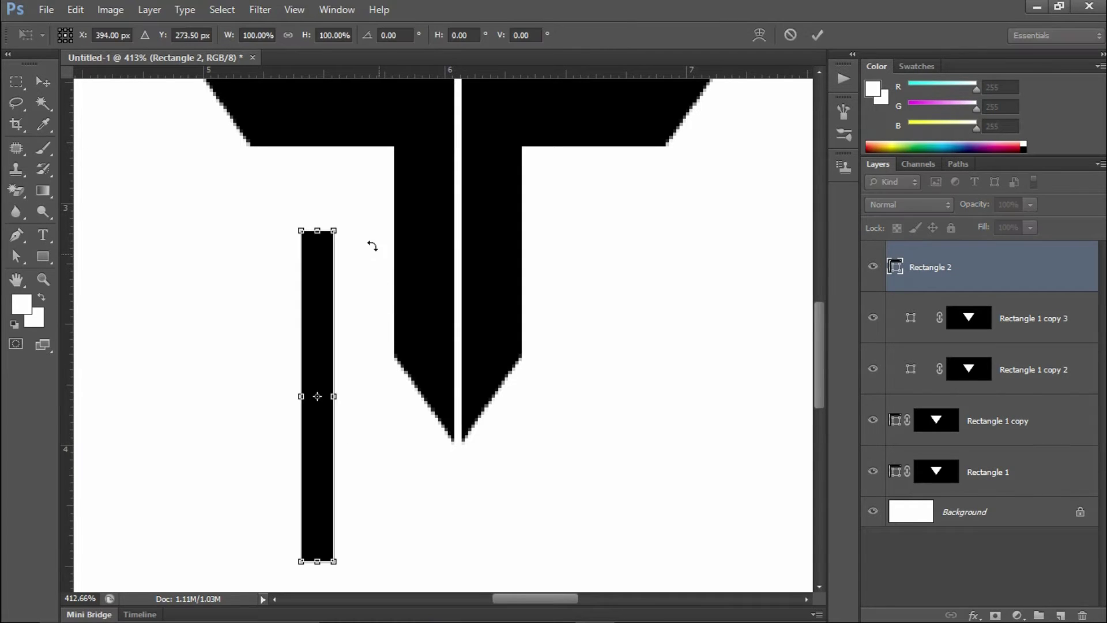
pyautogui.moveTo(326, 215); pyautogui.dragTo(262, 222)
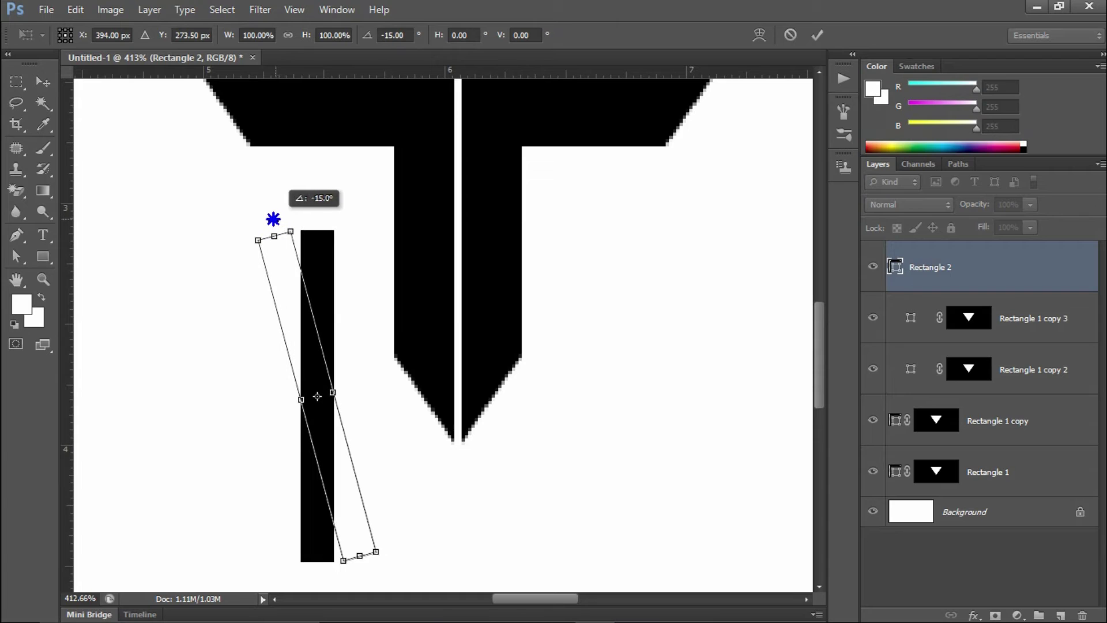
pyautogui.moveTo(262, 221); pyautogui.dragTo(249, 224)
pyautogui.moveTo(351, 445); pyautogui.dragTo(414, 413)
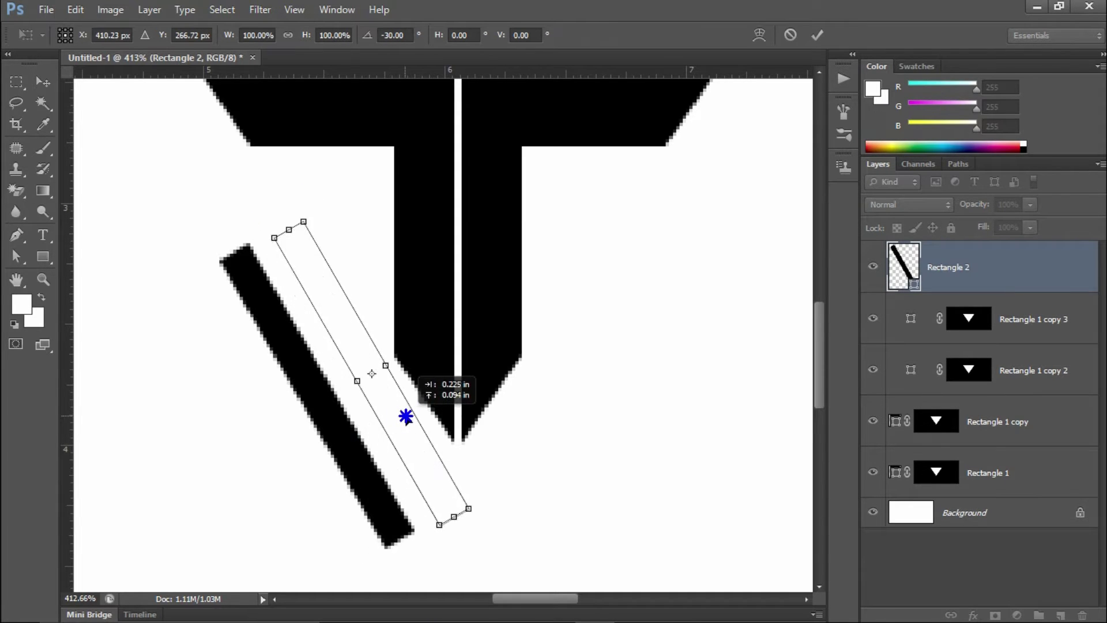
pyautogui.moveTo(414, 413); pyautogui.dragTo(415, 412)
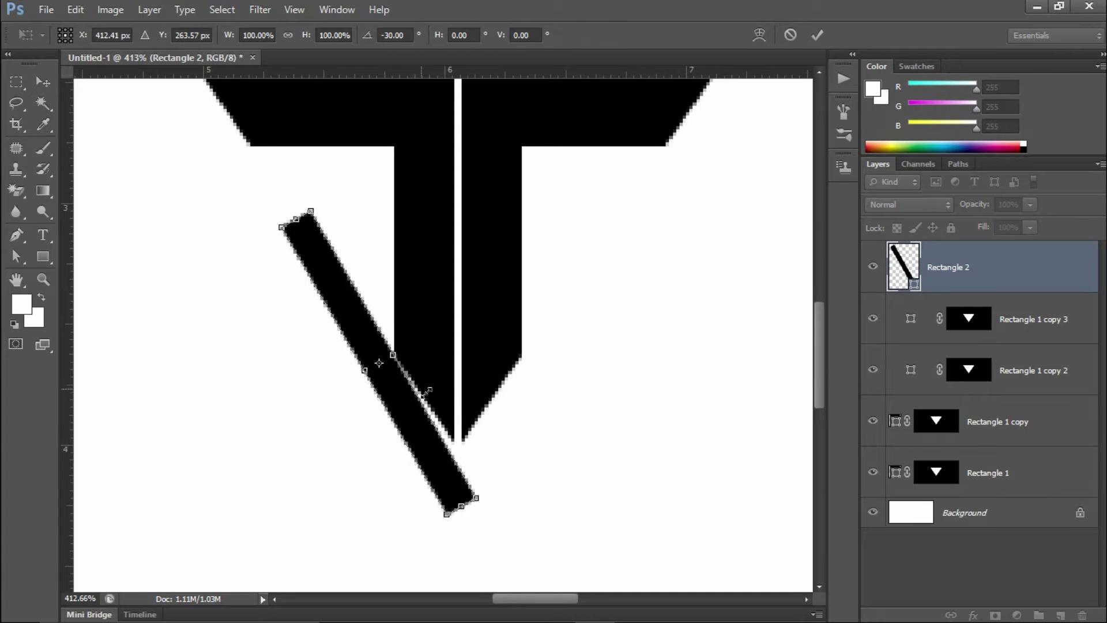
pyautogui.moveTo(288, 209); pyautogui.dragTo(279, 218)
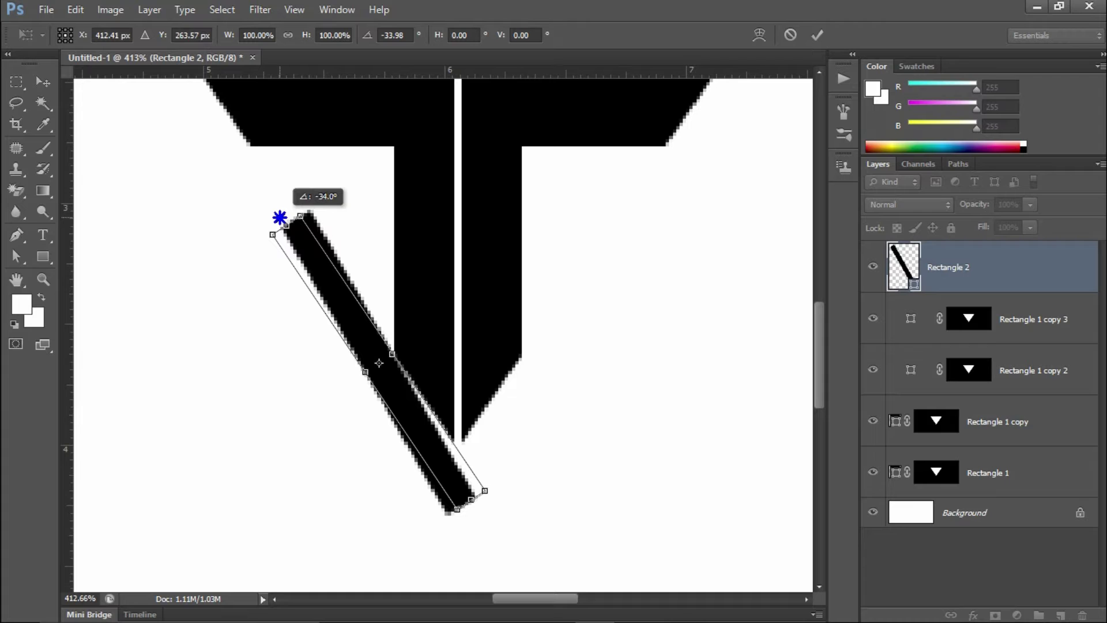
pyautogui.moveTo(280, 217); pyautogui.dragTo(279, 219)
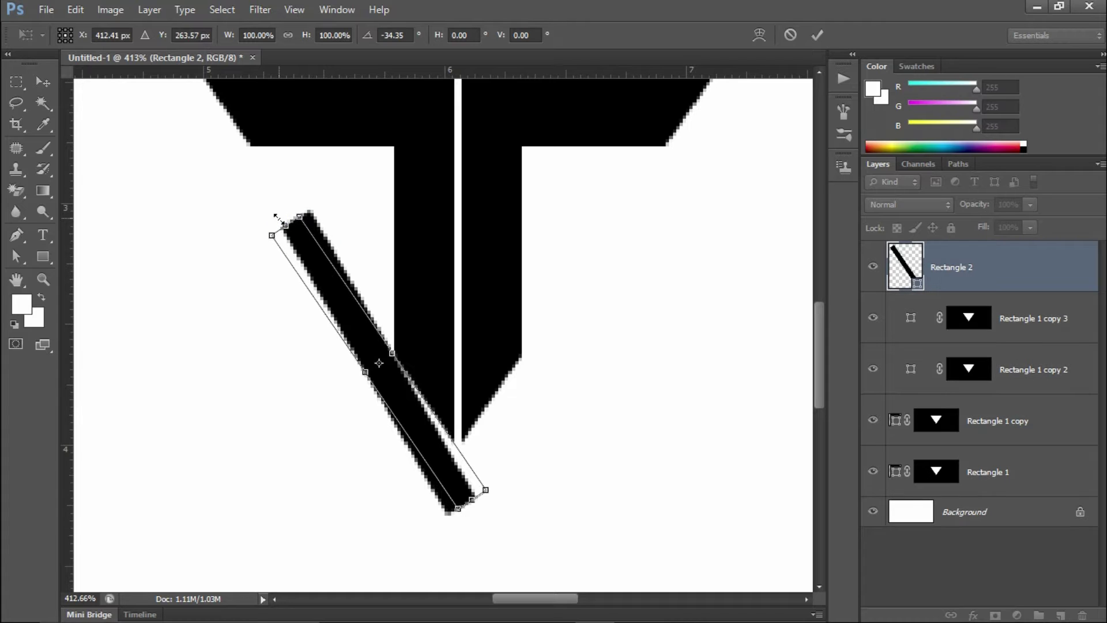
pyautogui.click(818, 35)
# Step: Shift the diagonal bar down and right, then duplicate it
pyautogui.press('v')
pyautogui.moveTo(412, 404); pyautogui.dragTo(428, 427)
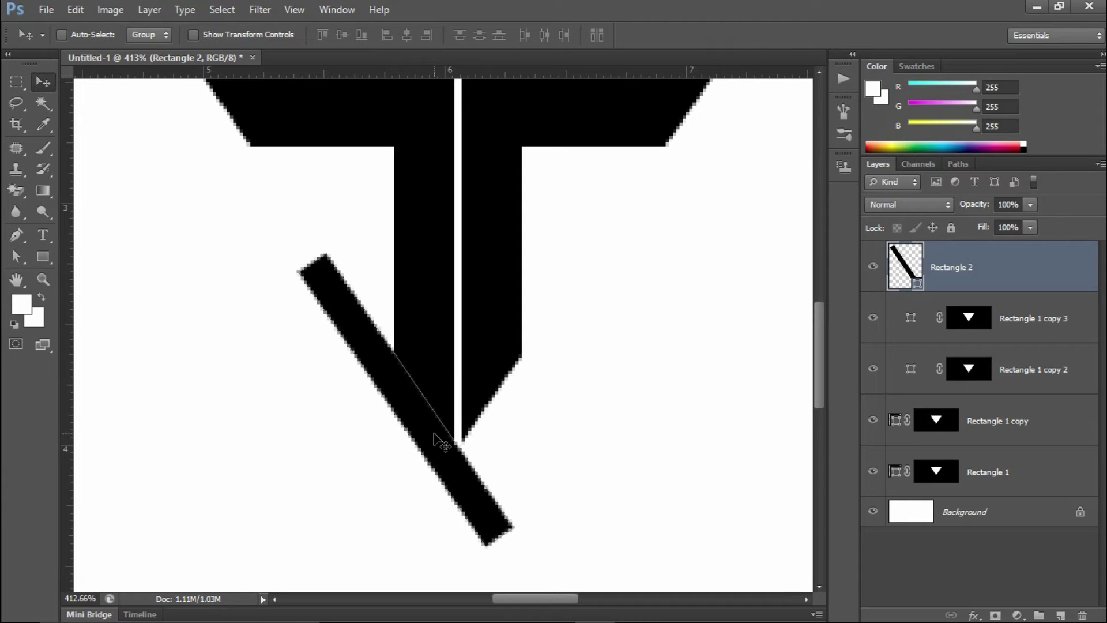
pyautogui.hotkey('ctrl', 'j')
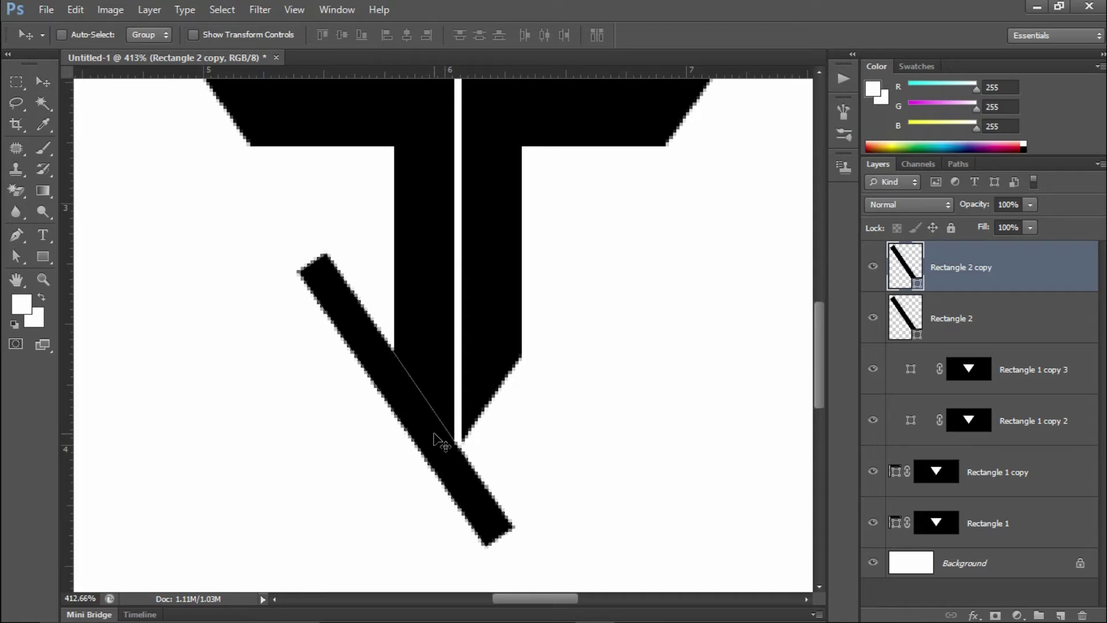
# Step: Flip the duplicated bar horizontally and move it right so the bars form an X
pyautogui.hotkey('ctrl', 't')
pyautogui.rightClick(430, 411)
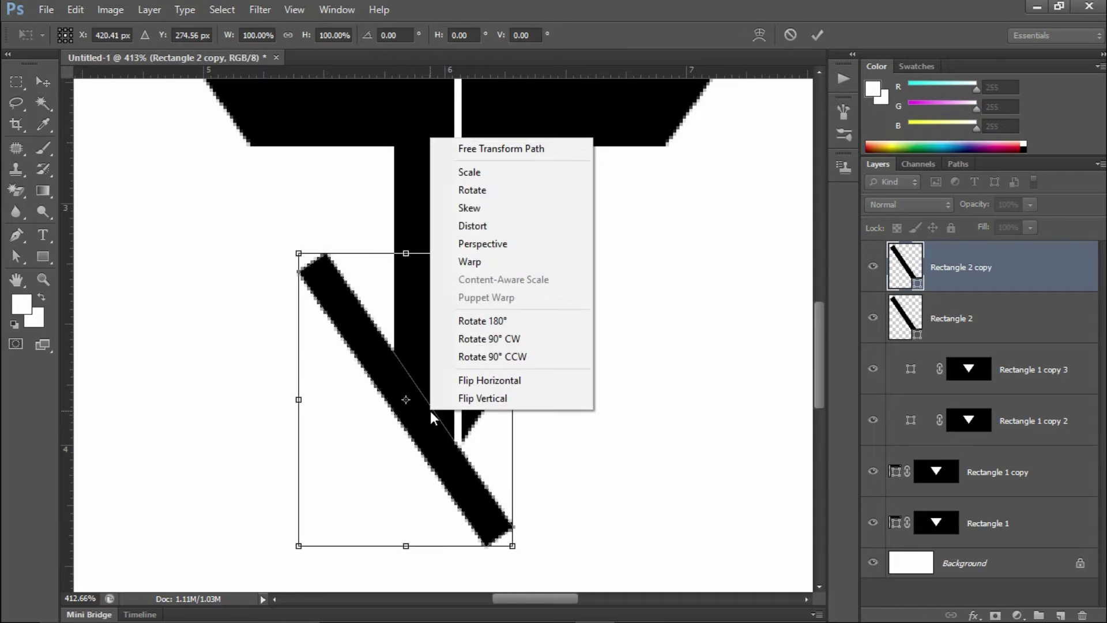
pyautogui.click(462, 379)
pyautogui.moveTo(437, 372); pyautogui.dragTo(546, 370)
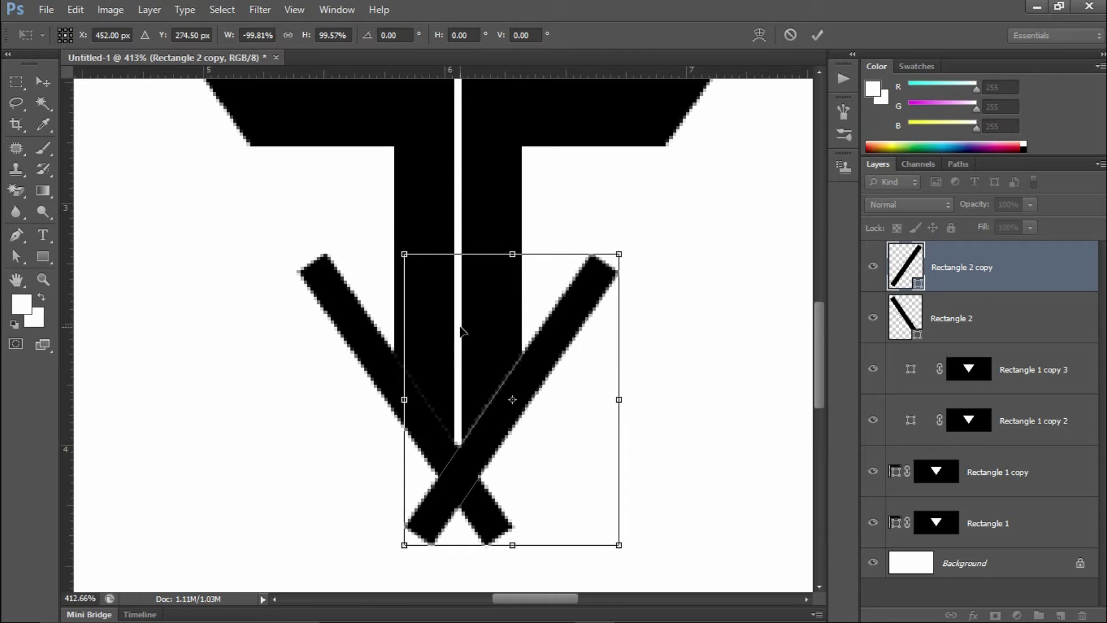
pyautogui.click(819, 34)
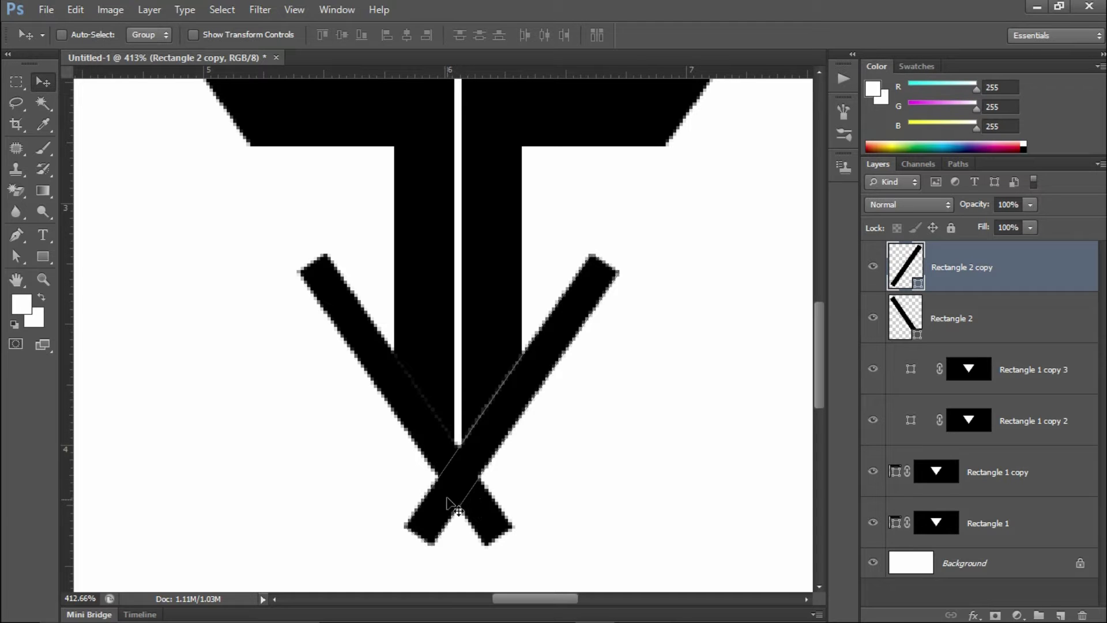
pyautogui.keyDown('ctrl'); pyautogui.click(909, 270); pyautogui.keyUp('ctrl')
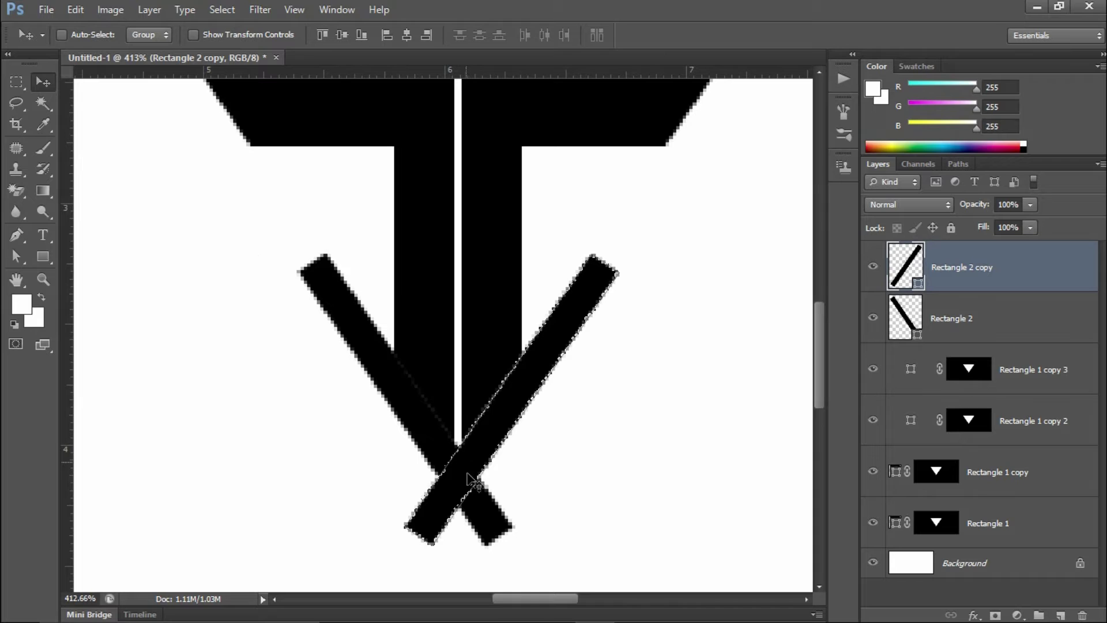
pyautogui.click(16, 103)
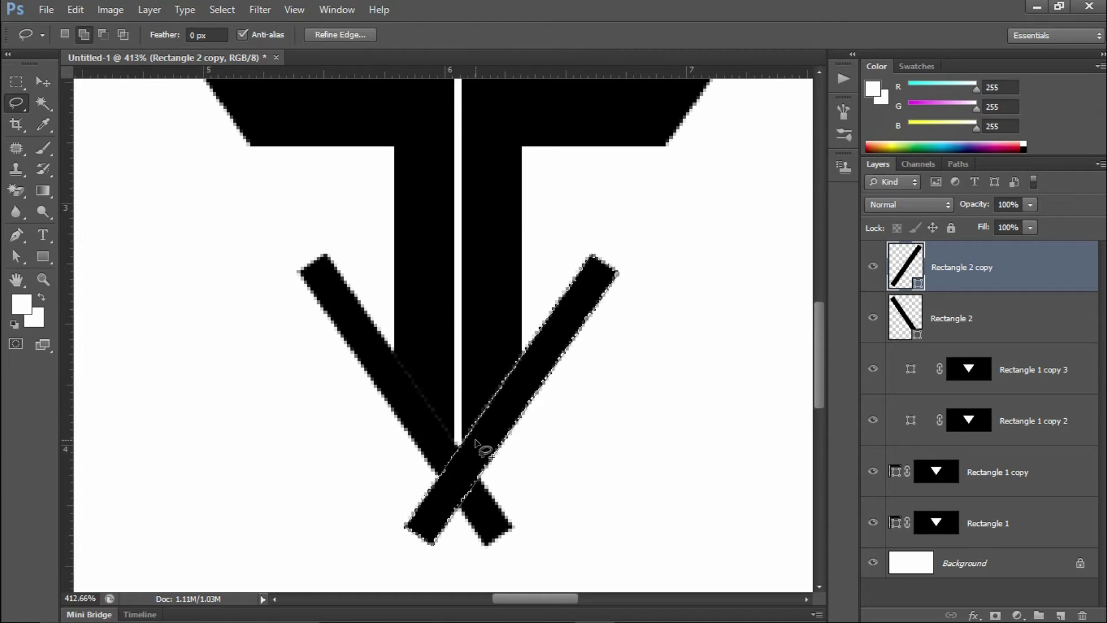
# Step: Lasso the kept part of the left diagonal bar and mask Rectangle 2 to it
pyautogui.press('shift')
pyautogui.press('shift')
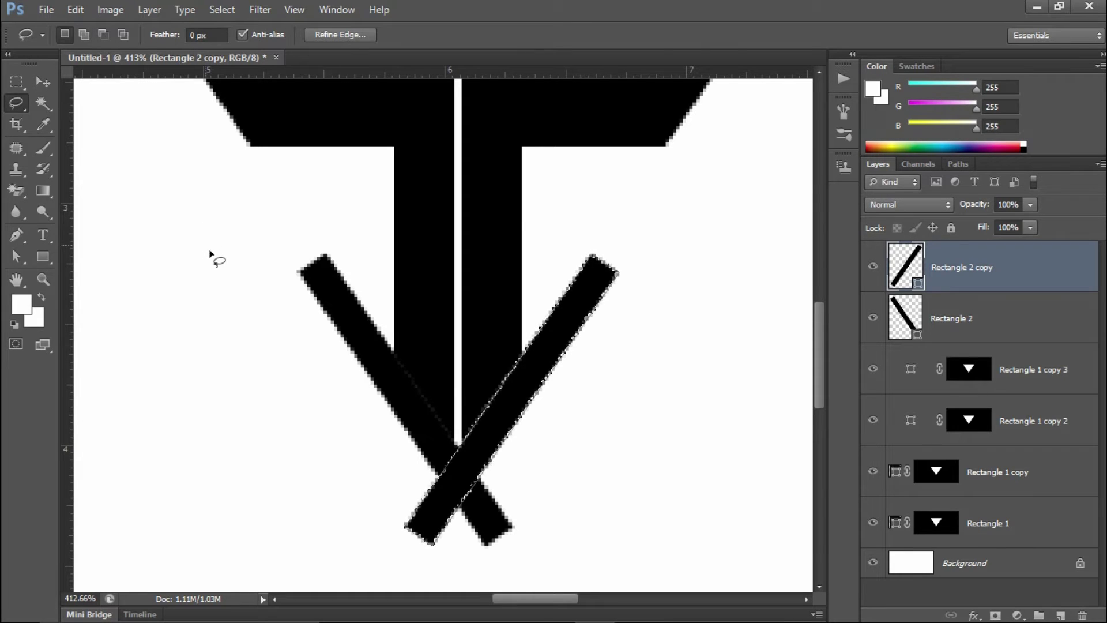
pyautogui.click(458, 393)
pyautogui.moveTo(458, 393); pyautogui.dragTo(299, 356)
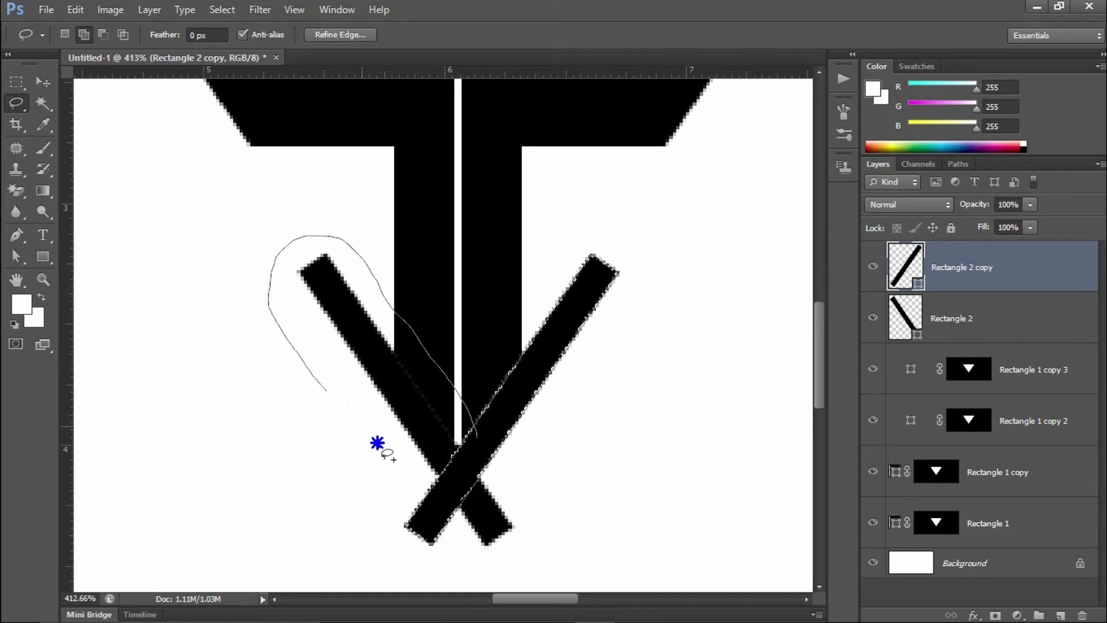
pyautogui.moveTo(299, 356); pyautogui.dragTo(437, 488)
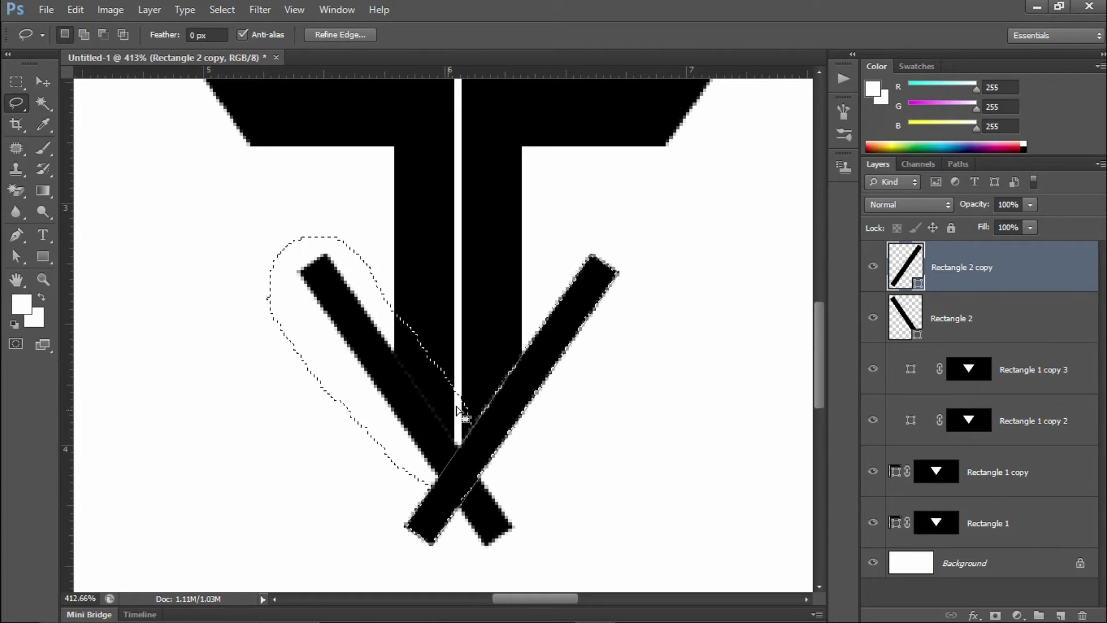
pyautogui.click(959, 323)
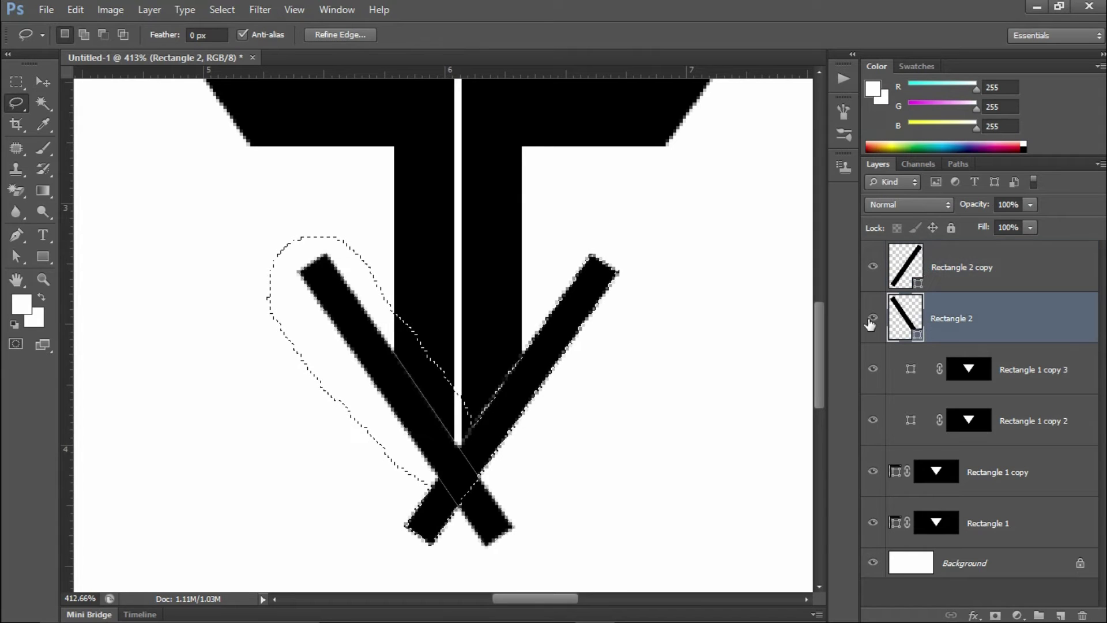
pyautogui.press('Delete')
pyautogui.hotkey('ctrl', 'z')
pyautogui.click(996, 615)
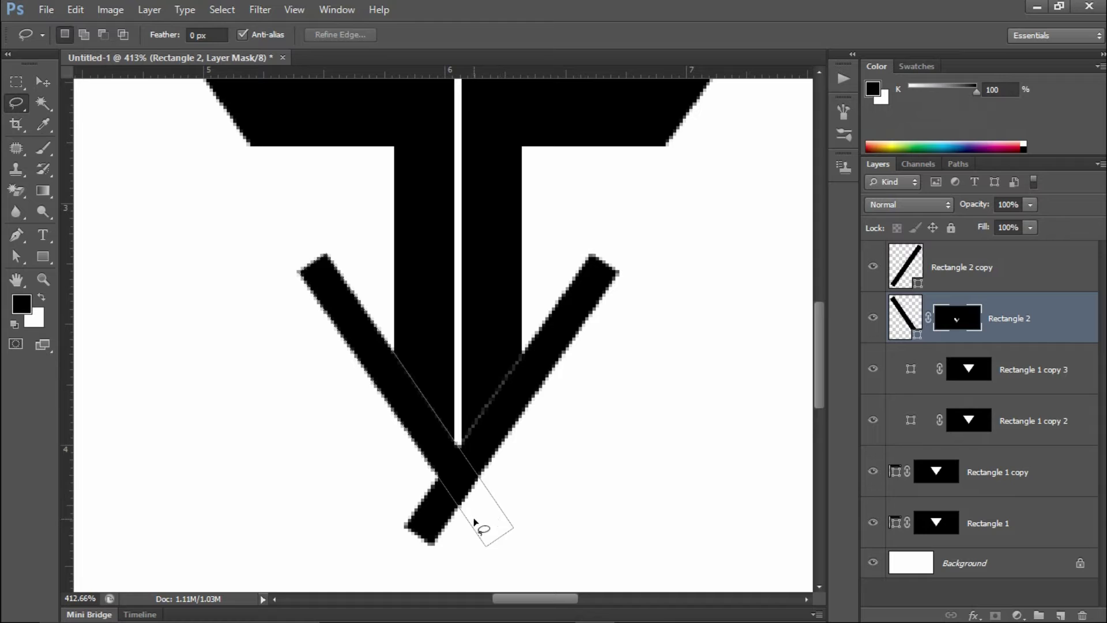
# Step: Mask 'Rectangle 2 copy' so the right bar's overhanging lower end is hidden
pyautogui.click(971, 282)
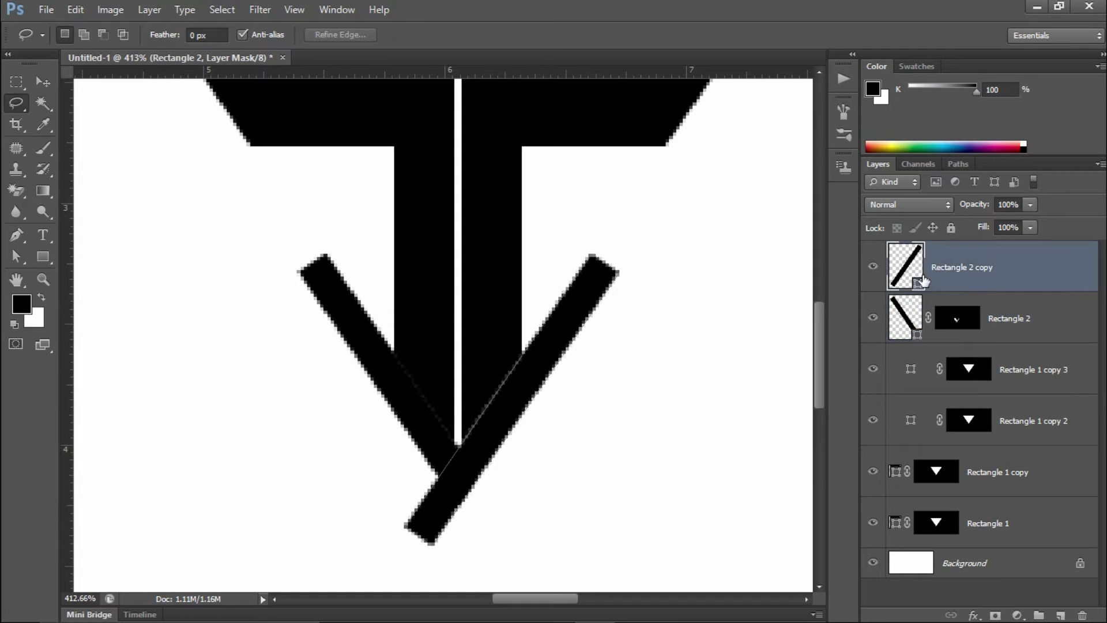
pyautogui.keyDown('ctrl'); pyautogui.click(903, 323); pyautogui.keyUp('ctrl')
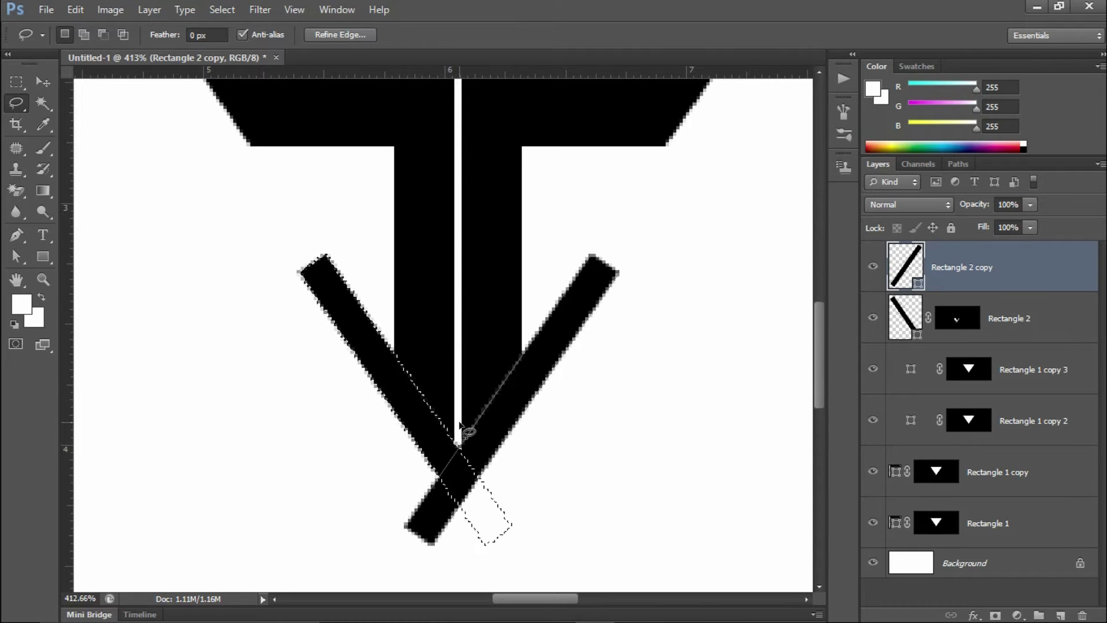
pyautogui.press('shift')
pyautogui.moveTo(469, 411)
pyautogui.mouseDown()
pyautogui.moveTo(595, 404)
pyautogui.moveTo(474, 384)
pyautogui.mouseUp()
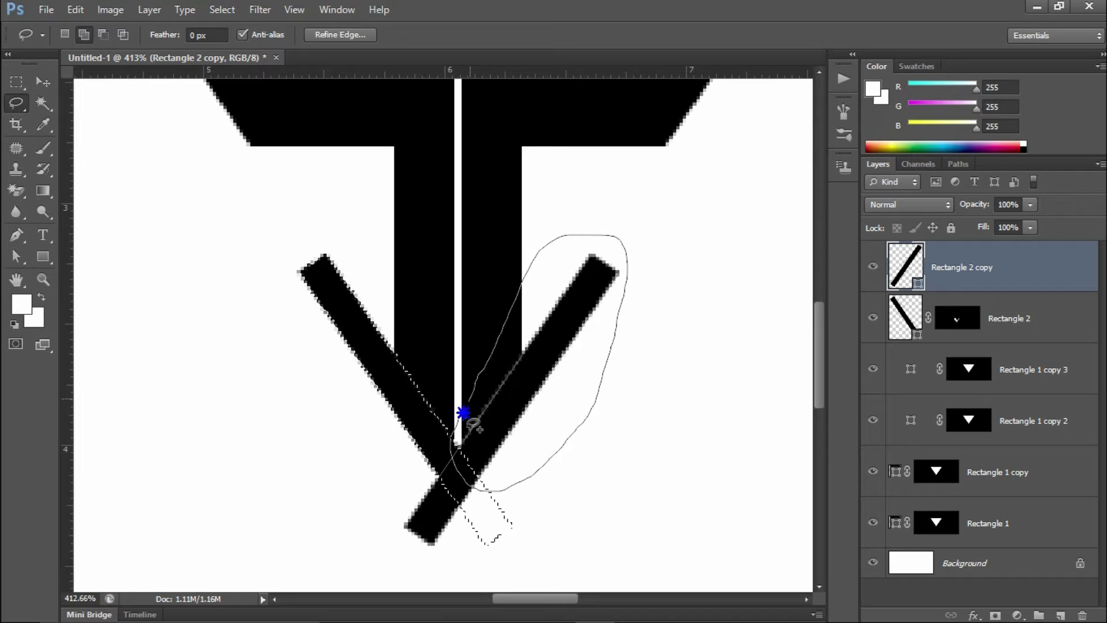
pyautogui.moveTo(483, 394); pyautogui.dragTo(413, 424)
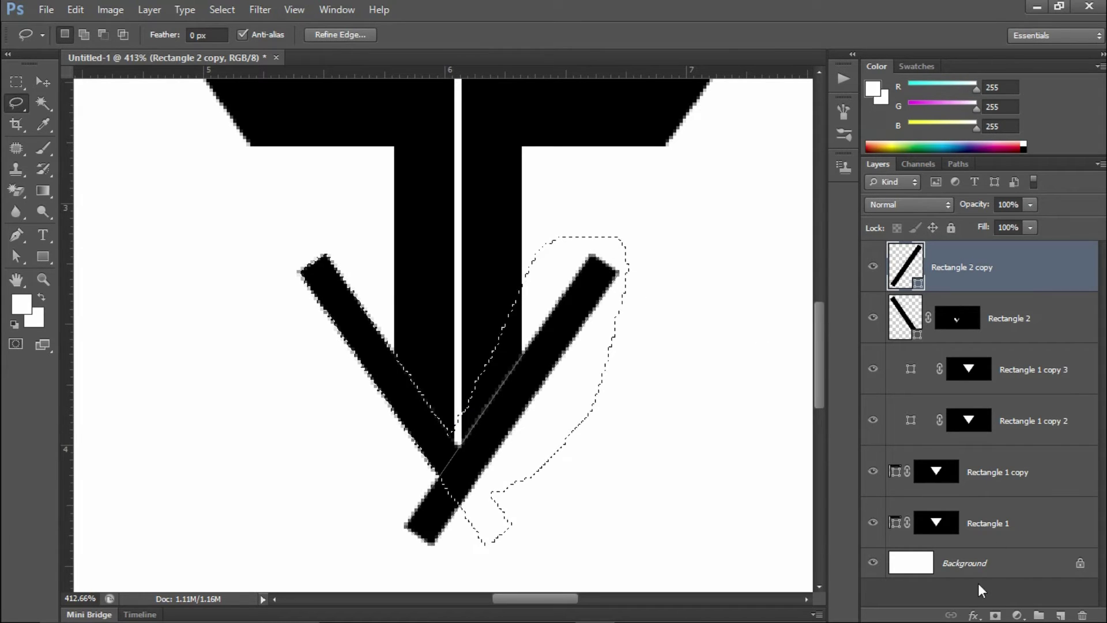
pyautogui.keyDown('alt'); pyautogui.click(996, 615); pyautogui.keyUp('alt')
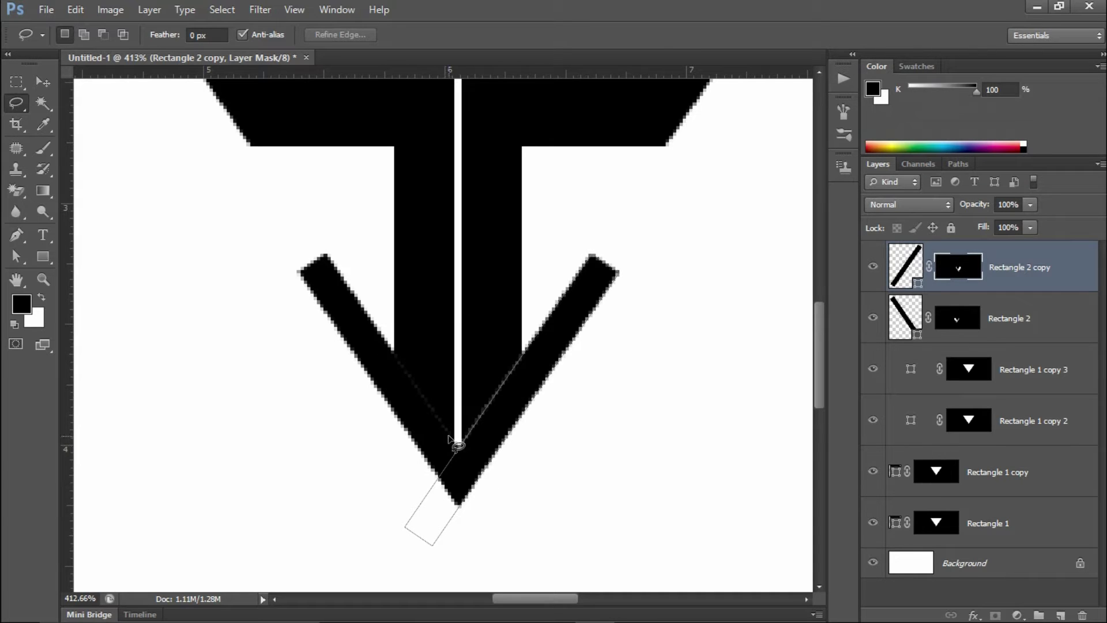
pyautogui.press('v')
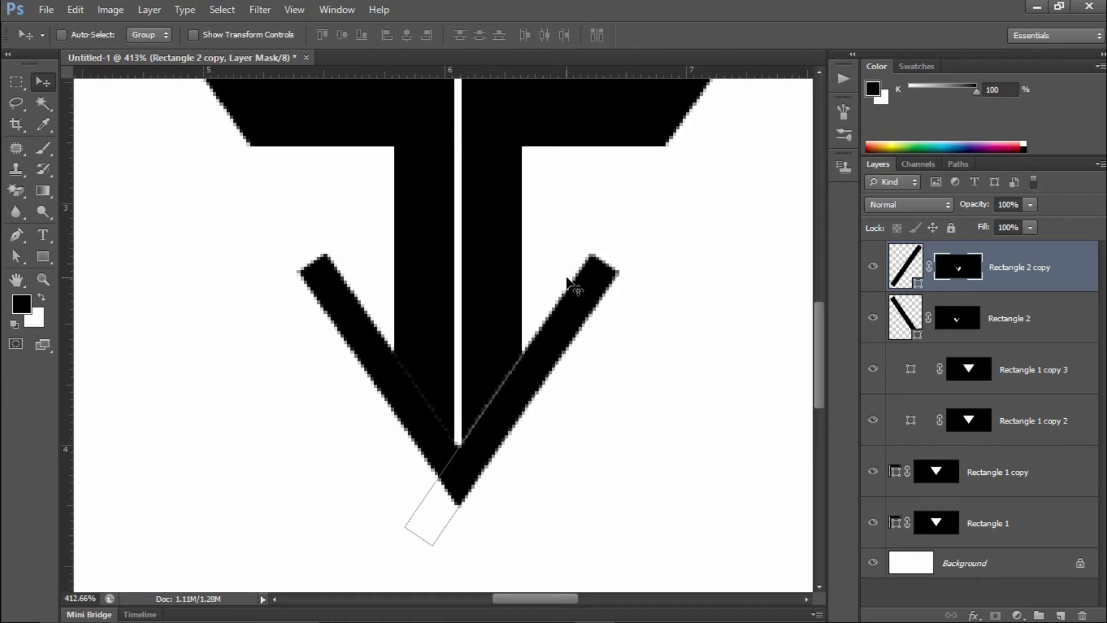
pyautogui.click(17, 83)
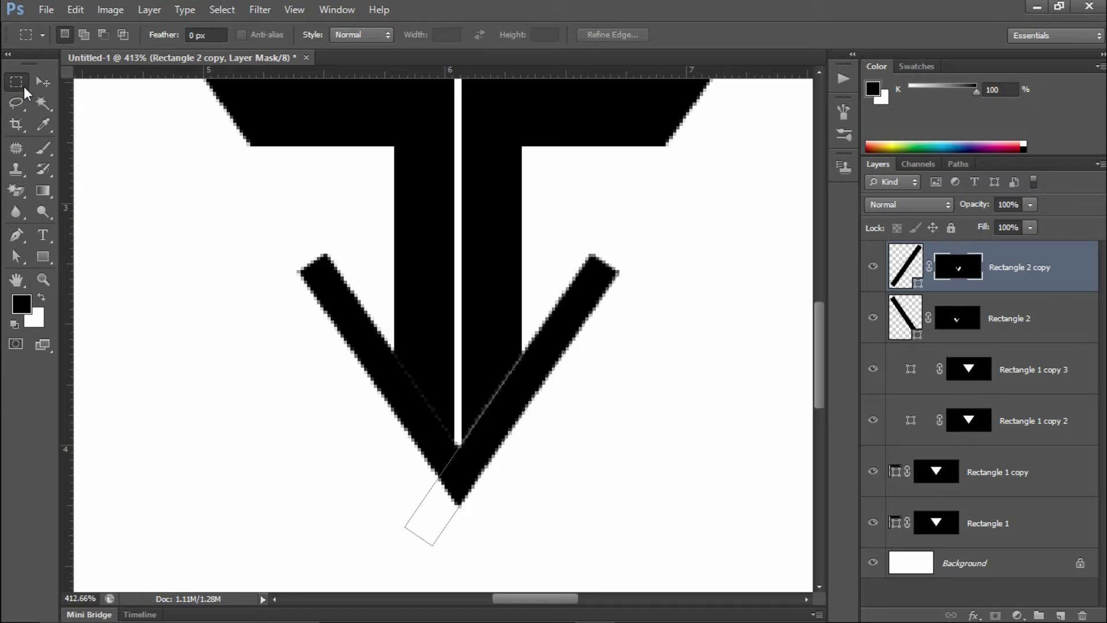
# Step: Draw a rectangular selection and rotate it to frame the left bar's top tip
pyautogui.moveTo(23, 88); pyautogui.dragTo(65, 92)
pyautogui.moveTo(258, 218); pyautogui.dragTo(358, 278)
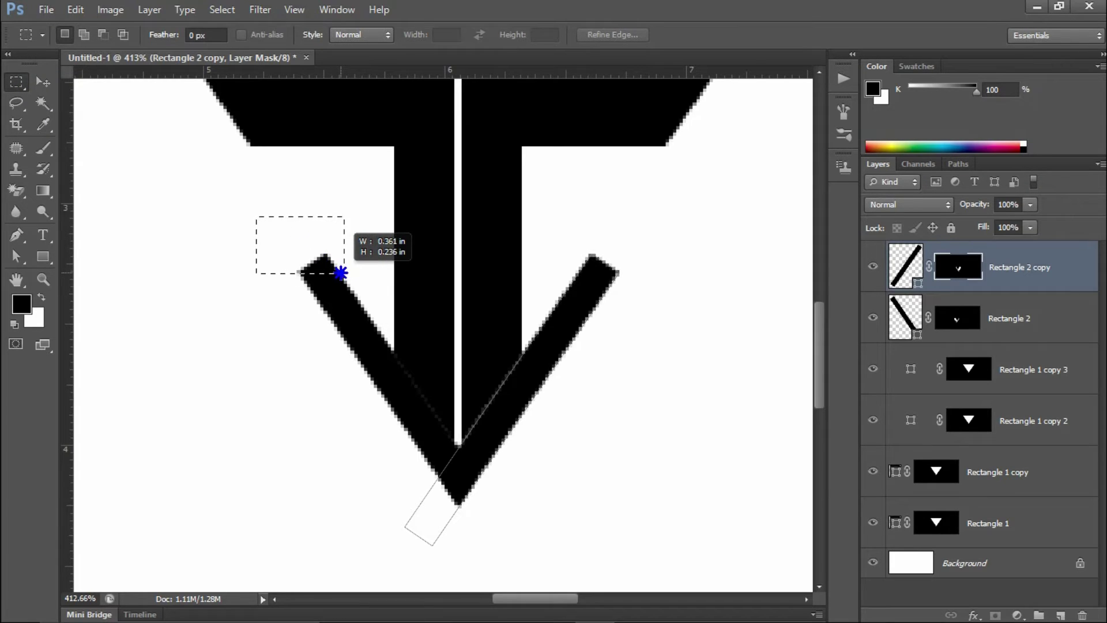
pyautogui.moveTo(358, 278); pyautogui.dragTo(360, 280)
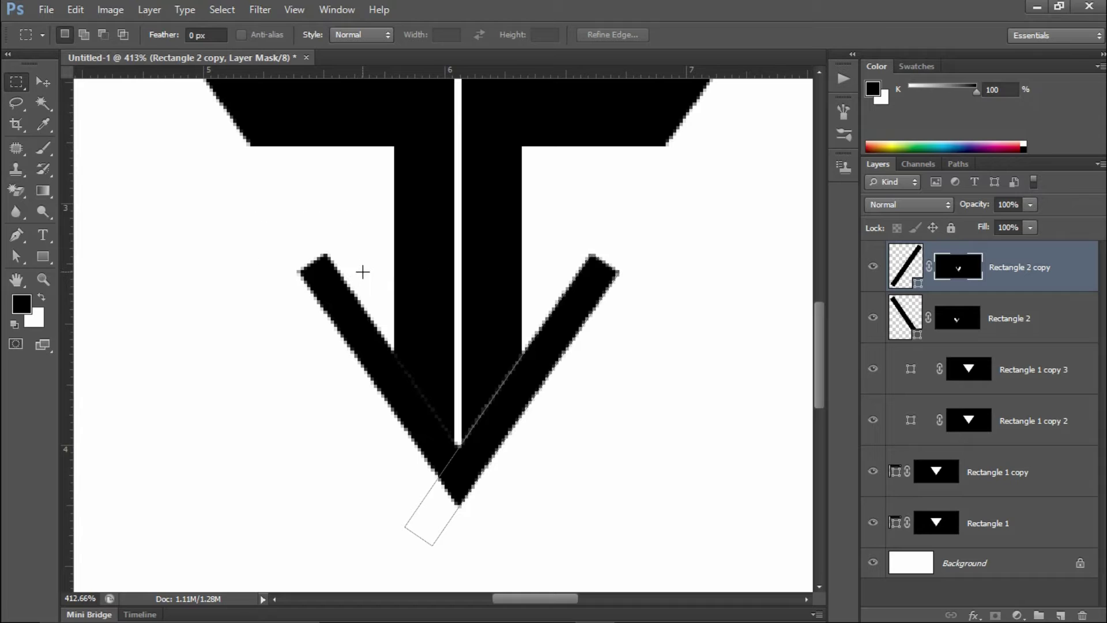
pyautogui.rightClick(324, 247)
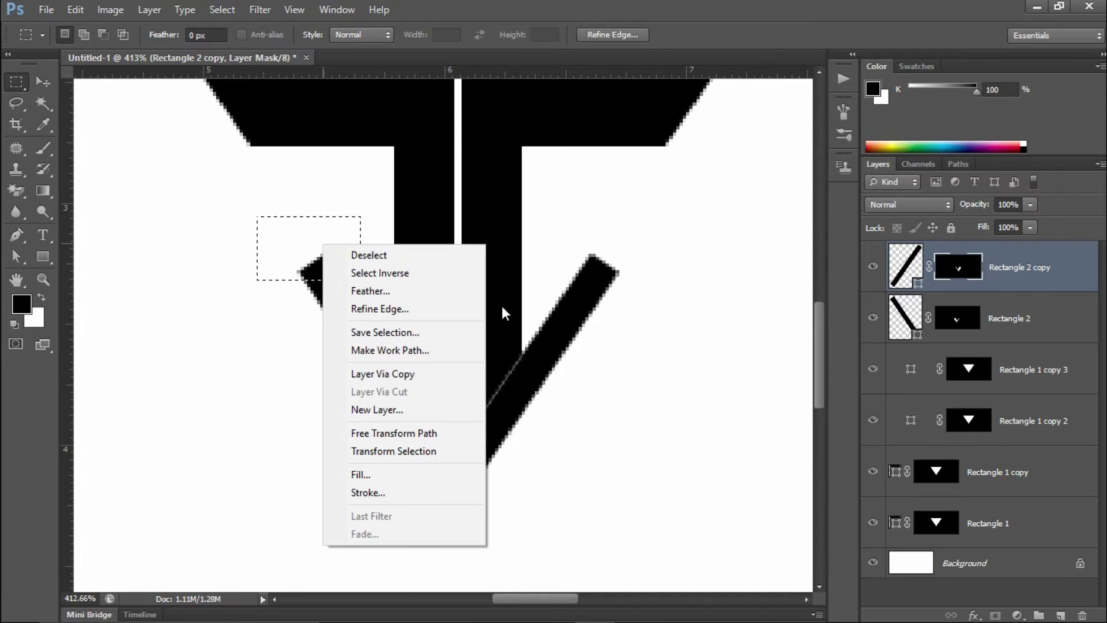
pyautogui.click(392, 456)
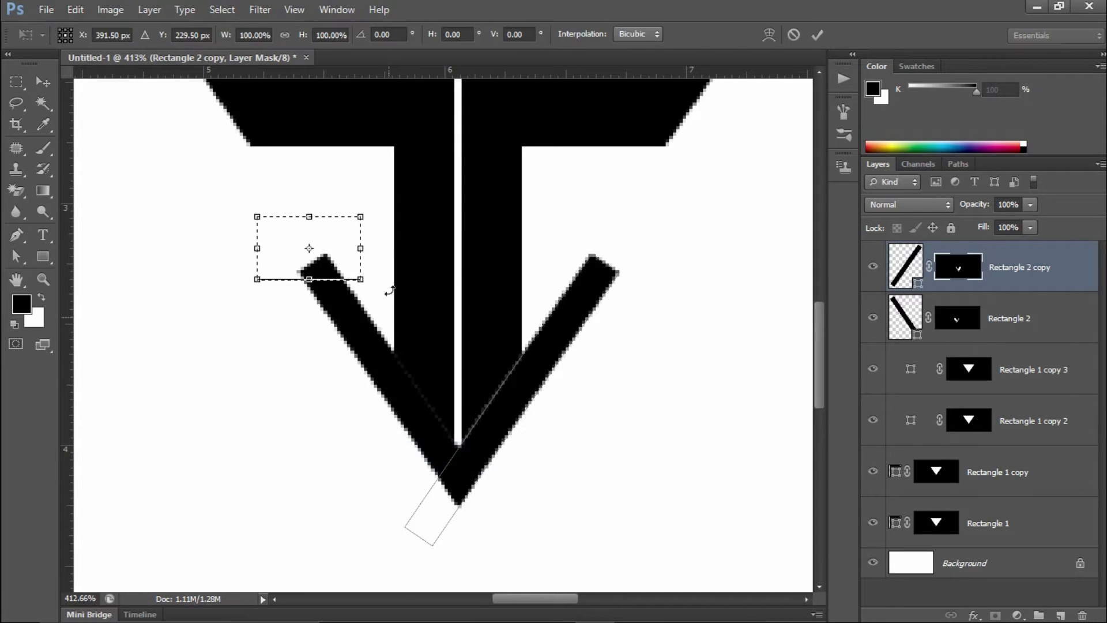
pyautogui.scroll(4, 311, 271)
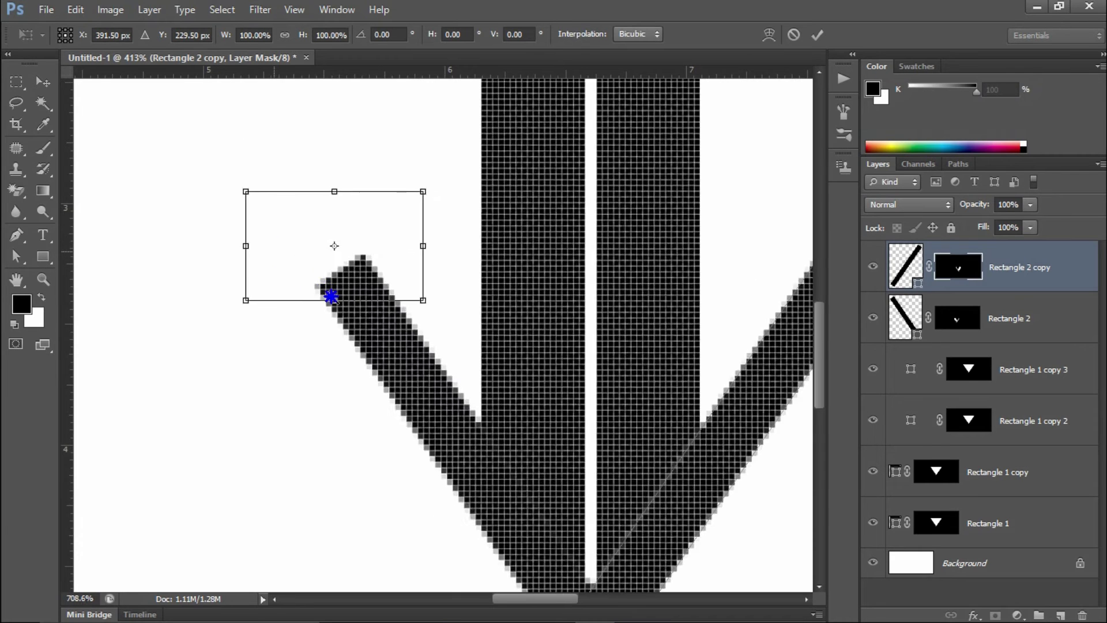
pyautogui.moveTo(494, 267); pyautogui.dragTo(496, 282)
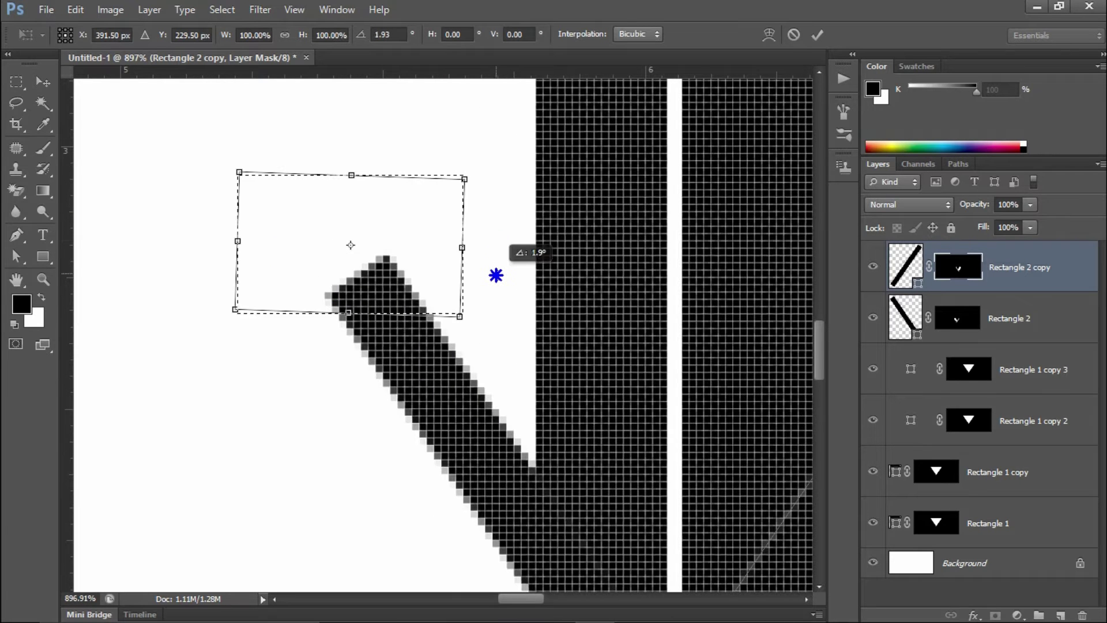
pyautogui.moveTo(427, 301); pyautogui.dragTo(442, 291)
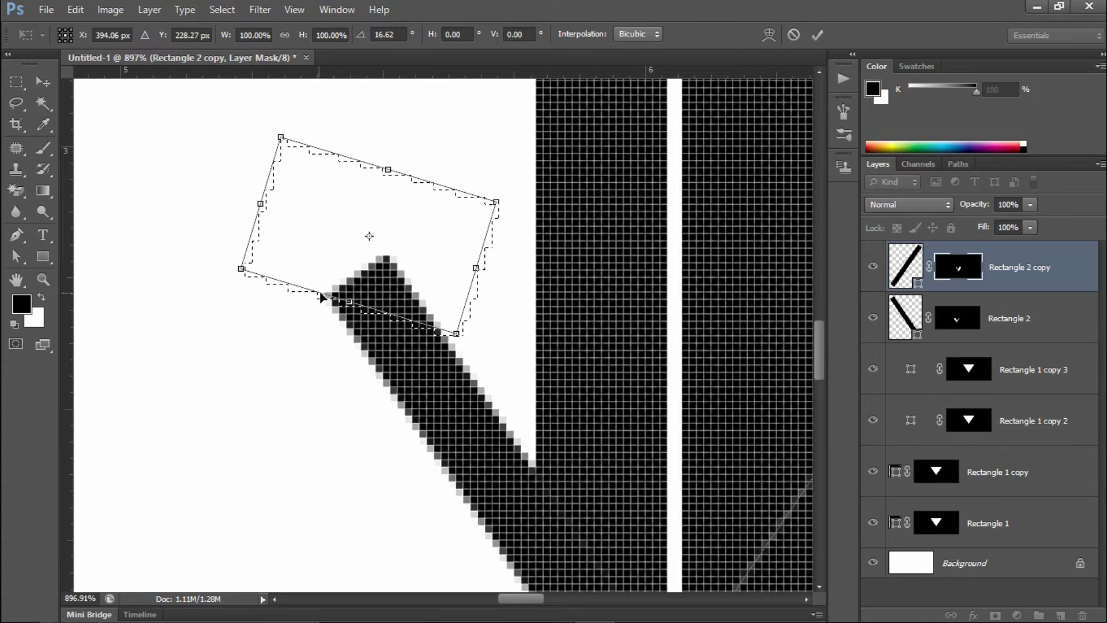
pyautogui.click(815, 36)
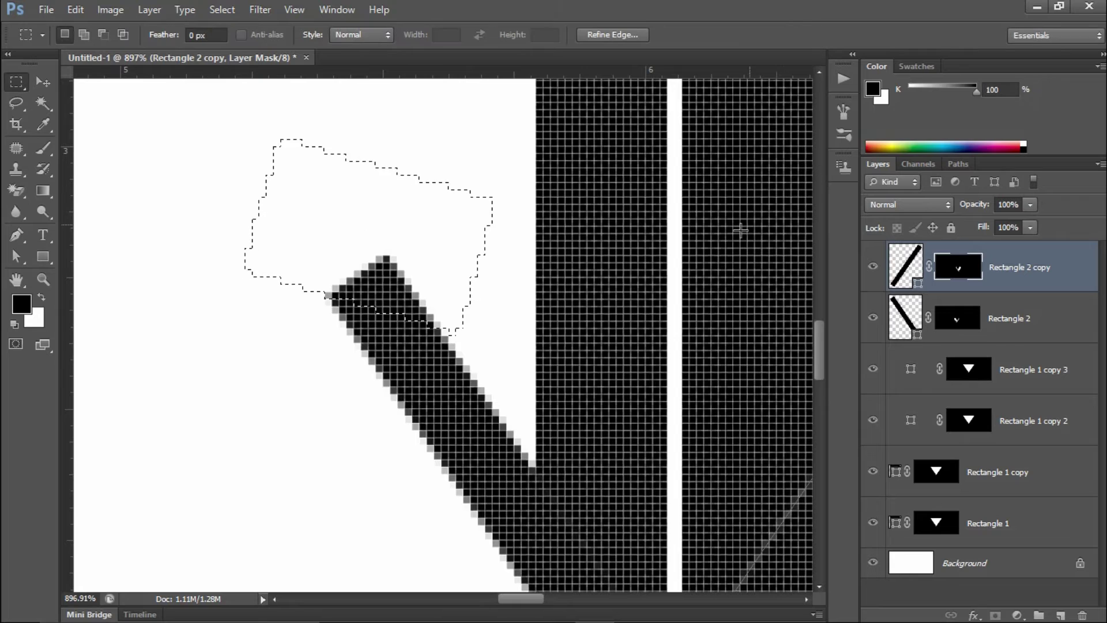
# Step: Compare the diagonal bars' visibility and target Rectangle 2's layer mask
pyautogui.hotkey('ctrl', '0')
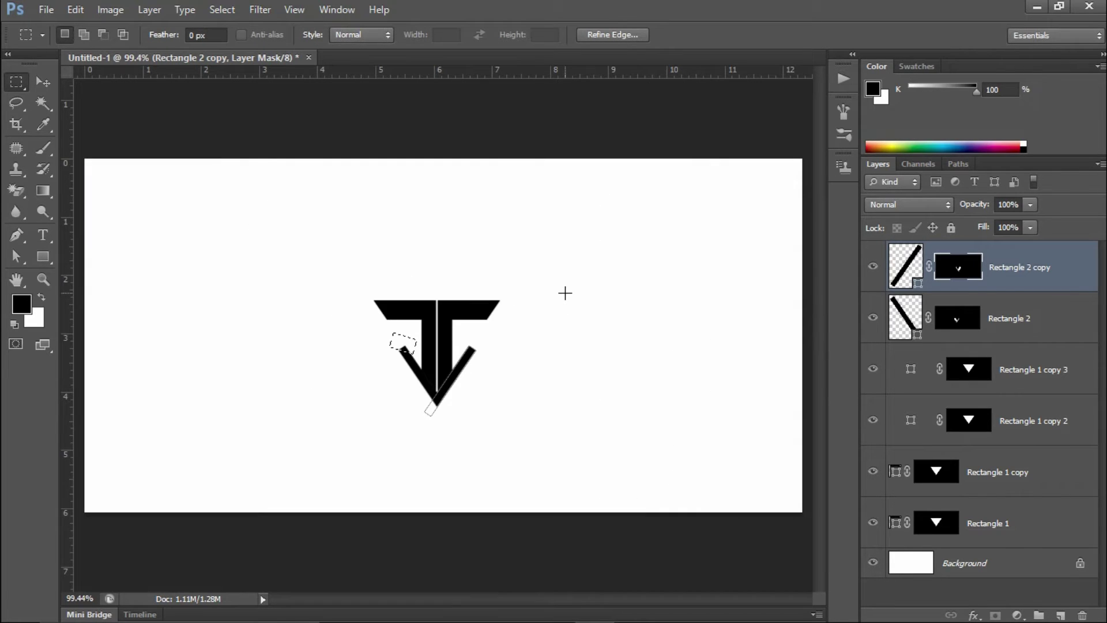
pyautogui.moveTo(368, 349); pyautogui.dragTo(435, 400)
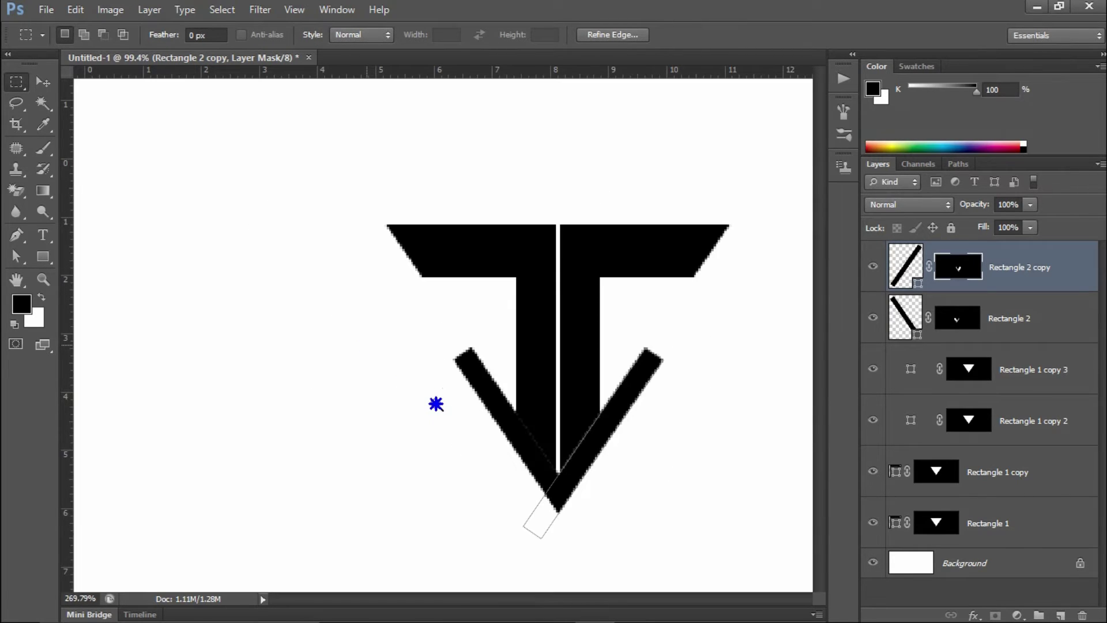
pyautogui.click(873, 267)
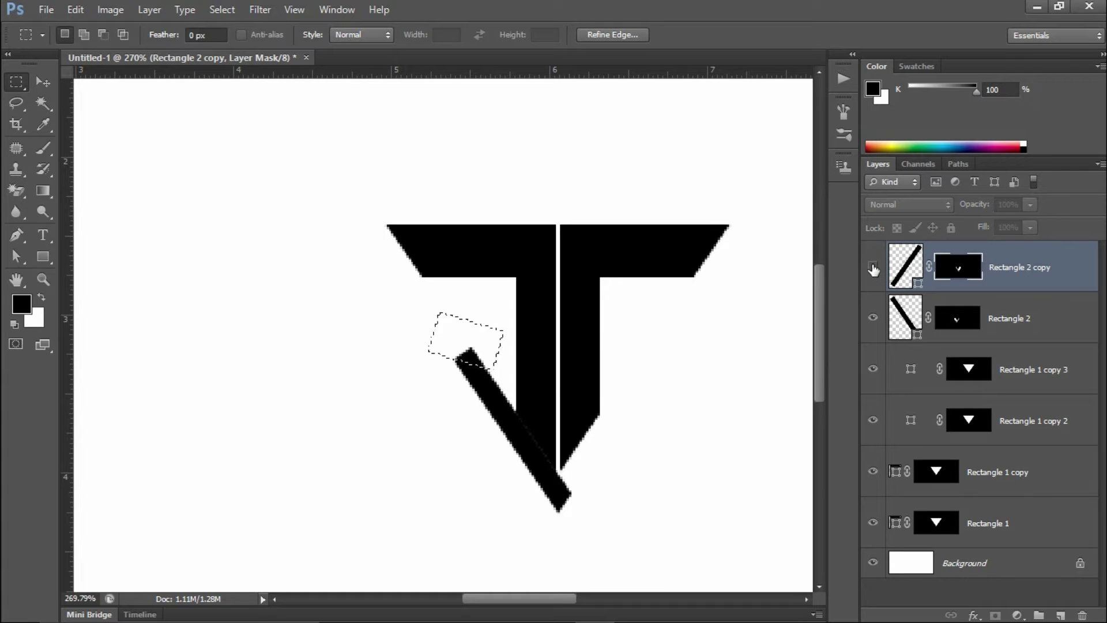
pyautogui.click(873, 267)
pyautogui.click(873, 317)
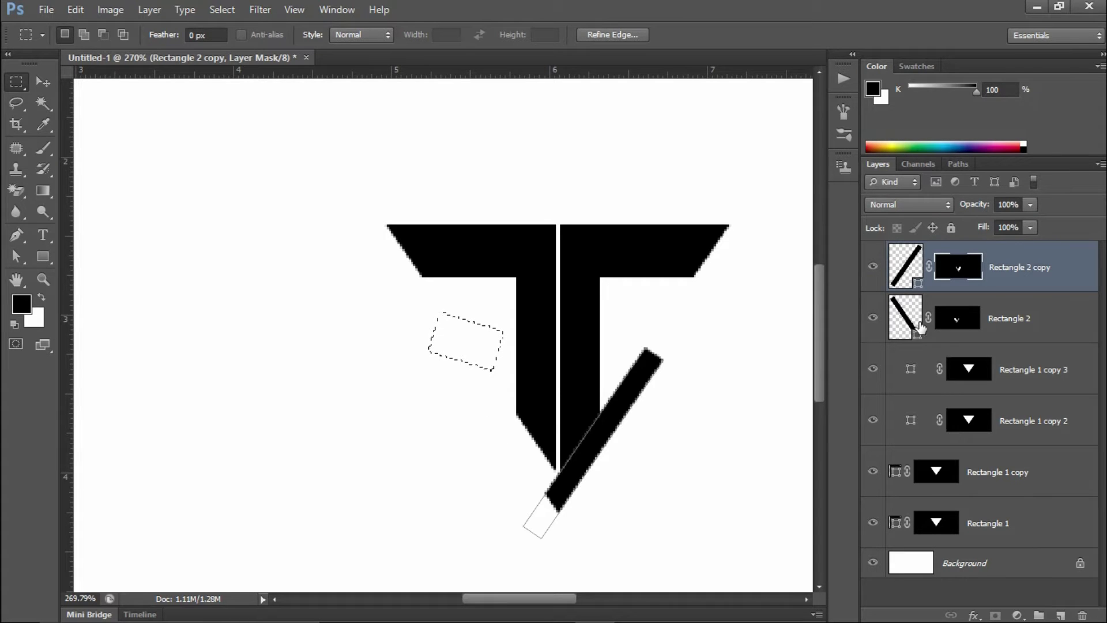
pyautogui.click(956, 319)
# Step: Paint black on Rectangle 2's mask to hide the left bar's top tip, then deselect
pyautogui.press('b')
pyautogui.moveTo(444, 346); pyautogui.dragTo(491, 341)
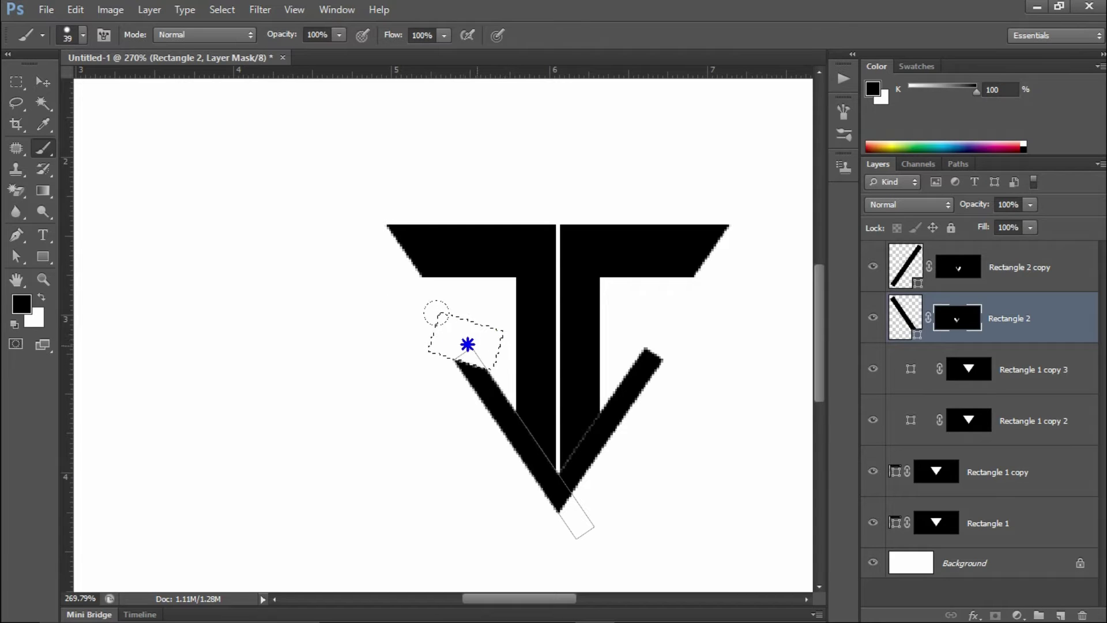
pyautogui.moveTo(407, 292); pyautogui.dragTo(443, 306)
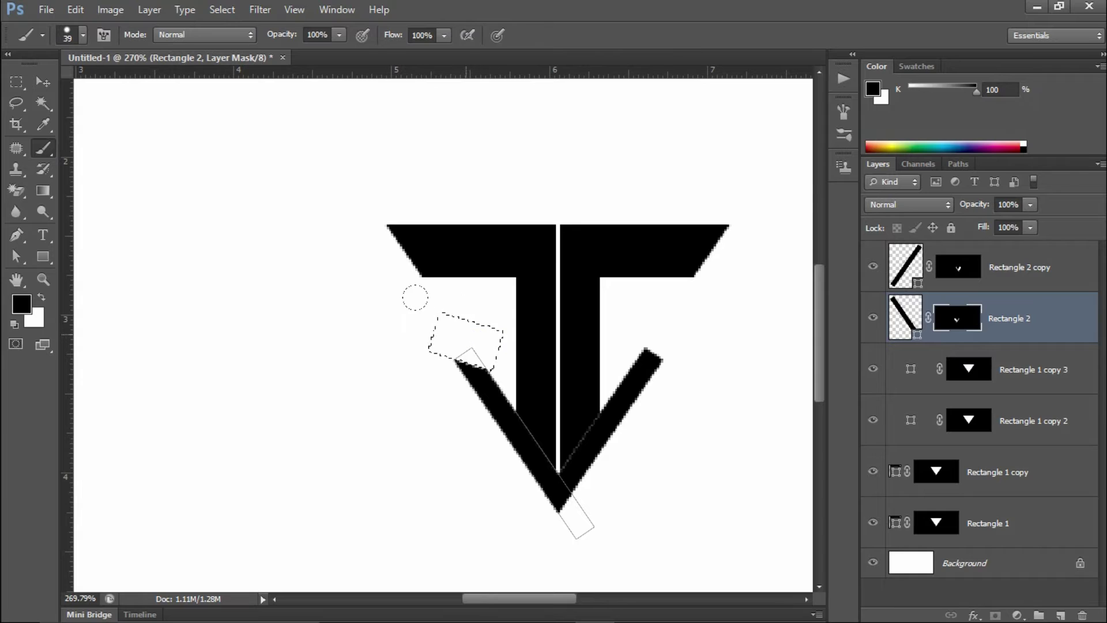
pyautogui.hotkey('ctrl', 'd')
pyautogui.press('m')
pyautogui.moveTo(638, 342); pyautogui.dragTo(683, 398)
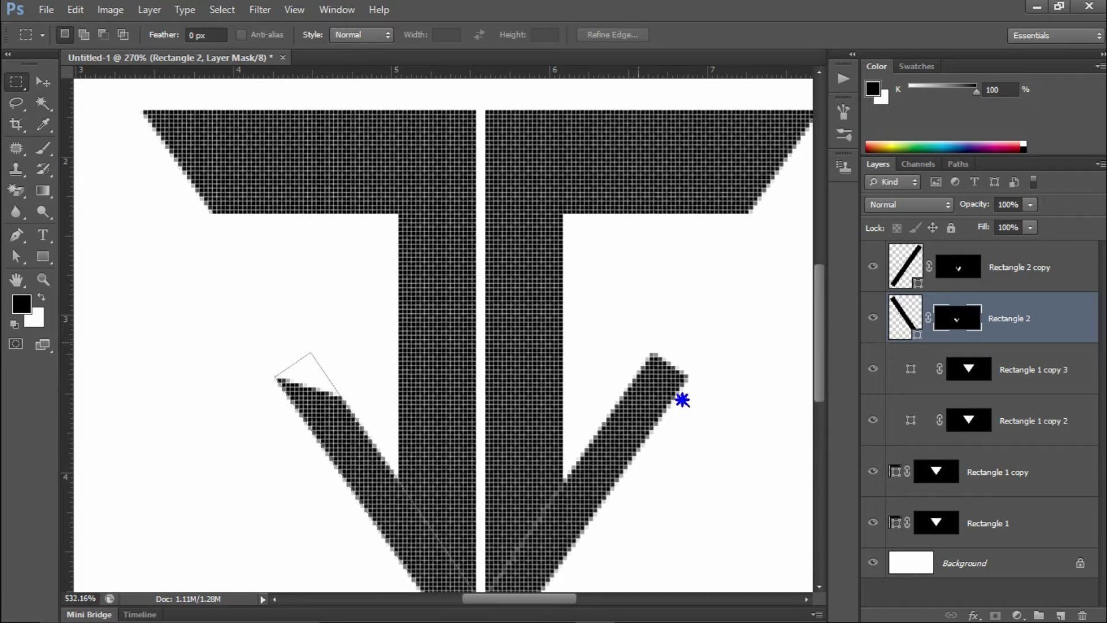
# Step: Marquee the right bar's top tip and rotate the selection to match the bar's angle
pyautogui.moveTo(598, 326); pyautogui.dragTo(732, 399)
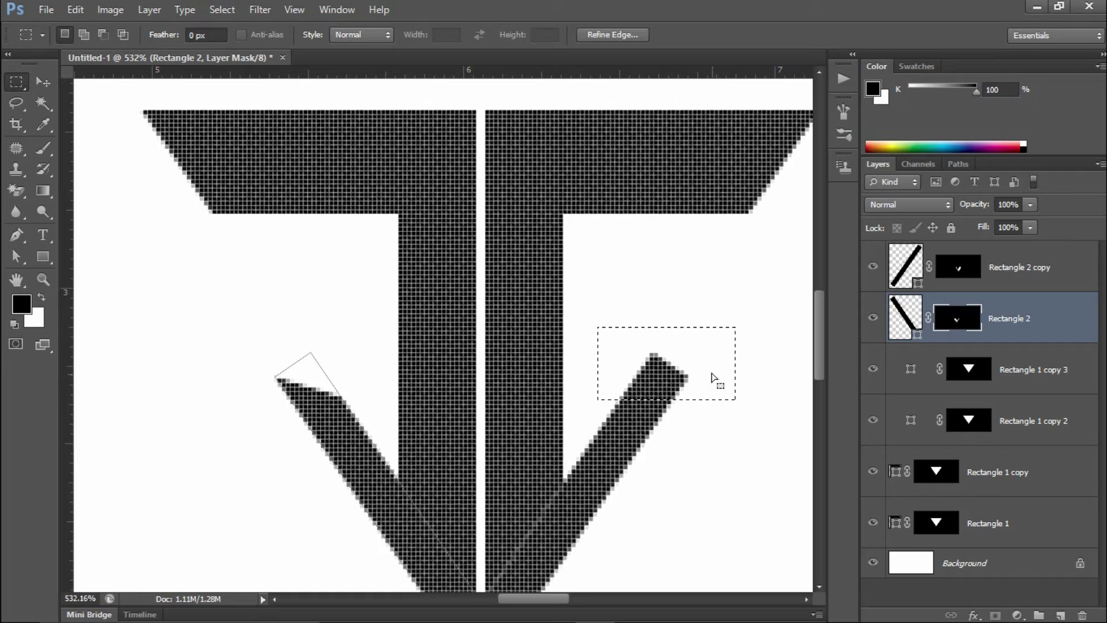
pyautogui.rightClick(714, 376)
pyautogui.click(756, 279)
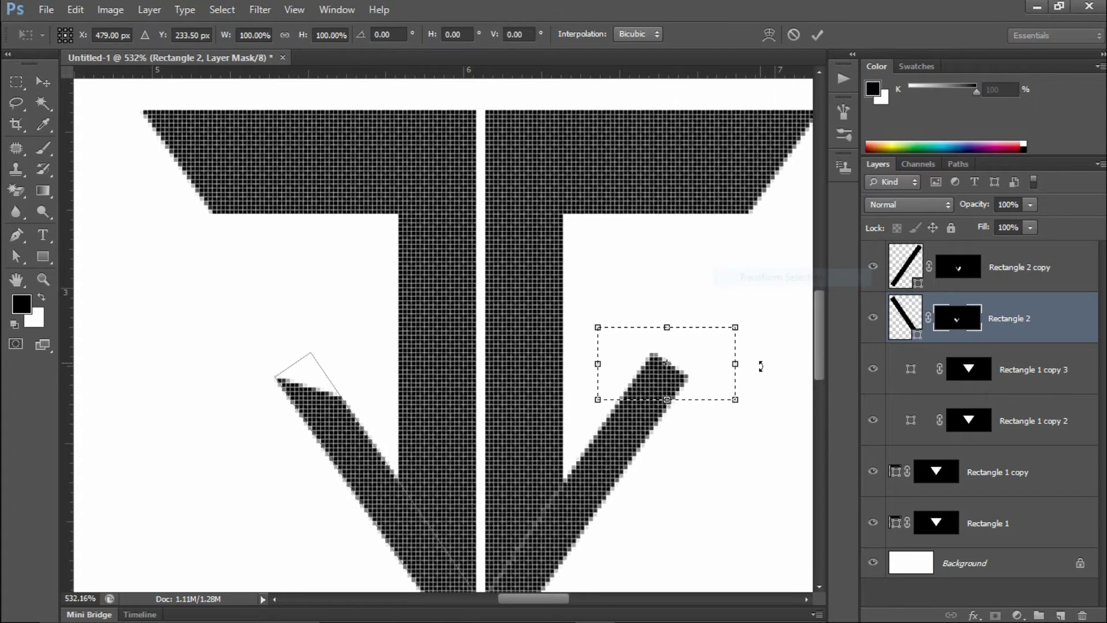
pyautogui.moveTo(758, 372); pyautogui.dragTo(754, 346)
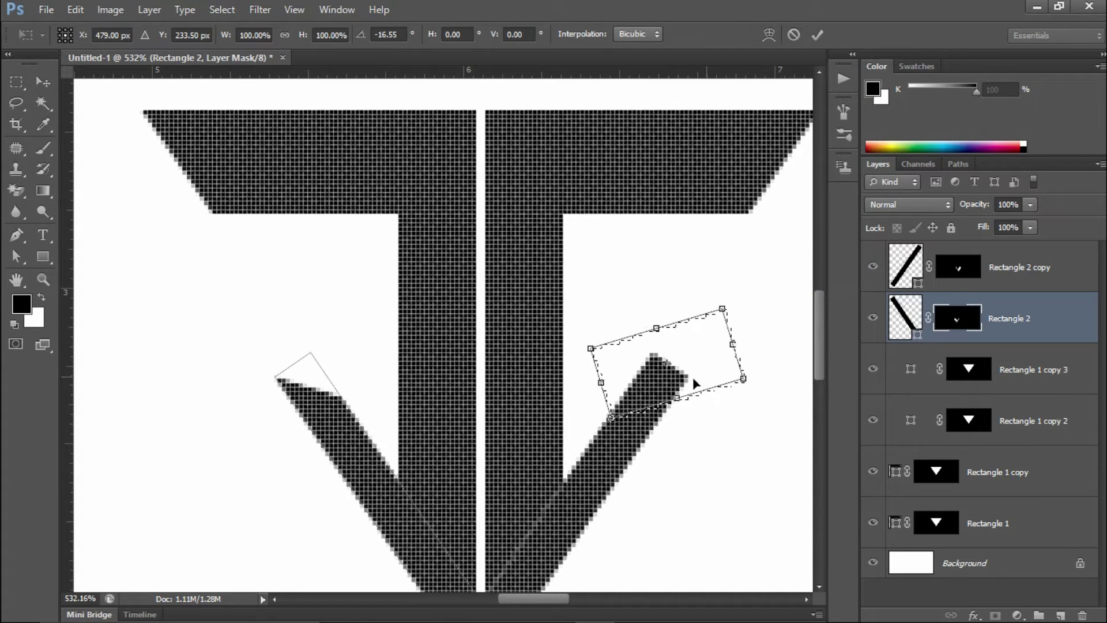
pyautogui.moveTo(680, 376); pyautogui.dragTo(675, 373)
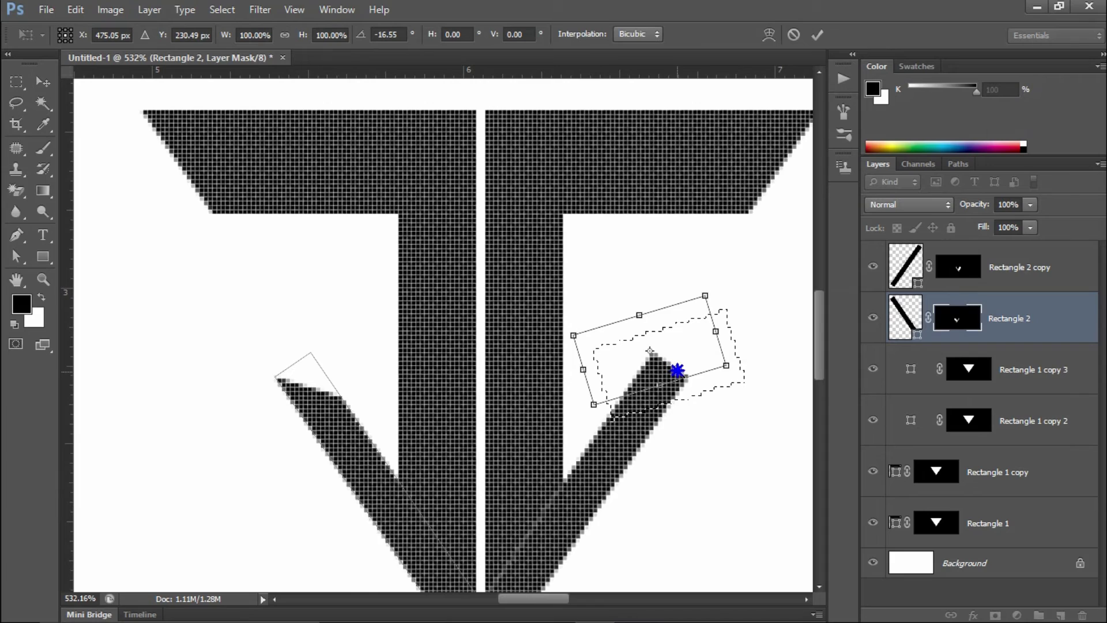
pyautogui.scroll(3, 678, 380)
pyautogui.scroll(1, 707, 427)
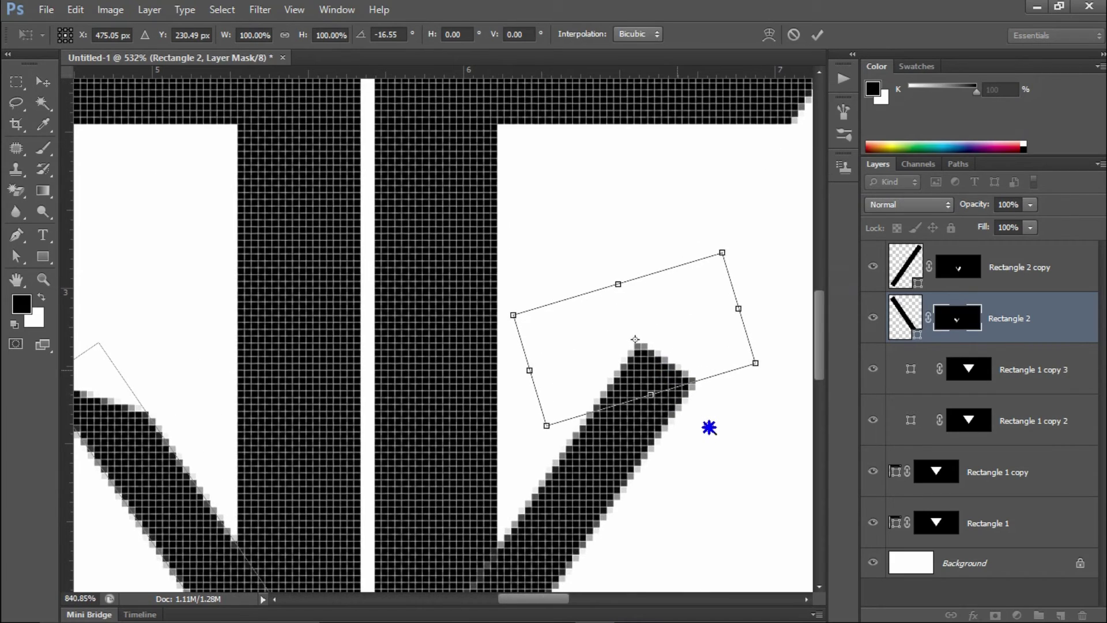
pyautogui.scroll(-1, 709, 427)
pyautogui.scroll(-1, 689, 398)
pyautogui.click(818, 35)
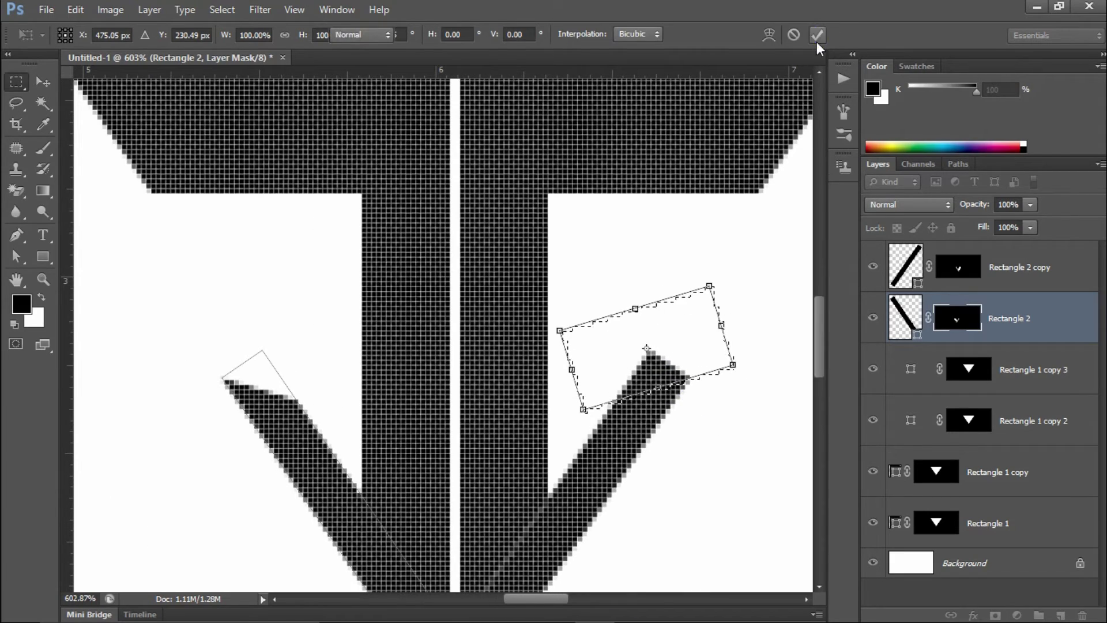
# Step: Paint out the tip on Rectangle 2 copy's mask, then deselect
pyautogui.click(954, 271)
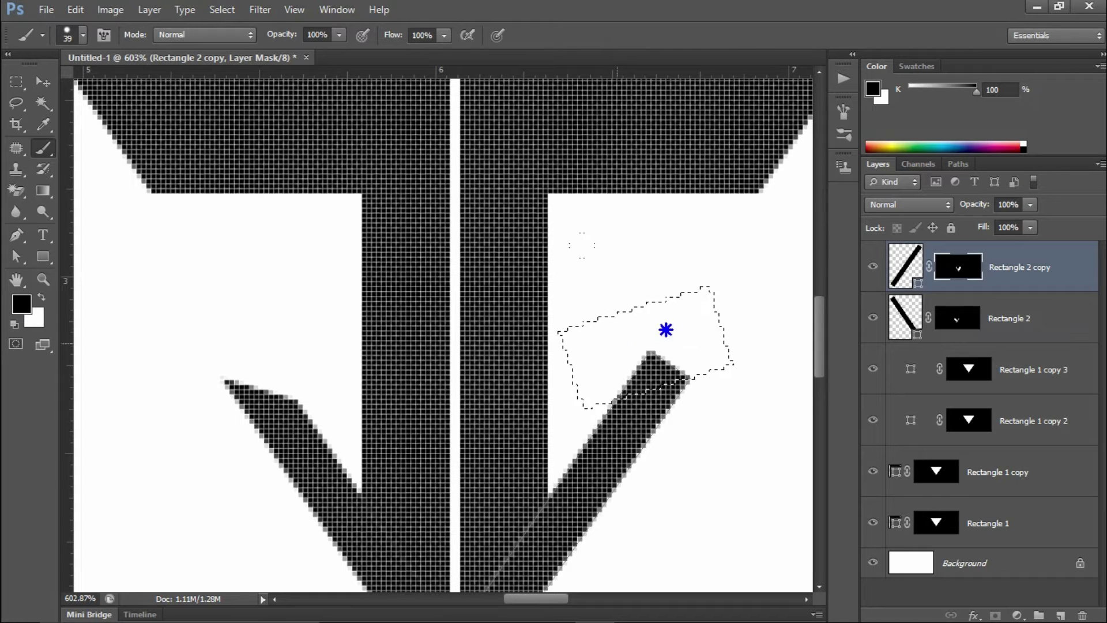
pyautogui.moveTo(664, 330); pyautogui.dragTo(643, 361)
pyautogui.press('v')
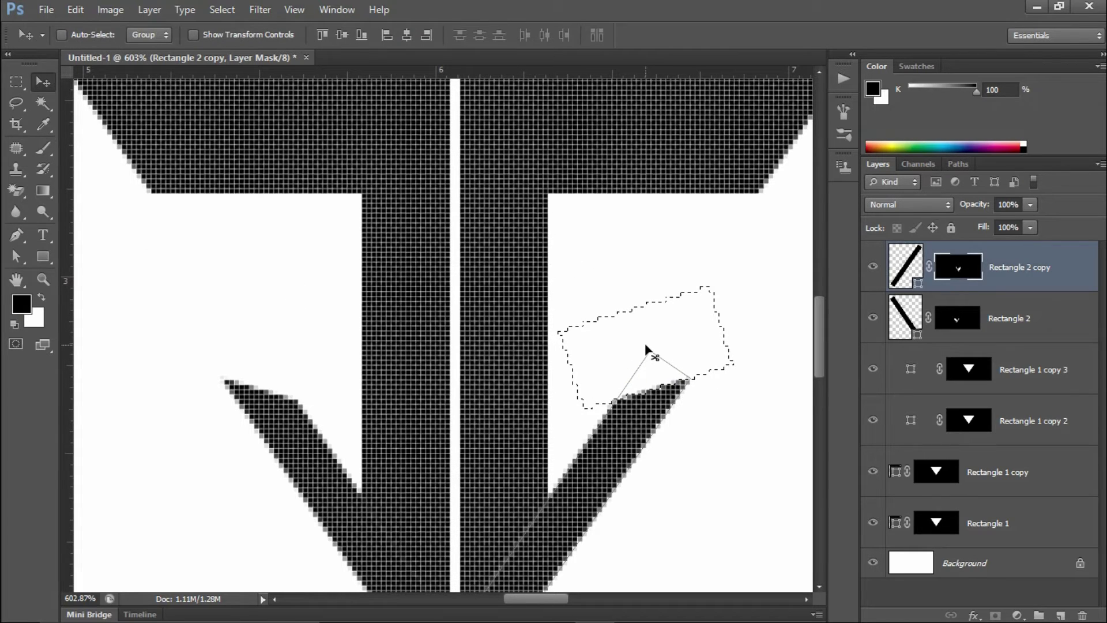
pyautogui.hotkey('ctrl', 'd')
pyautogui.hotkey('ctrl', '0')
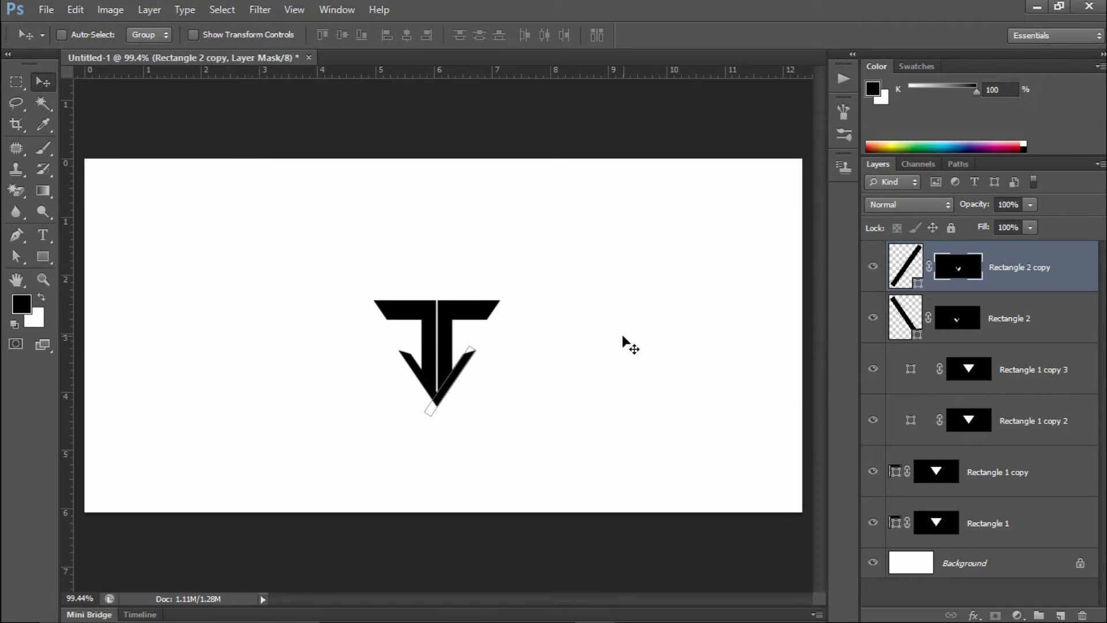
# Step: Select the Rectangle 2 and Rectangle 2 copy layers together
pyautogui.click(967, 565)
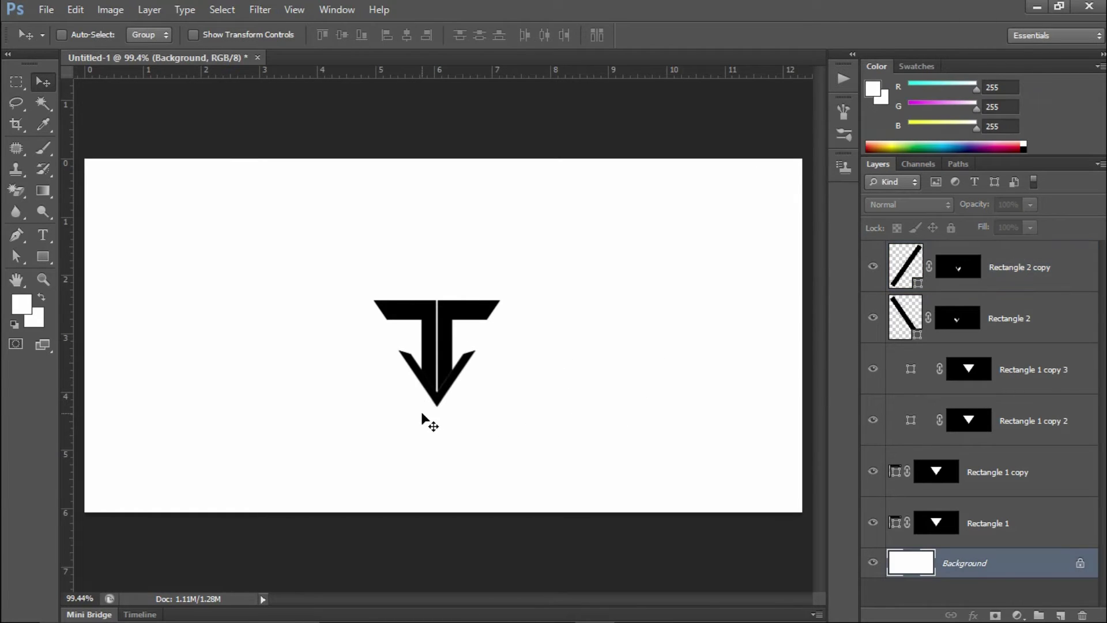
pyautogui.scroll(3, 399, 376)
pyautogui.scroll(2, 399, 377)
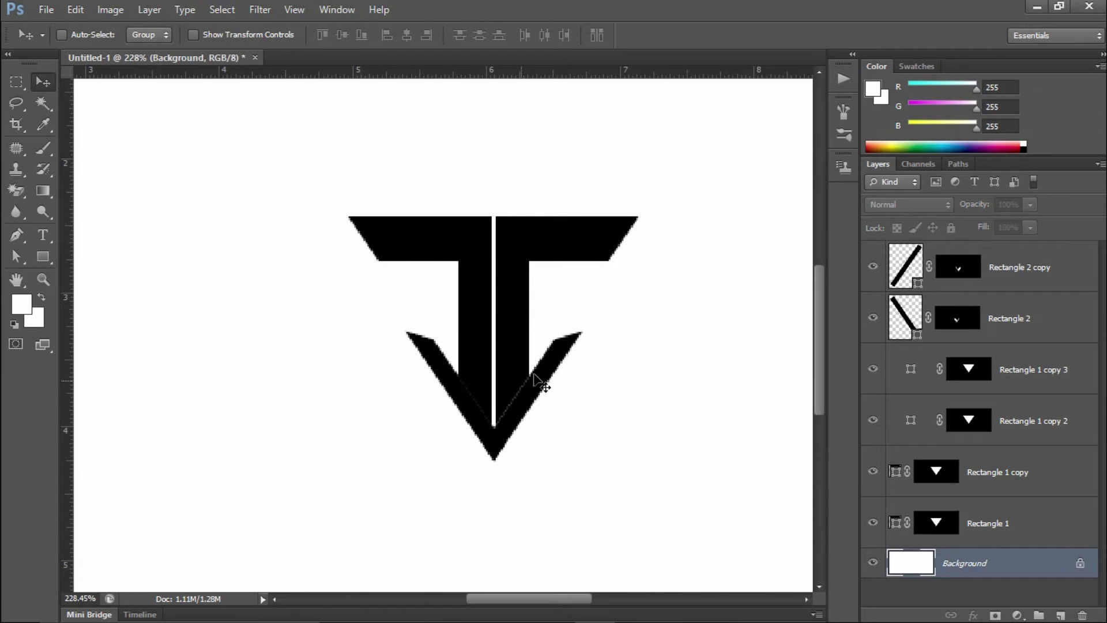
pyautogui.click(1027, 306)
pyautogui.keyDown('shift'); pyautogui.click(971, 251); pyautogui.keyUp('shift')
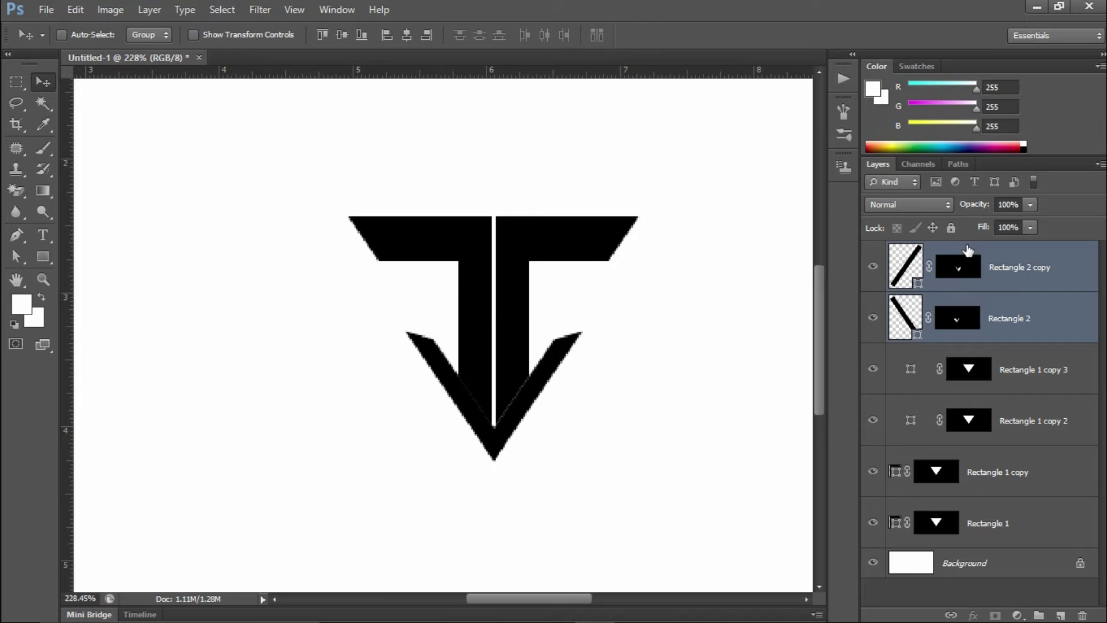
# Step: Scale both diagonal bars to about 63% and lower the V under the stem
pyautogui.hotkey('ctrl', 't')
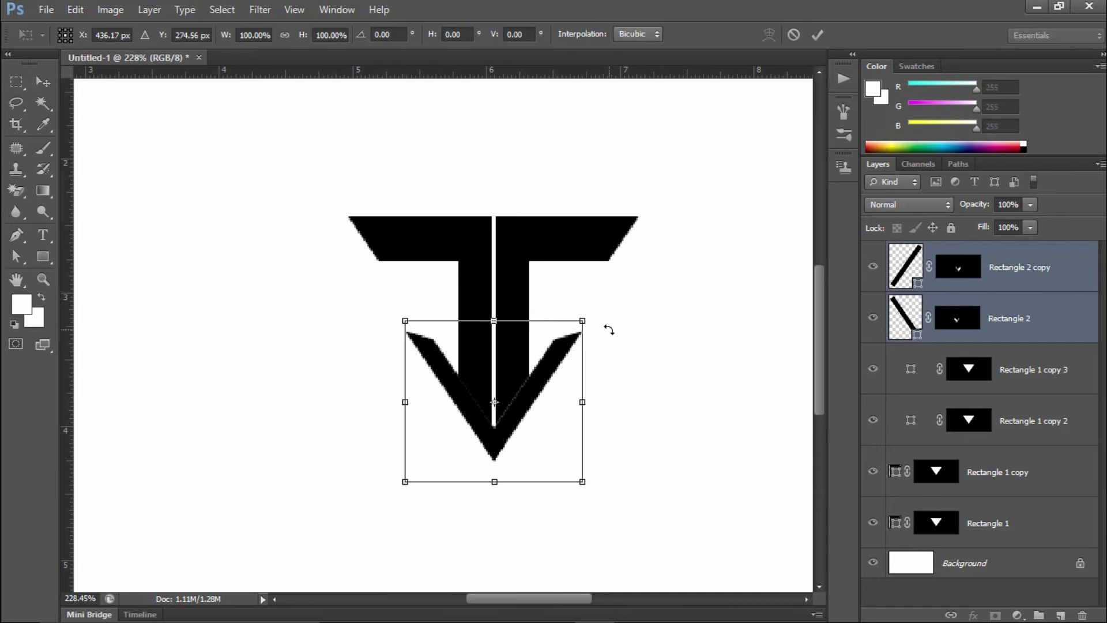
pyautogui.moveTo(584, 320); pyautogui.dragTo(560, 357)
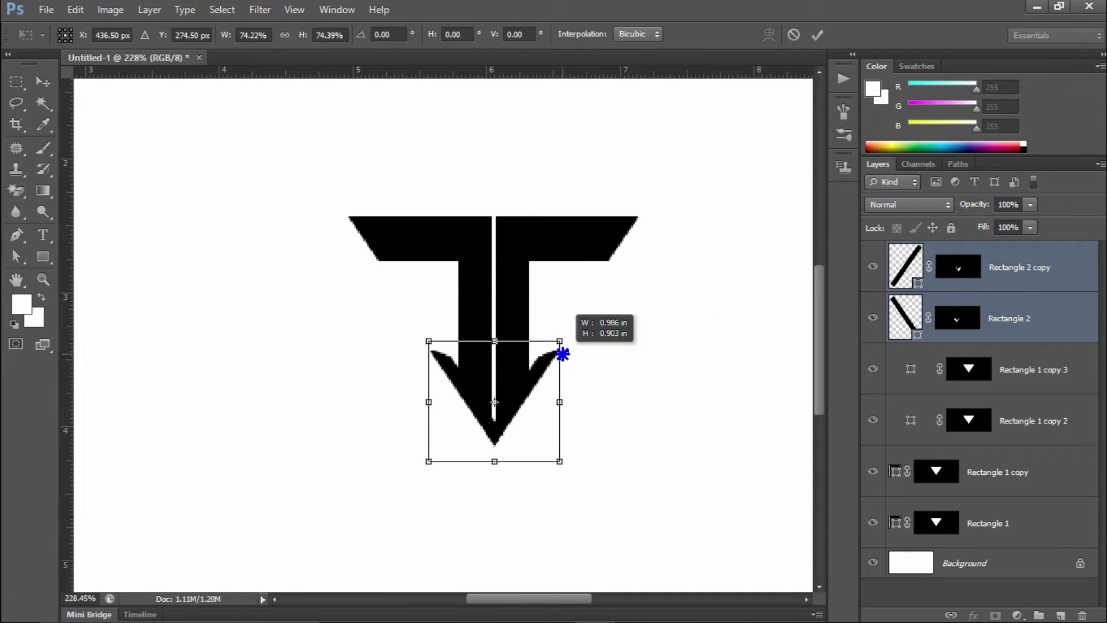
pyautogui.moveTo(537, 381); pyautogui.dragTo(532, 389)
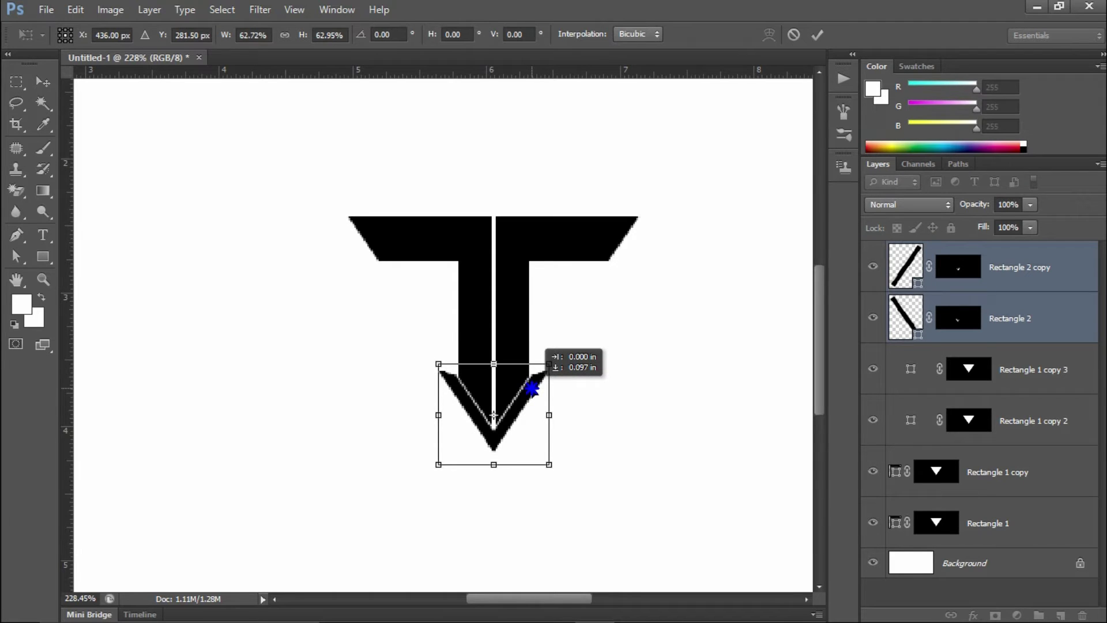
pyautogui.moveTo(531, 389); pyautogui.dragTo(532, 390)
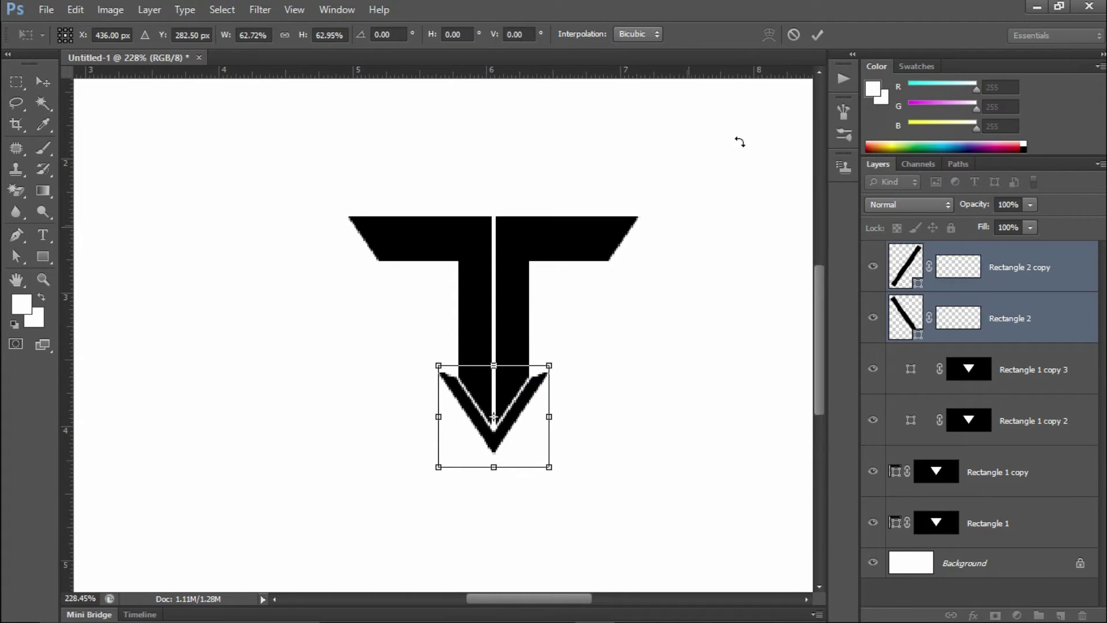
pyautogui.click(817, 34)
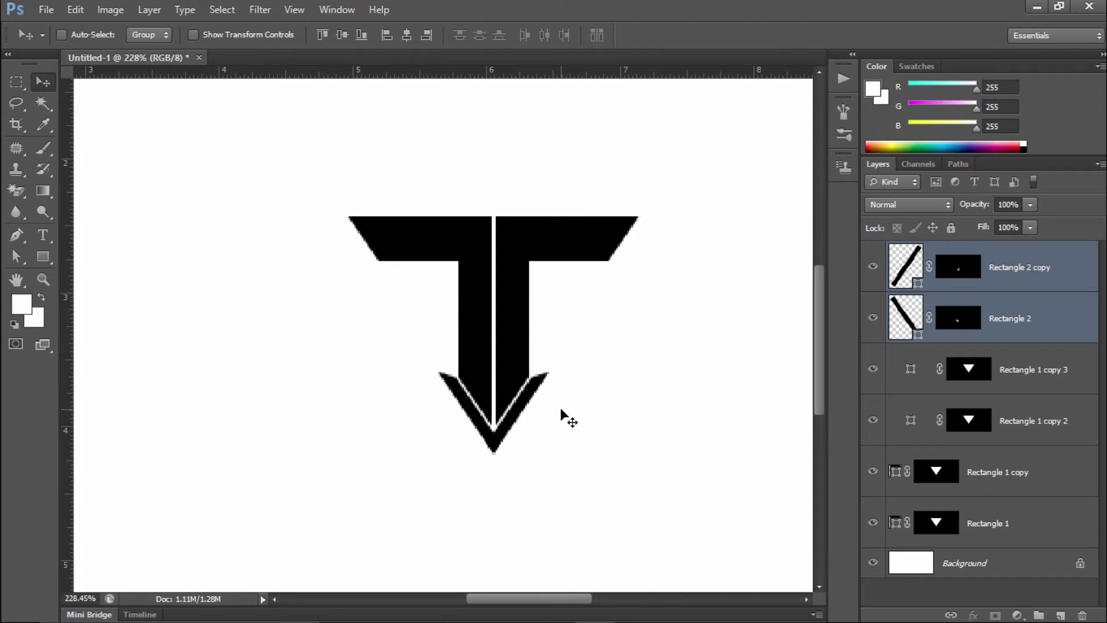
pyautogui.hotkey('ctrl', '0')
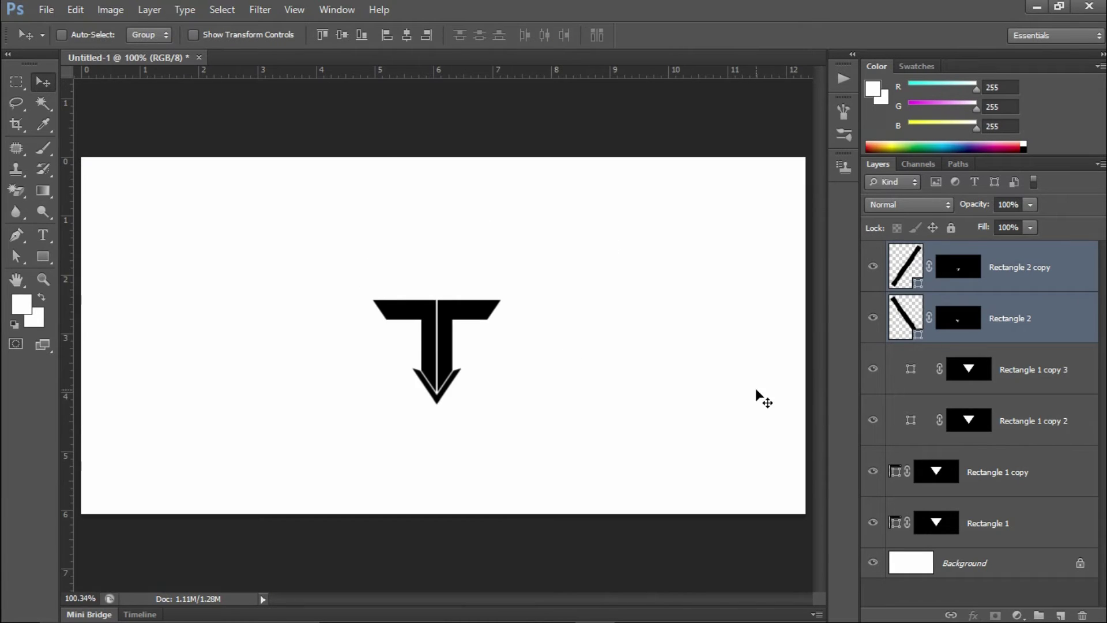
pyautogui.scroll(3, 425, 349)
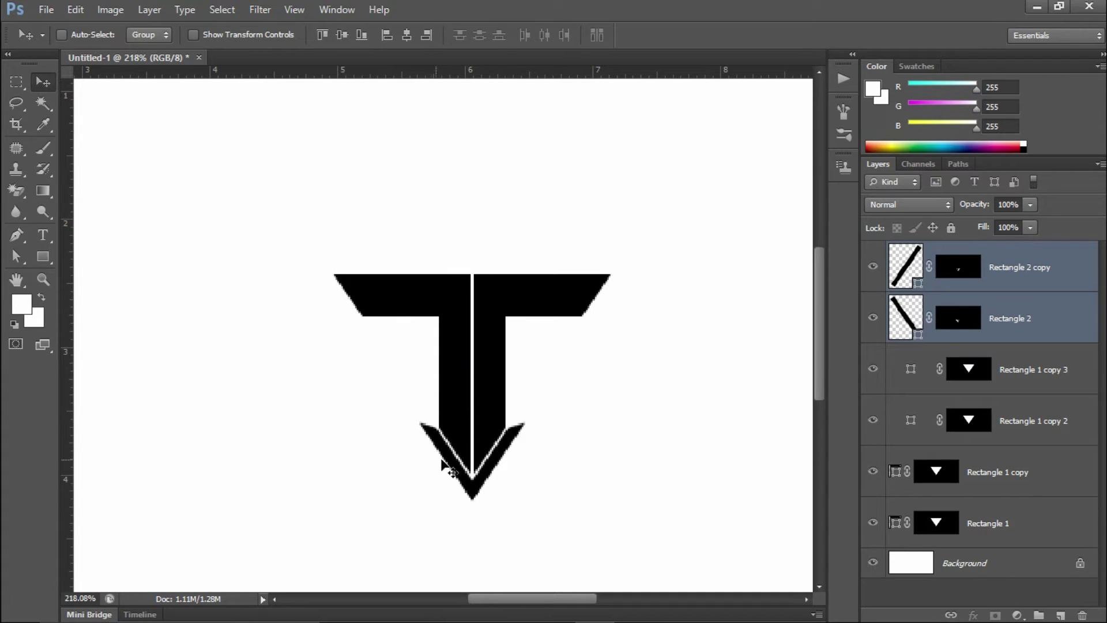
pyautogui.scroll(2, 348, 315)
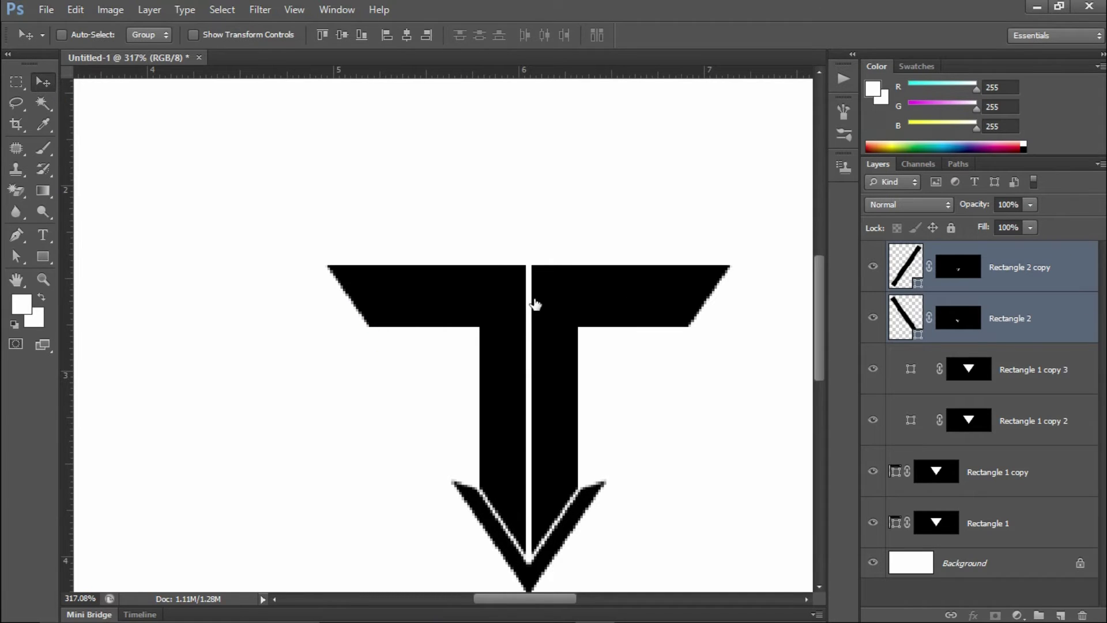
# Step: Draw a tall thin rectangle, Rectangle 3, left of the logo
pyautogui.click(43, 257)
pyautogui.click(116, 253)
pyautogui.moveTo(246, 194); pyautogui.dragTo(269, 413)
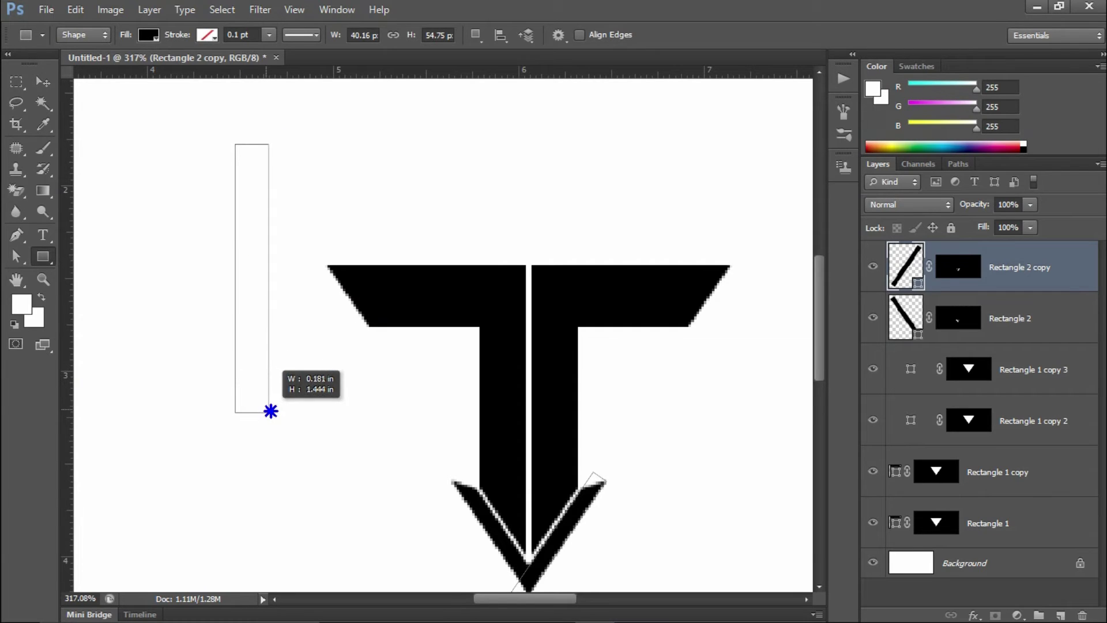
pyautogui.moveTo(268, 413); pyautogui.dragTo(266, 417)
# Step: Rotate Rectangle 3 to about -34° and place it across the T's left arm
pyautogui.press('v')
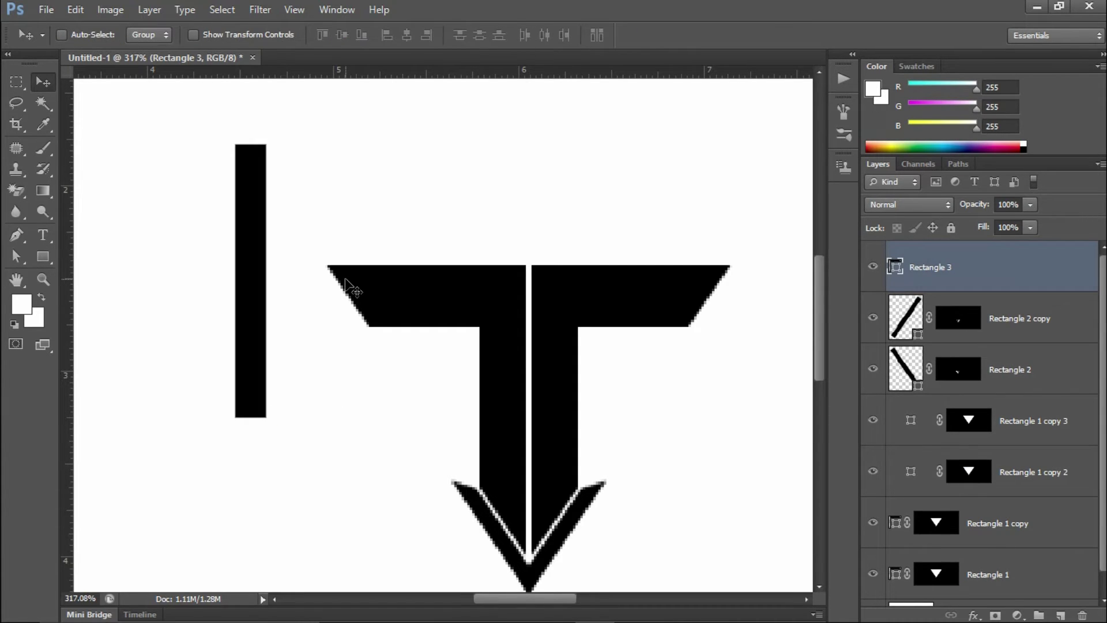
pyautogui.hotkey('ctrl', 't')
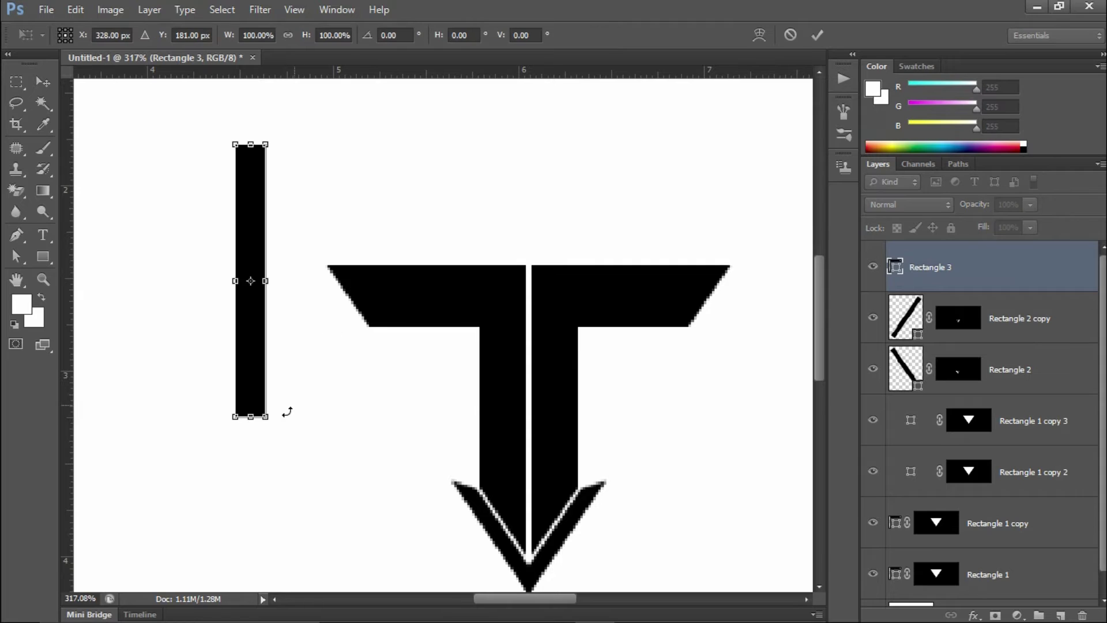
pyautogui.moveTo(292, 415); pyautogui.dragTo(326, 384)
pyautogui.moveTo(291, 352); pyautogui.dragTo(348, 349)
pyautogui.scroll(2, 352, 352)
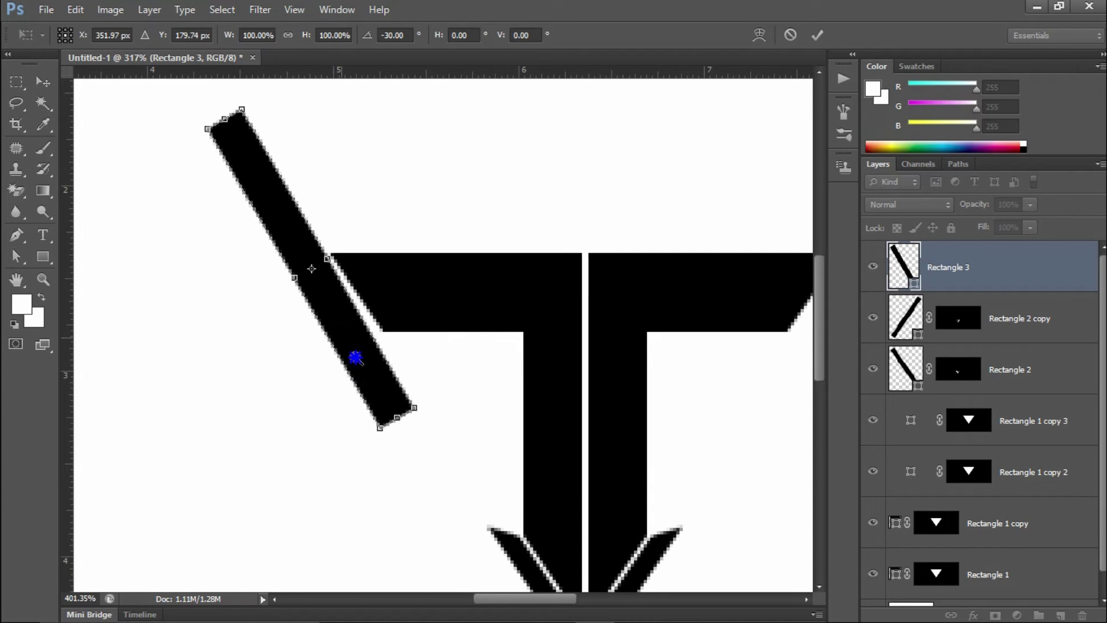
pyautogui.moveTo(407, 434); pyautogui.dragTo(417, 426)
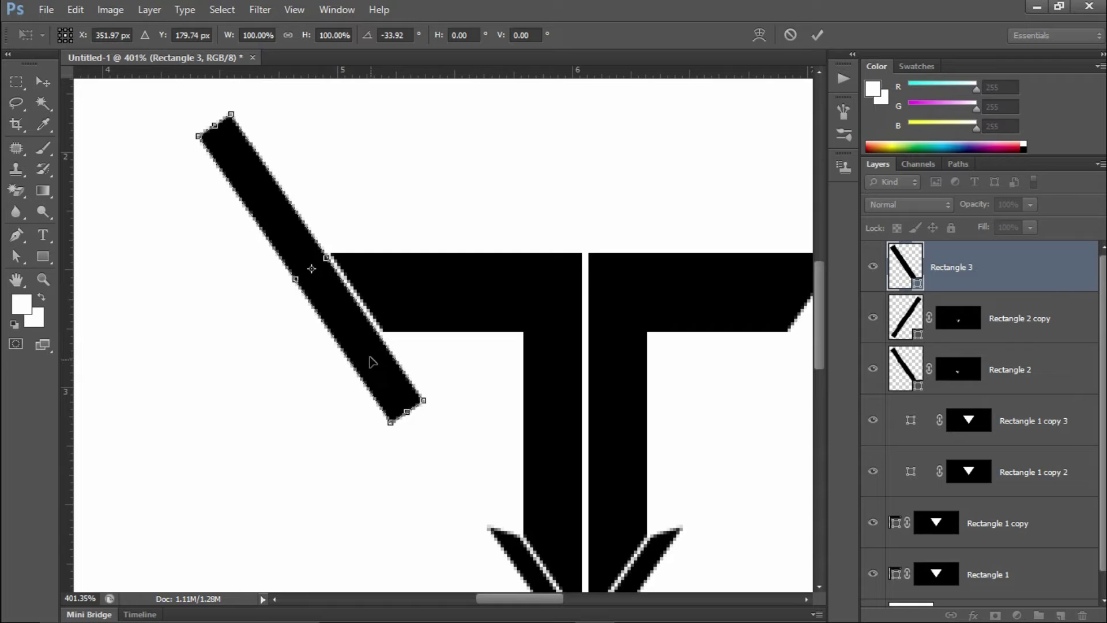
pyautogui.moveTo(372, 355); pyautogui.dragTo(378, 358)
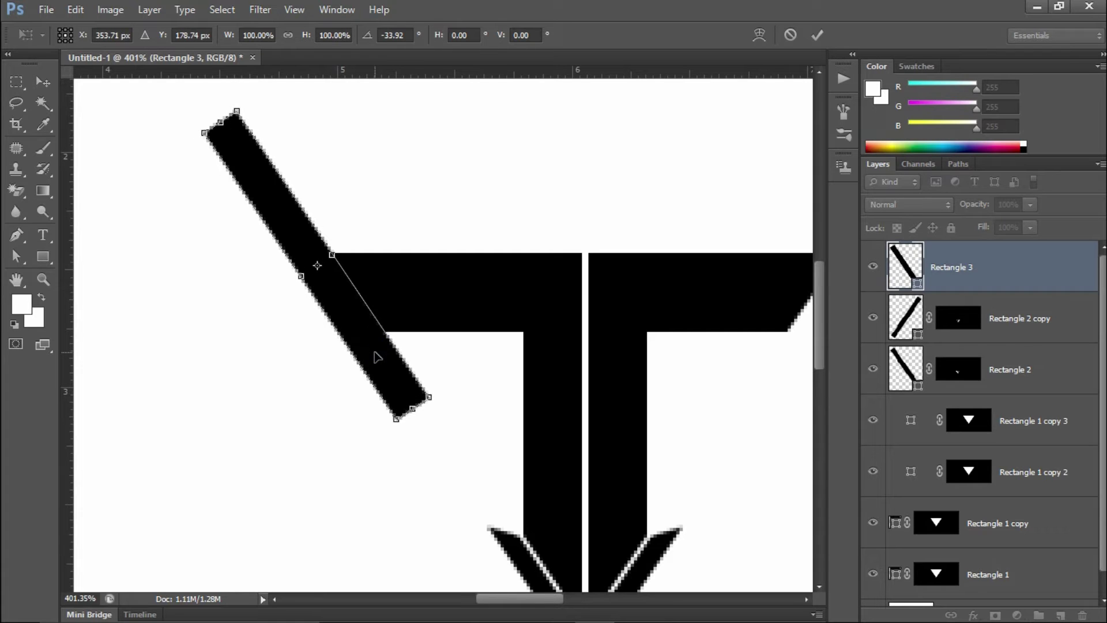
pyautogui.click(818, 35)
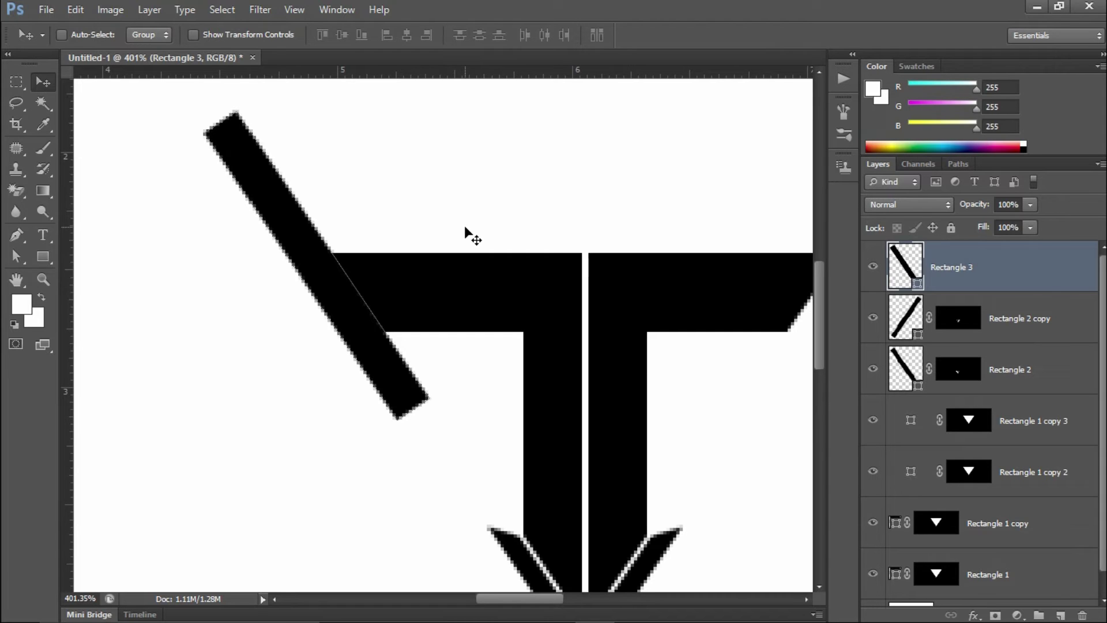
pyautogui.hotkey('ctrl', 'j')
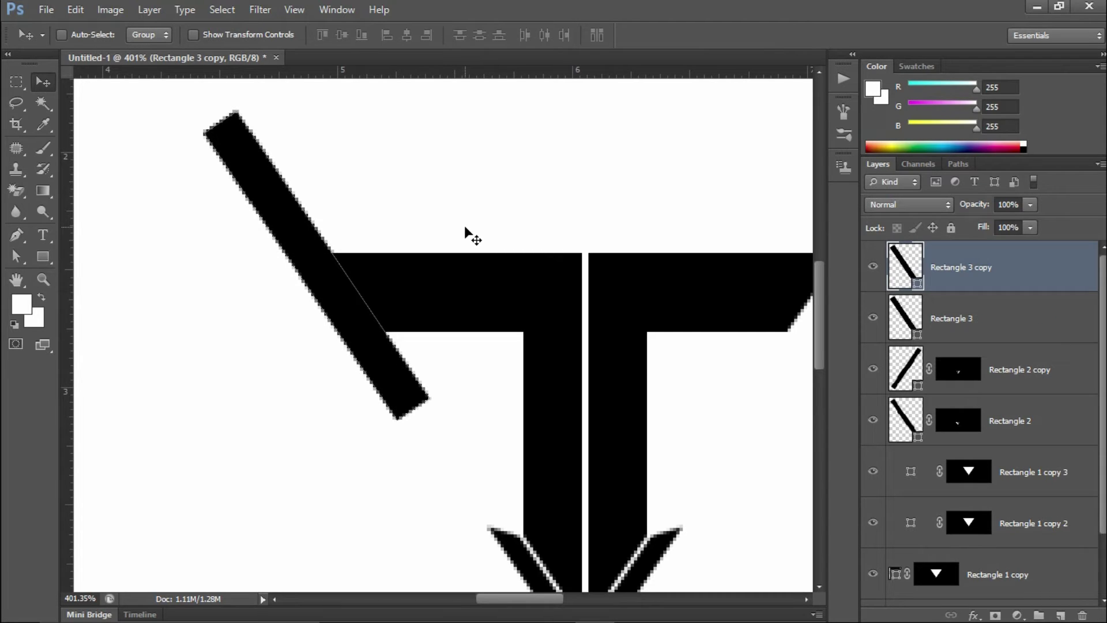
pyautogui.hotkey('ctrl', 't')
pyautogui.moveTo(442, 441); pyautogui.dragTo(491, 254)
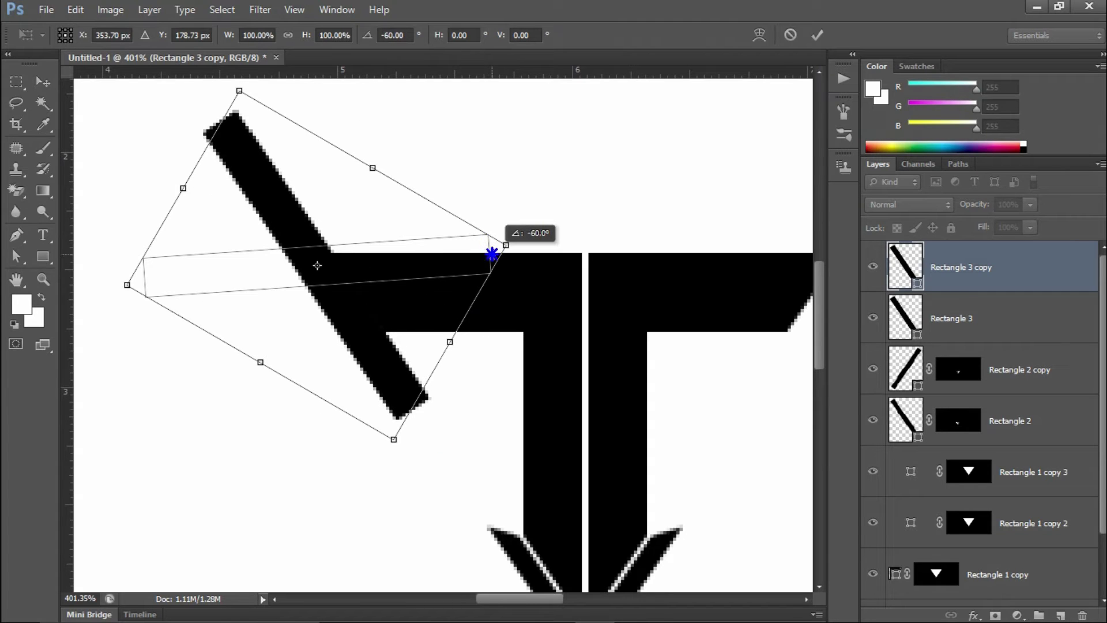
pyautogui.moveTo(492, 254)
pyautogui.mouseDown()
pyautogui.moveTo(492, 272)
pyautogui.moveTo(520, 250)
pyautogui.mouseUp()
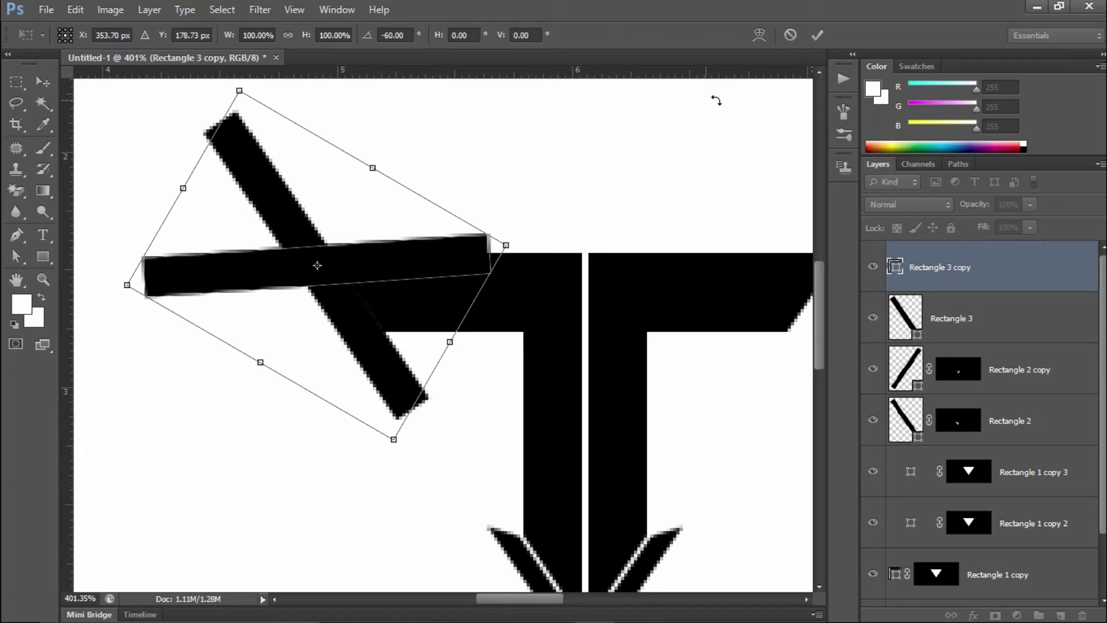
pyautogui.click(791, 34)
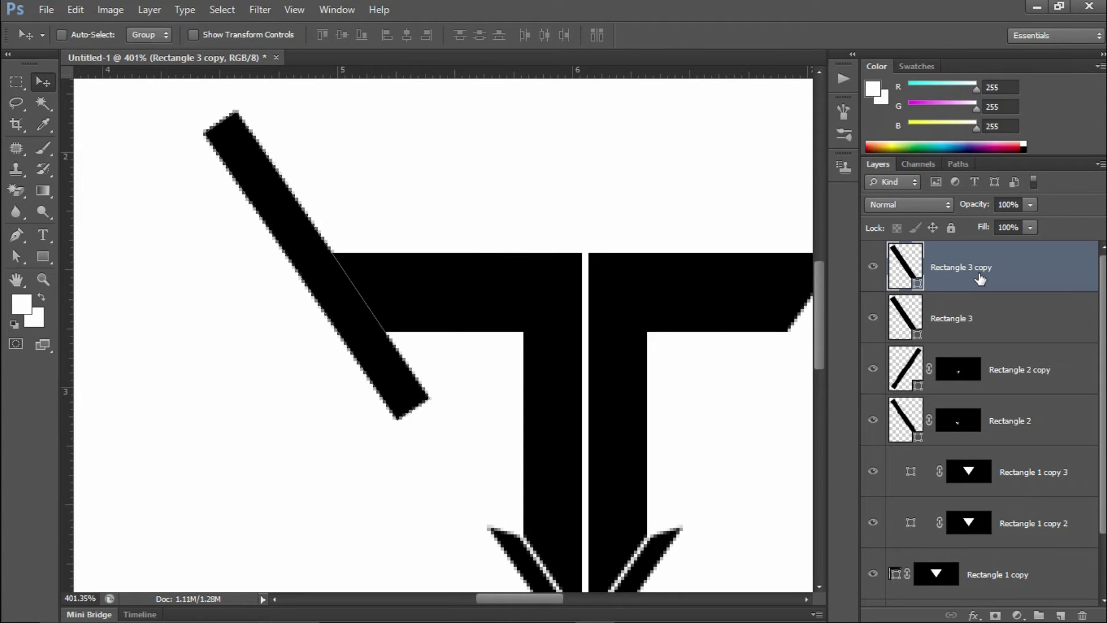
pyautogui.press('Delete')
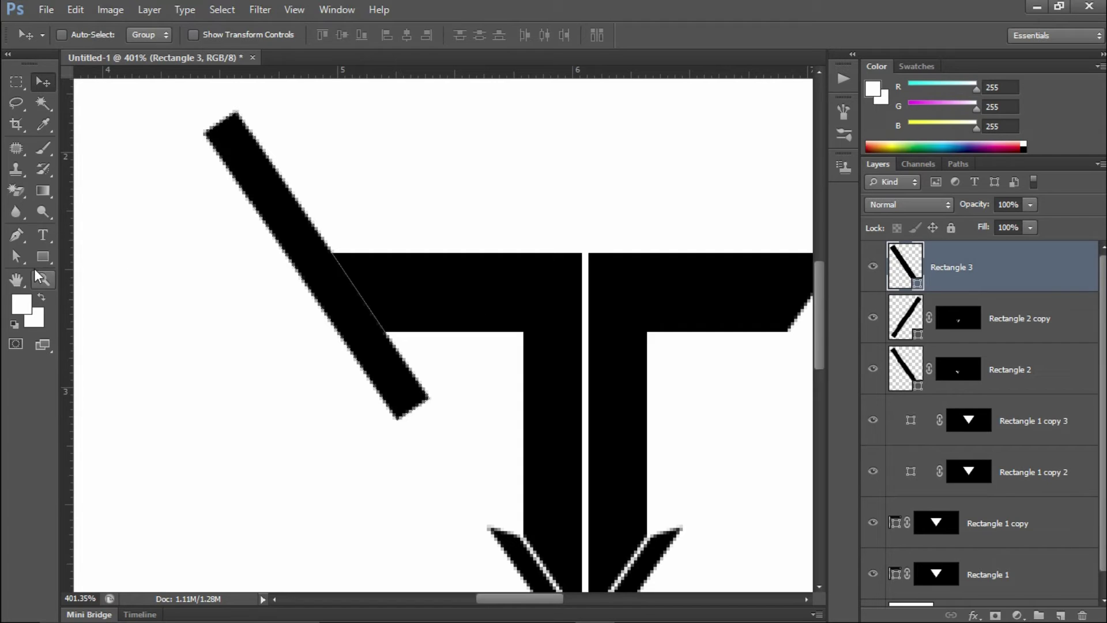
# Step: Draw the long horizontal Rectangle 4 and load Rectangle 3's outline as a selection
pyautogui.click(44, 257)
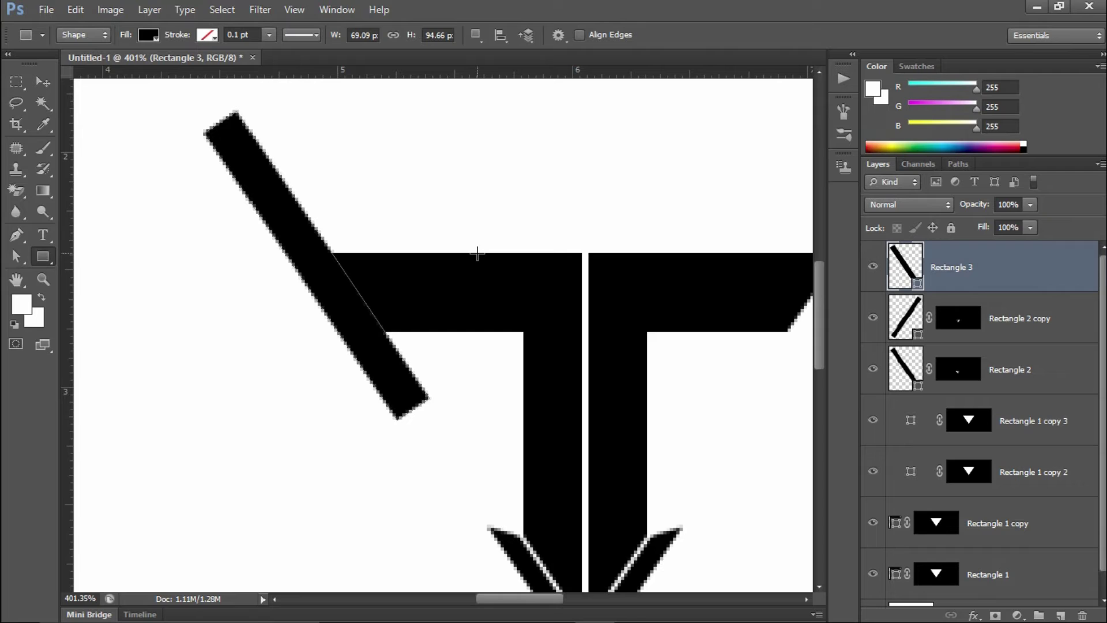
pyautogui.moveTo(476, 253); pyautogui.dragTo(142, 214)
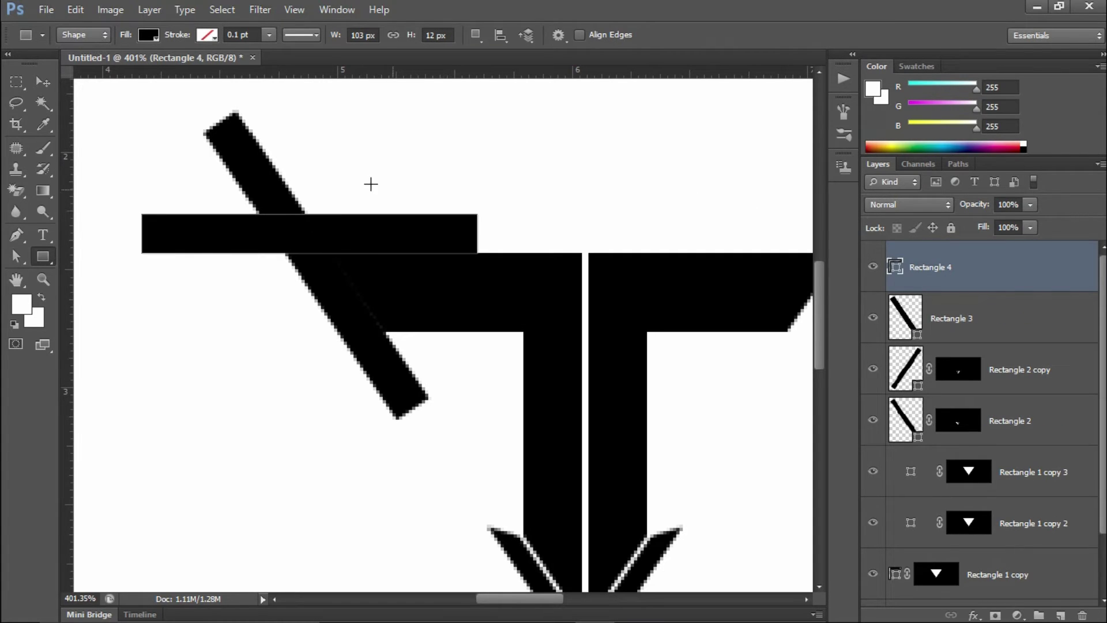
pyautogui.click(43, 81)
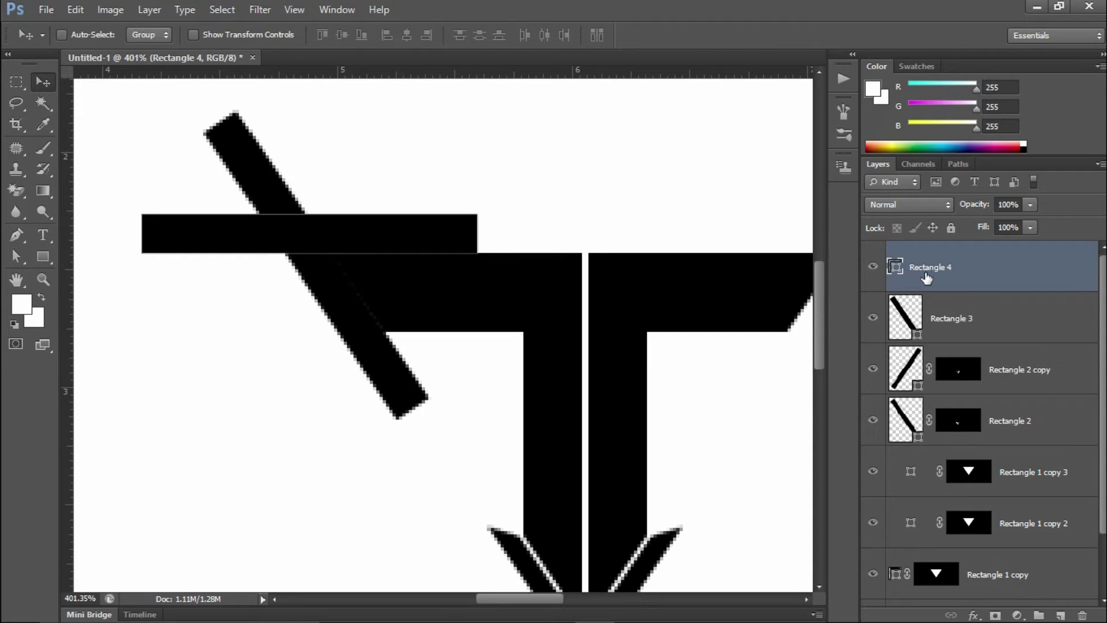
pyautogui.keyDown('ctrl'); pyautogui.click(904, 320); pyautogui.keyUp('ctrl')
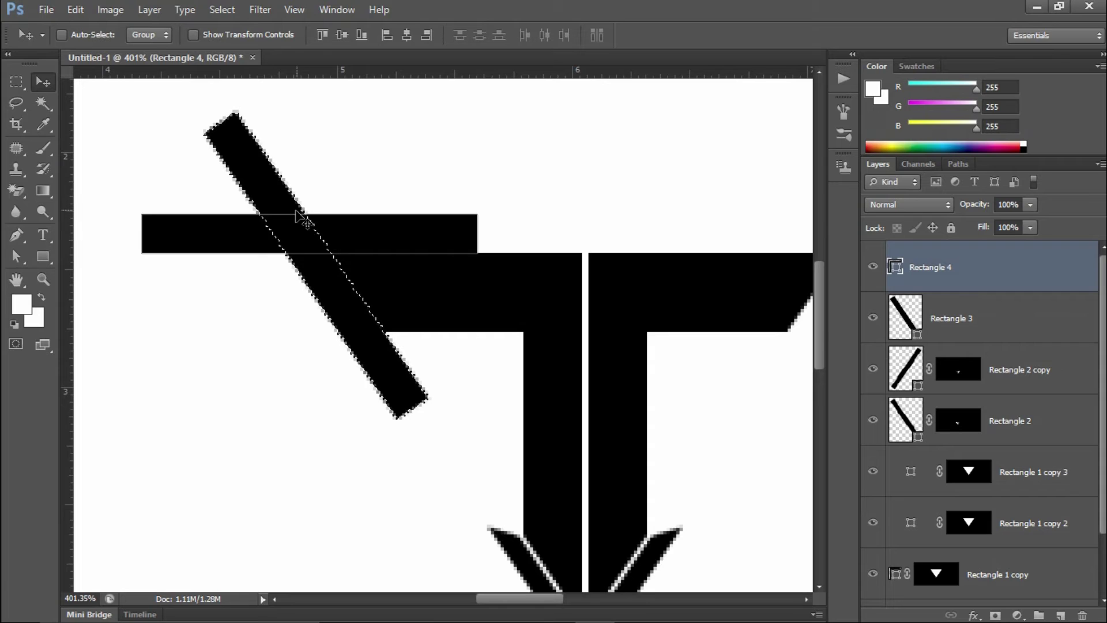
pyautogui.press('l')
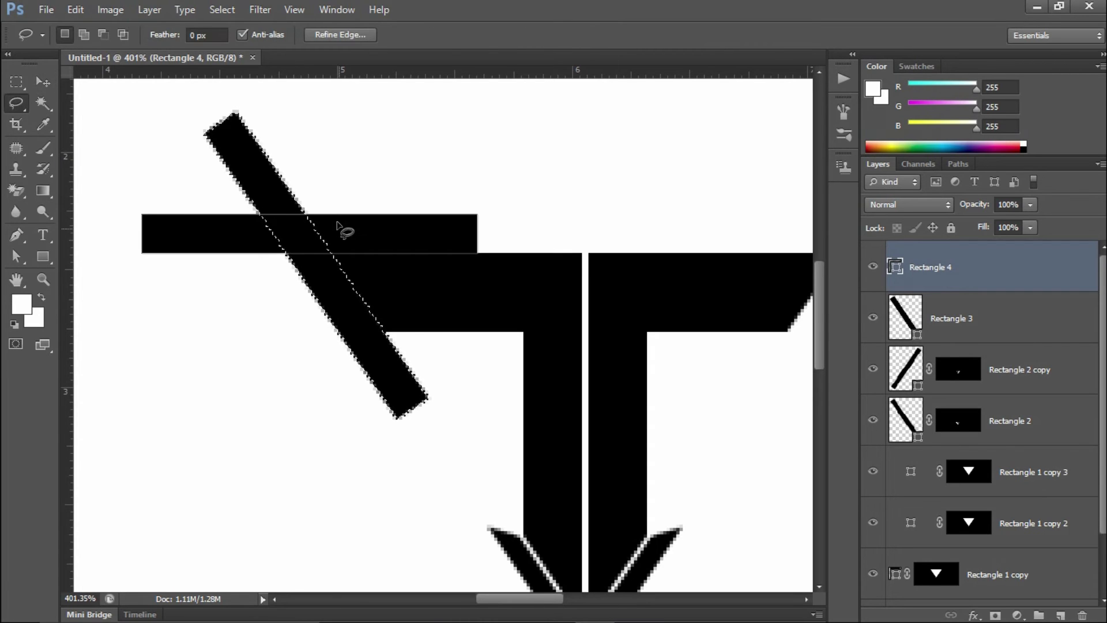
# Step: Extend the selection beside the diagonal bar and add a layer mask to Rectangle 4
pyautogui.press('shift')
pyautogui.moveTo(289, 198)
pyautogui.mouseDown()
pyautogui.moveTo(517, 254)
pyautogui.moveTo(293, 212)
pyautogui.mouseUp()
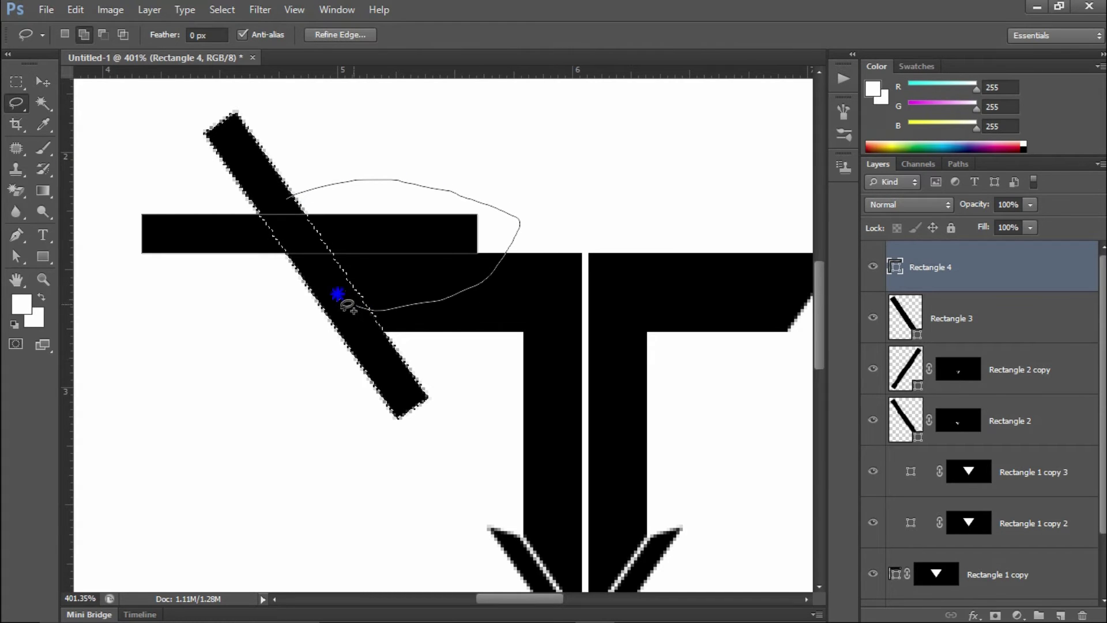
pyautogui.moveTo(263, 215); pyautogui.dragTo(265, 218)
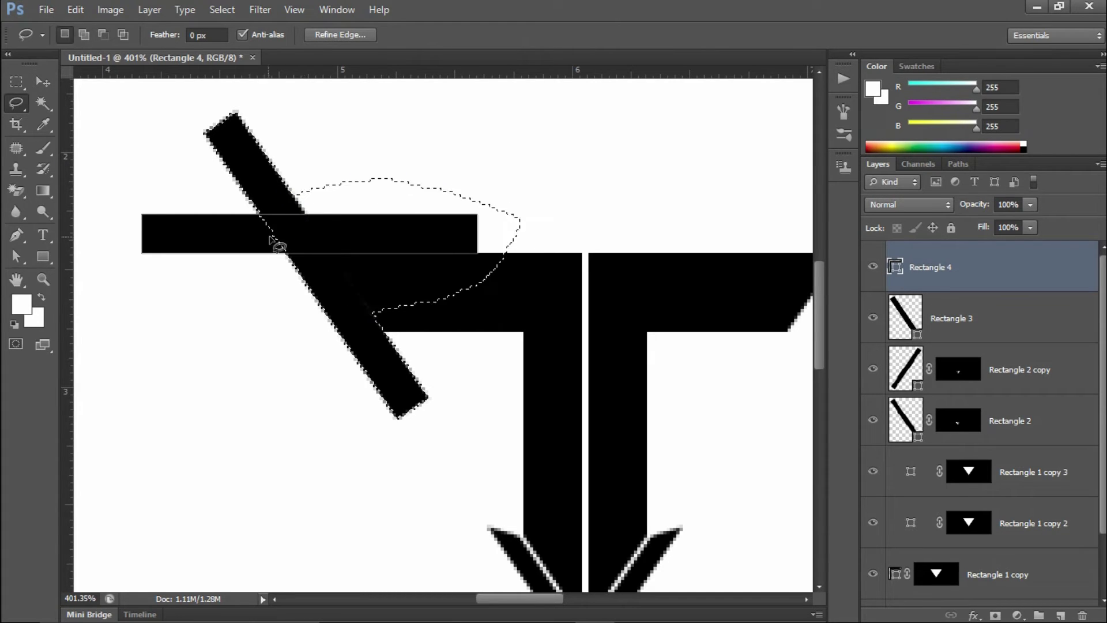
pyautogui.click(872, 318)
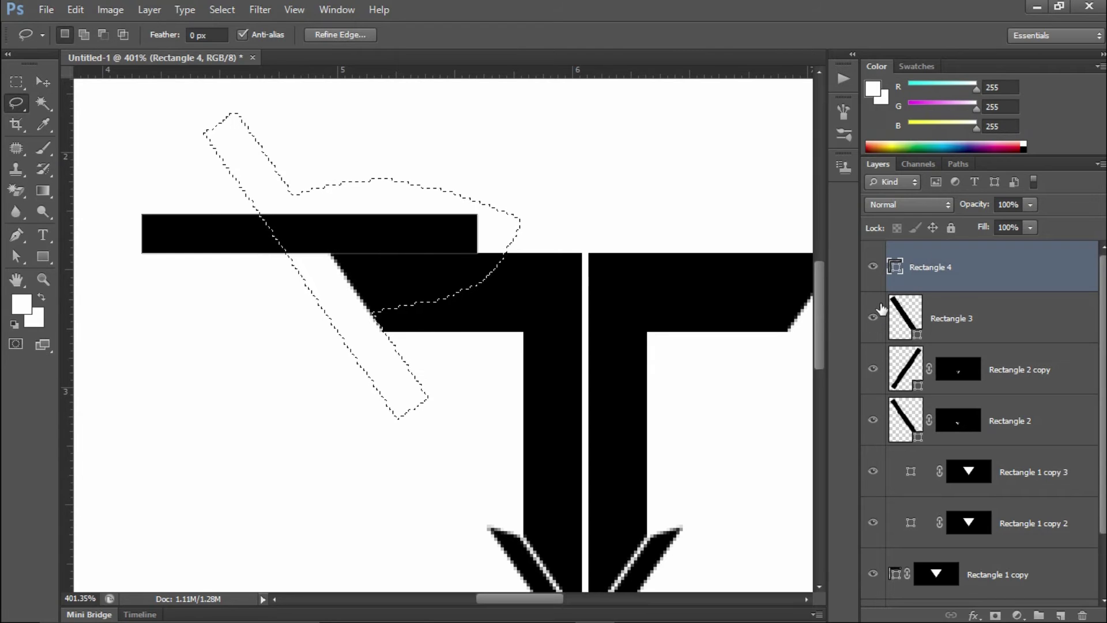
pyautogui.click(872, 318)
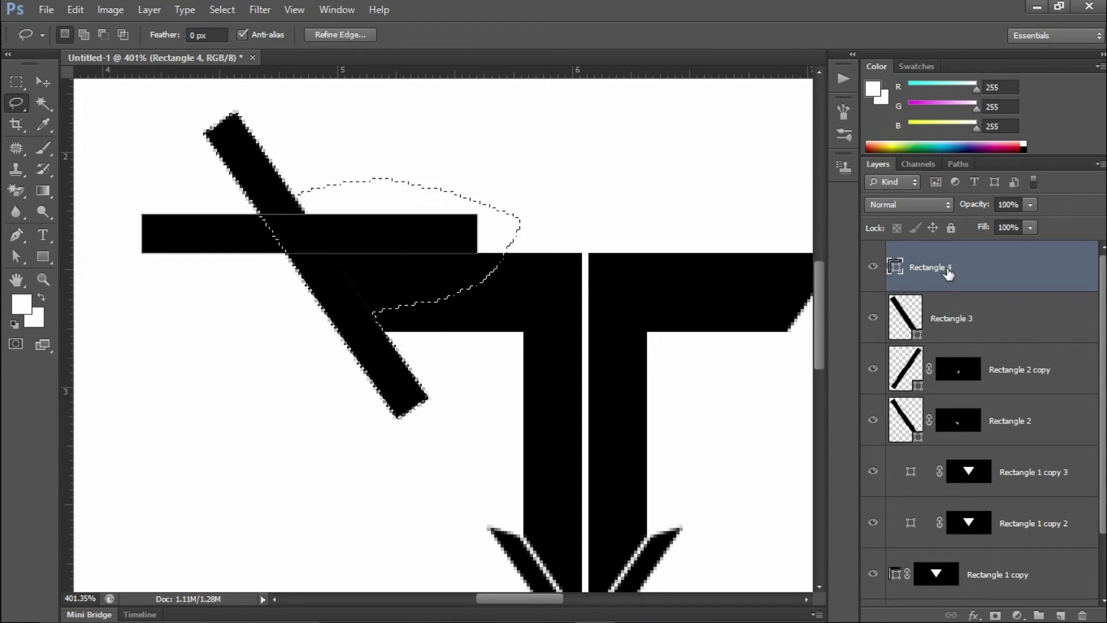
pyautogui.click(996, 616)
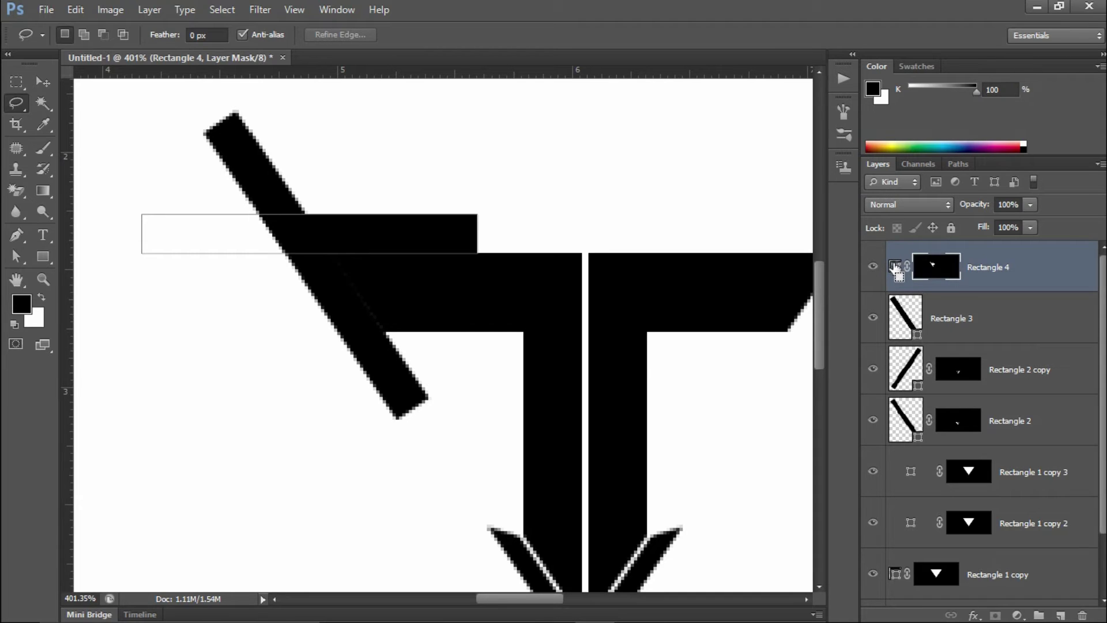
# Step: Load Rectangle 4's mask as a selection and lasso in the diagonal bar's lower part
pyautogui.keyDown('ctrl'); pyautogui.click(897, 270); pyautogui.keyUp('ctrl')
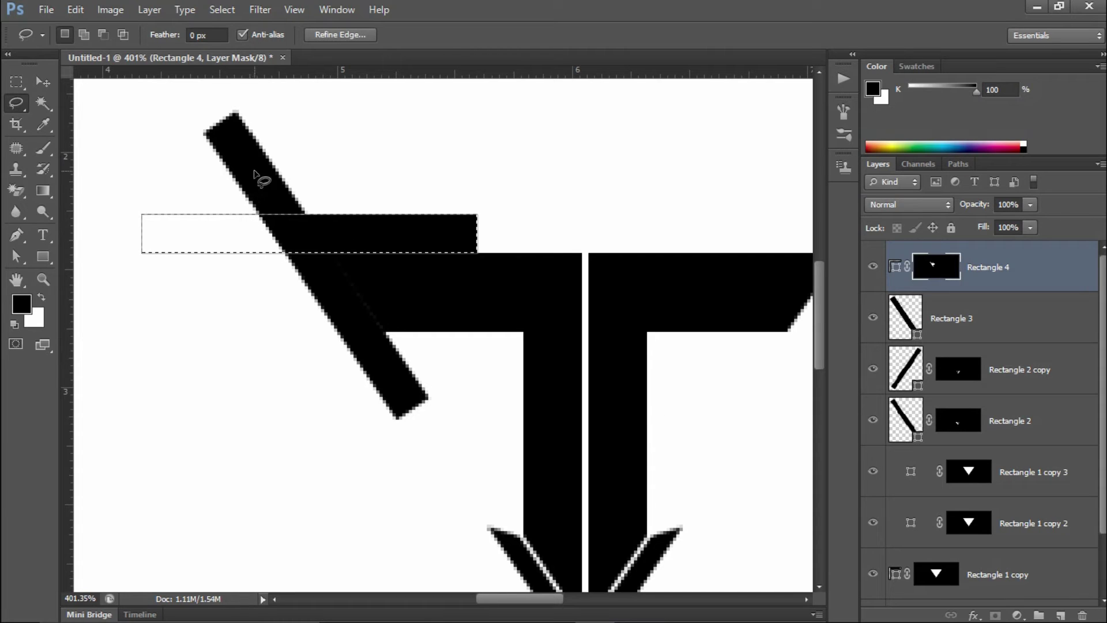
pyautogui.press('shift')
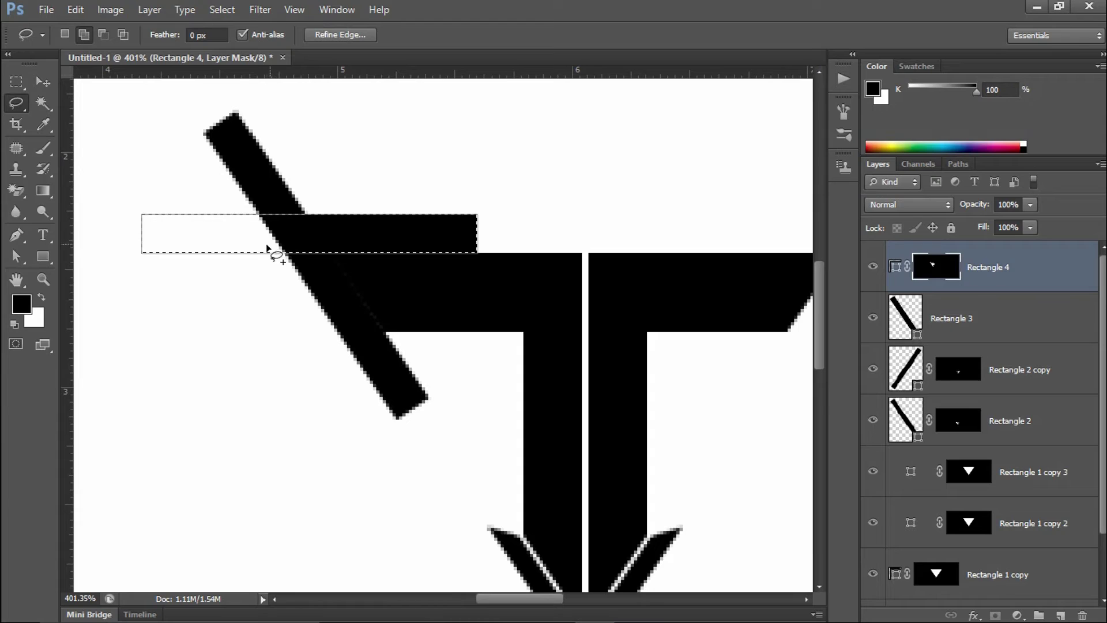
pyautogui.moveTo(263, 245)
pyautogui.mouseDown()
pyautogui.moveTo(416, 301)
pyautogui.moveTo(361, 248)
pyautogui.moveTo(312, 232)
pyautogui.moveTo(263, 248)
pyautogui.mouseUp()
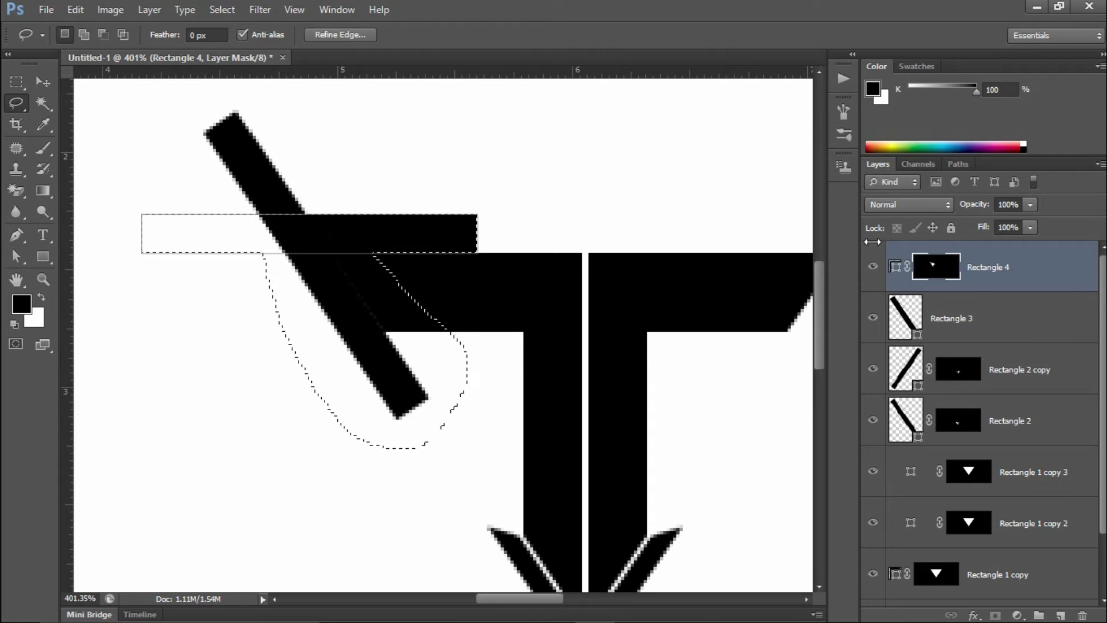
# Step: Add a layer mask to Rectangle 3 from the current selection
pyautogui.click(972, 324)
pyautogui.click(996, 616)
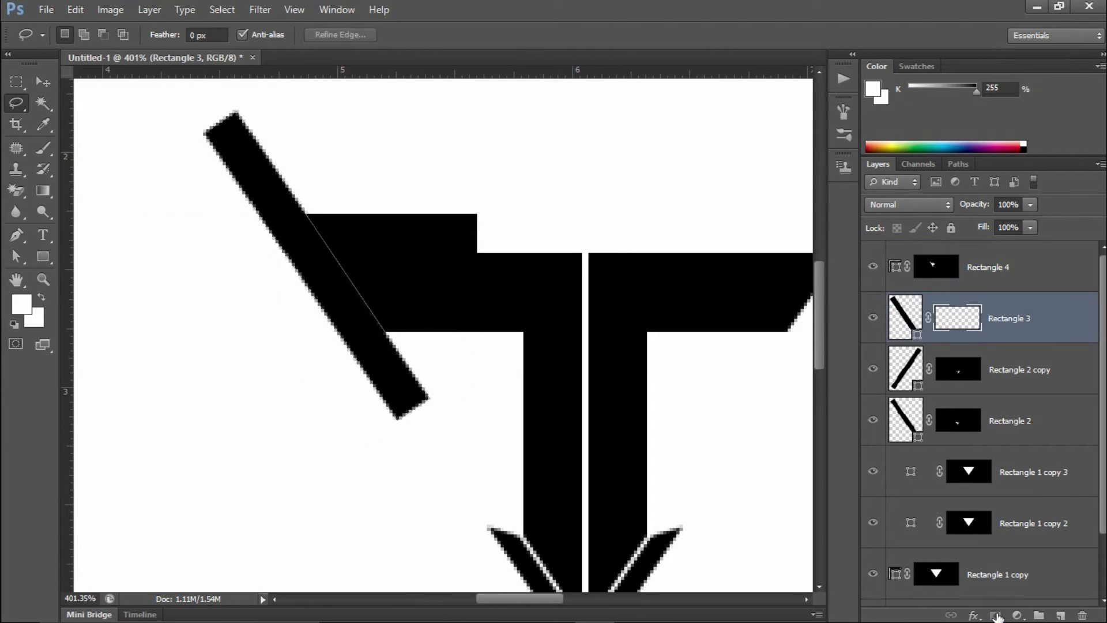
pyautogui.press('v')
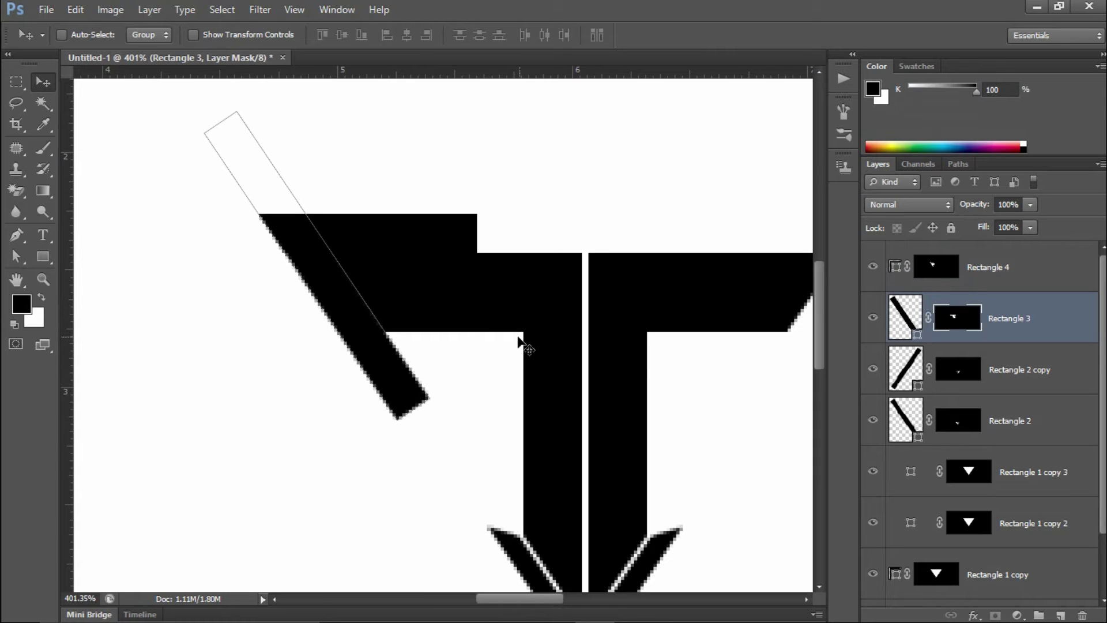
# Step: Zoom in and marquee the region below the top block's lower edge
pyautogui.click(16, 81)
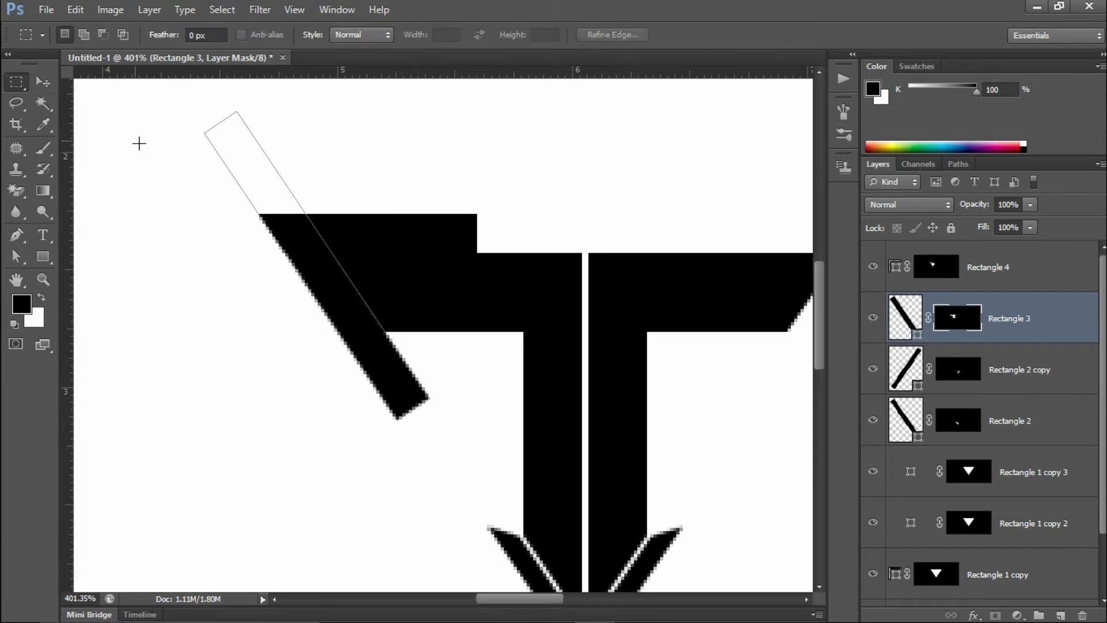
pyautogui.moveTo(450, 334)
pyautogui.mouseDown()
pyautogui.moveTo(518, 388)
pyautogui.moveTo(638, 375)
pyautogui.mouseUp()
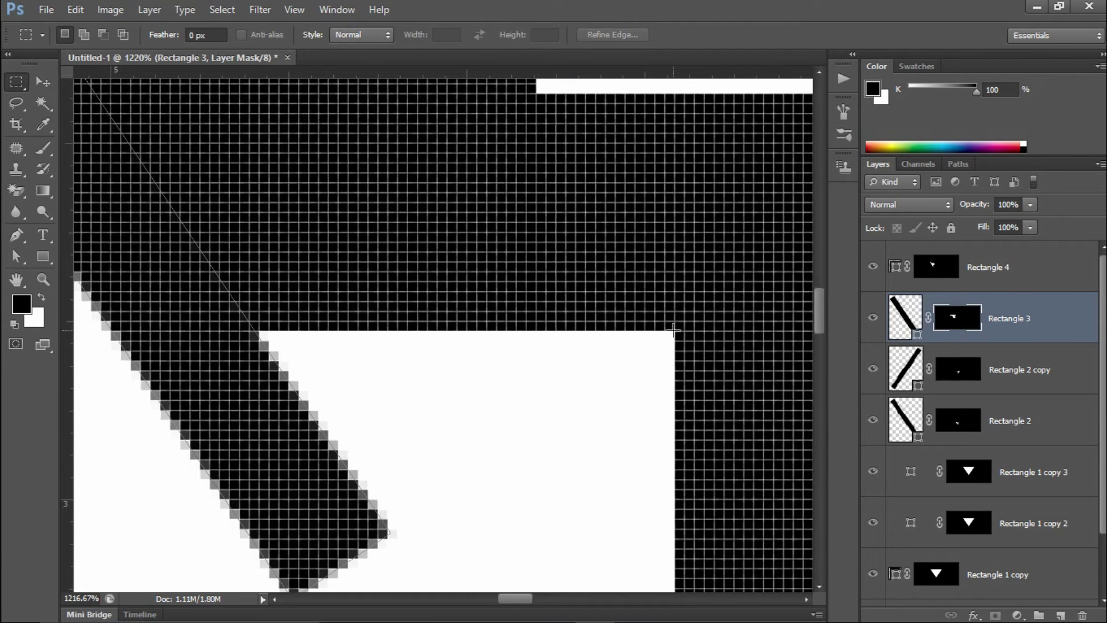
pyautogui.moveTo(674, 331); pyautogui.dragTo(61, 579)
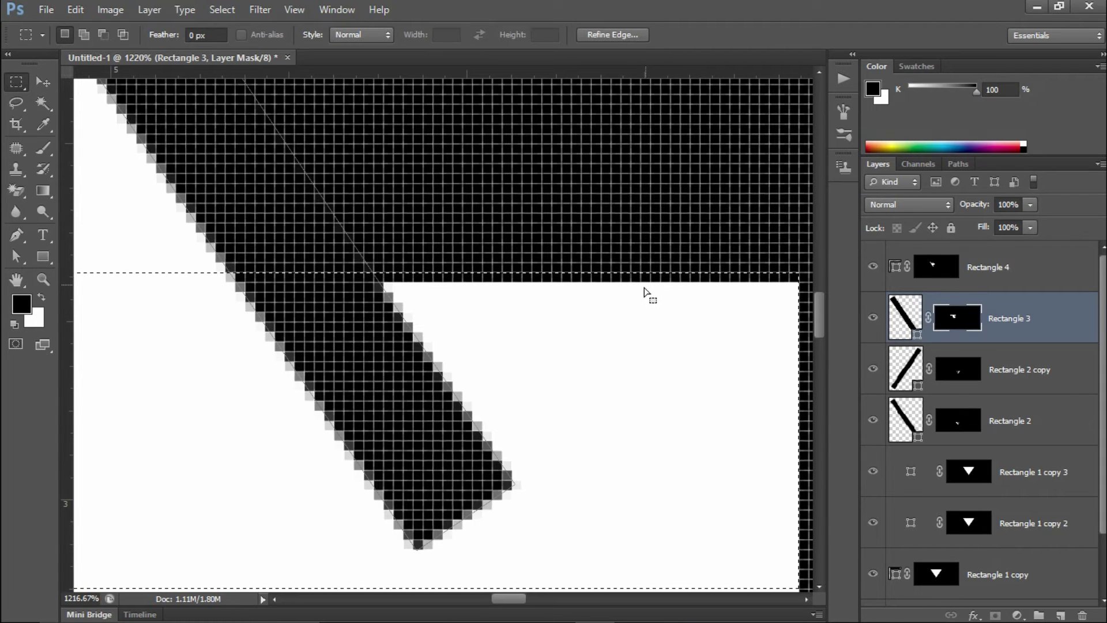
# Step: Transform the marquee so its top aligns with the top block's bottom edge
pyautogui.rightClick(645, 292)
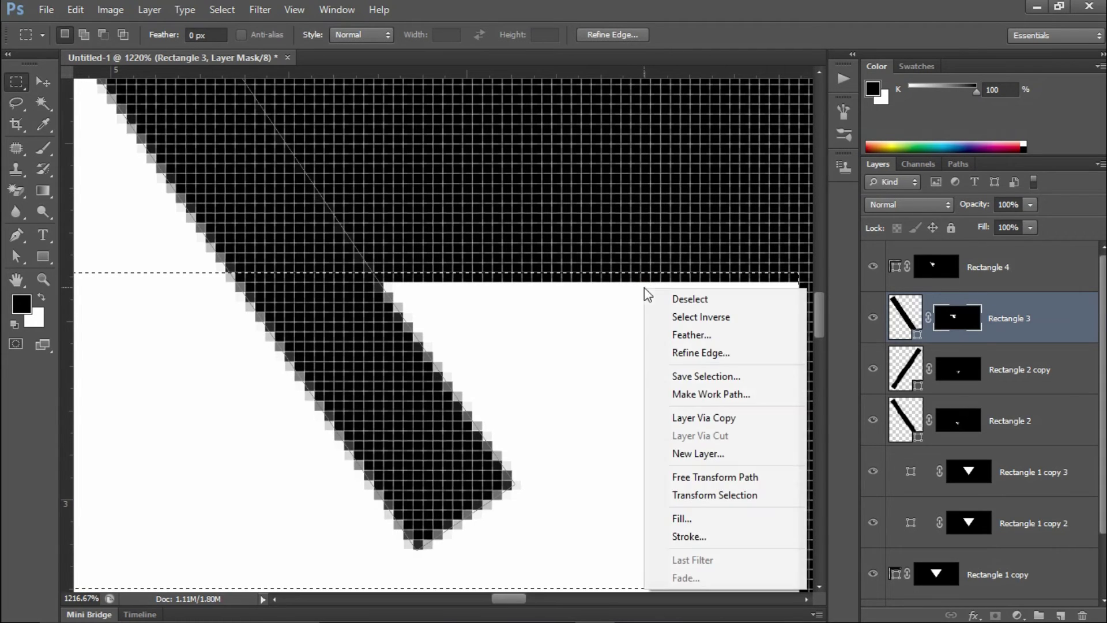
pyautogui.click(692, 495)
pyautogui.moveTo(425, 273); pyautogui.dragTo(426, 283)
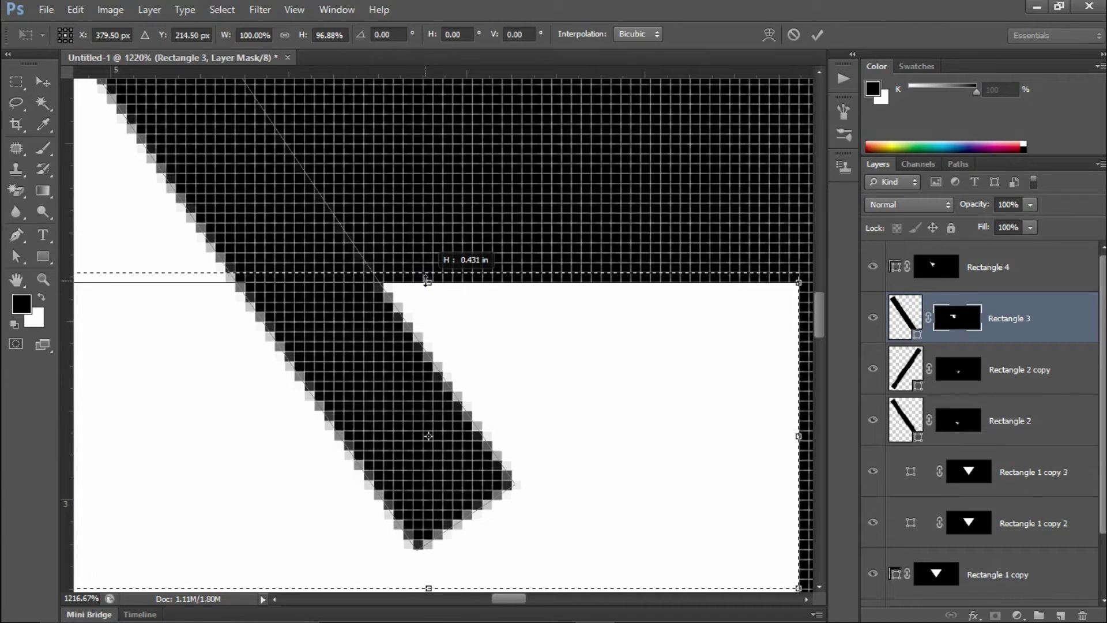
pyautogui.click(827, 42)
# Step: Brush black on Rectangle 3's mask to hide the bar below the top block
pyautogui.hotkey('ctrl', '-')
pyautogui.hotkey('ctrl', '-')
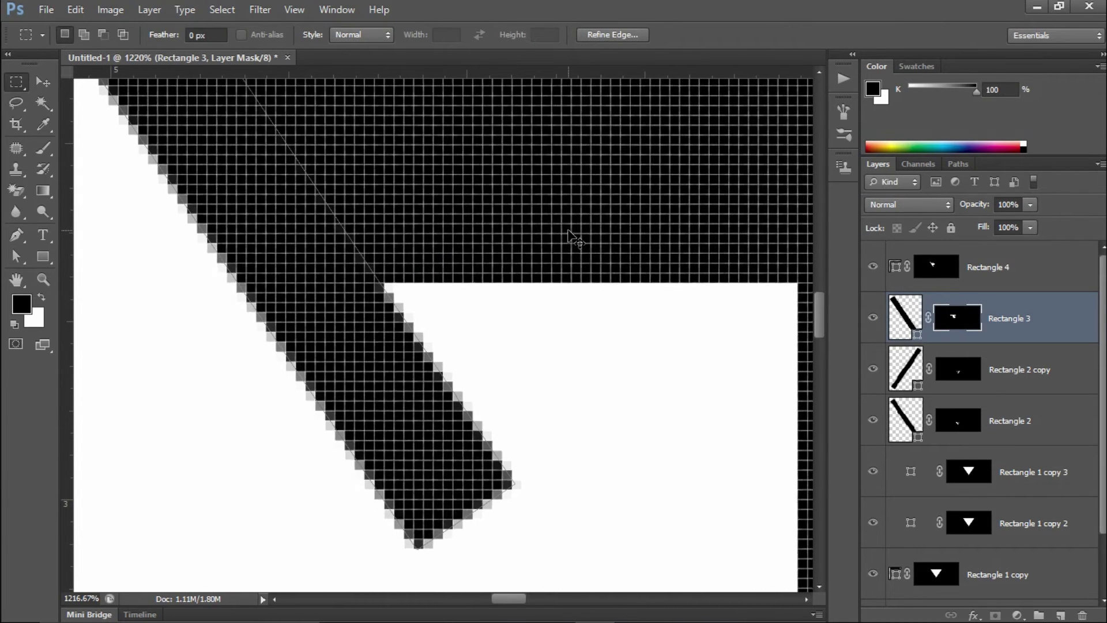
pyautogui.hotkey('ctrl', '-')
pyautogui.hotkey('ctrl', '-')
pyautogui.hotkey('ctrl', '-')
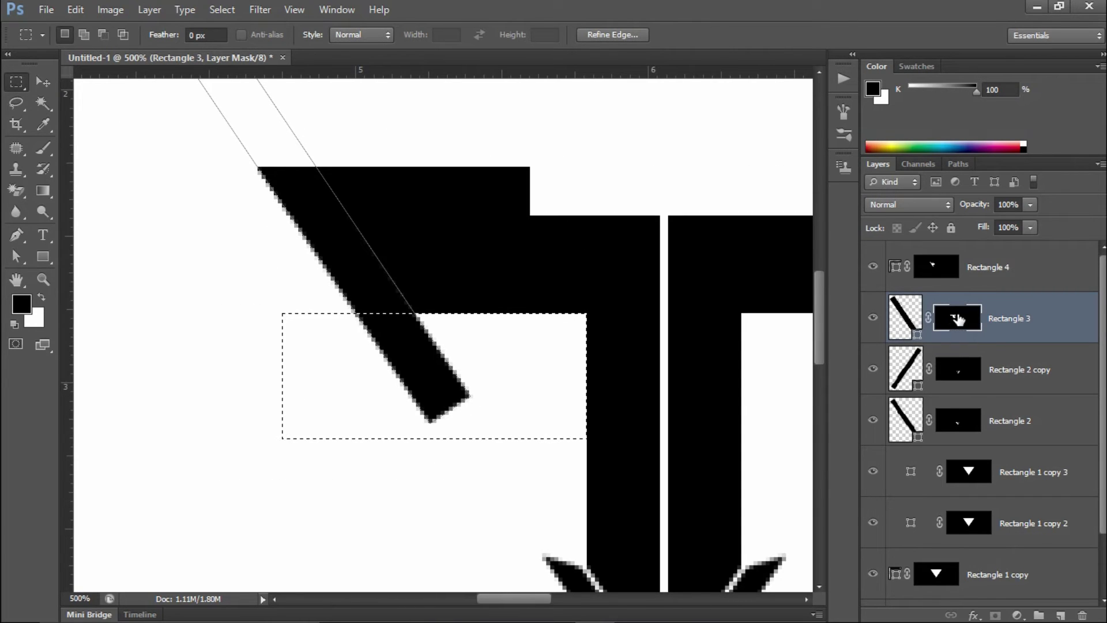
pyautogui.press('b')
pyautogui.moveTo(412, 325)
pyautogui.mouseDown()
pyautogui.moveTo(415, 388)
pyautogui.moveTo(312, 328)
pyautogui.mouseUp()
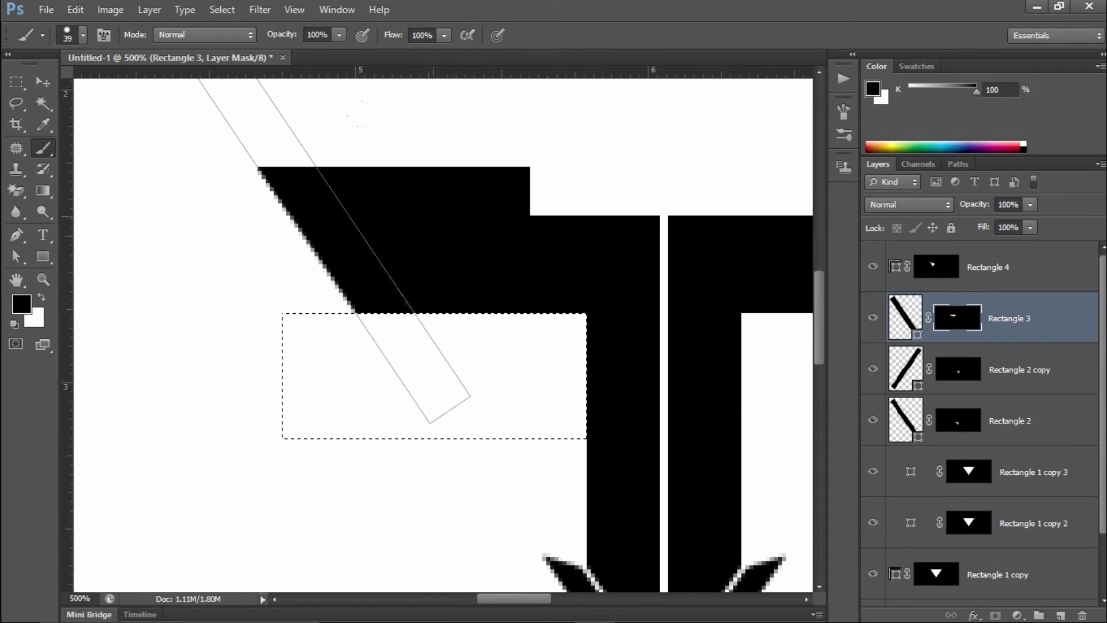
pyautogui.press('v')
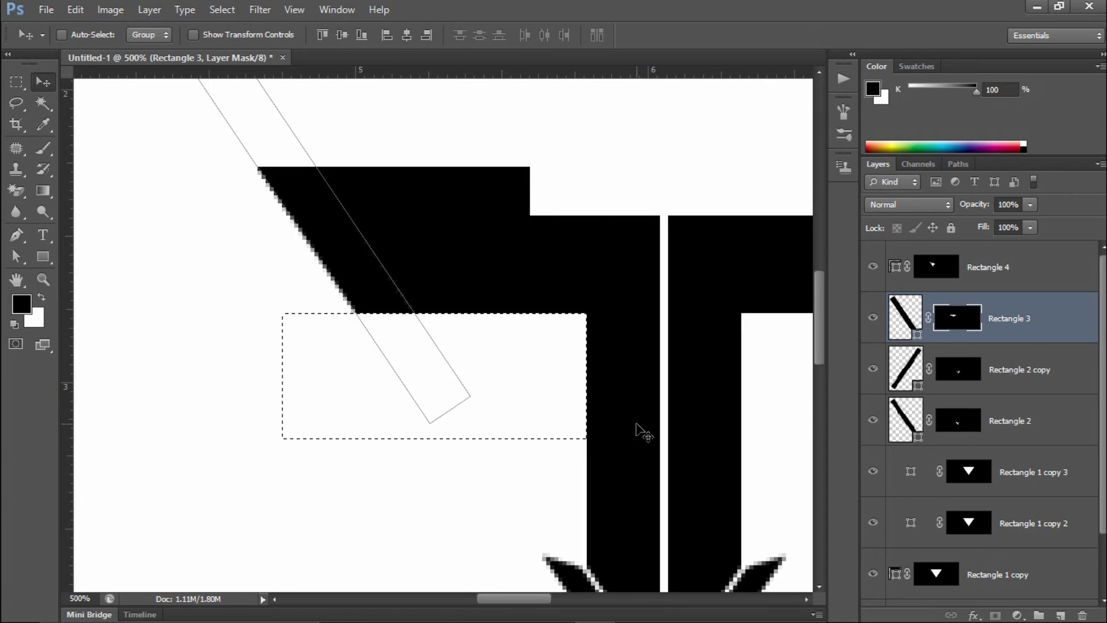
# Step: Drag Rectangle 4's top-right anchor left with Direct Selection to slant its right end
pyautogui.hotkey('ctrl', 'd')
pyautogui.click(922, 288)
pyautogui.click(873, 266)
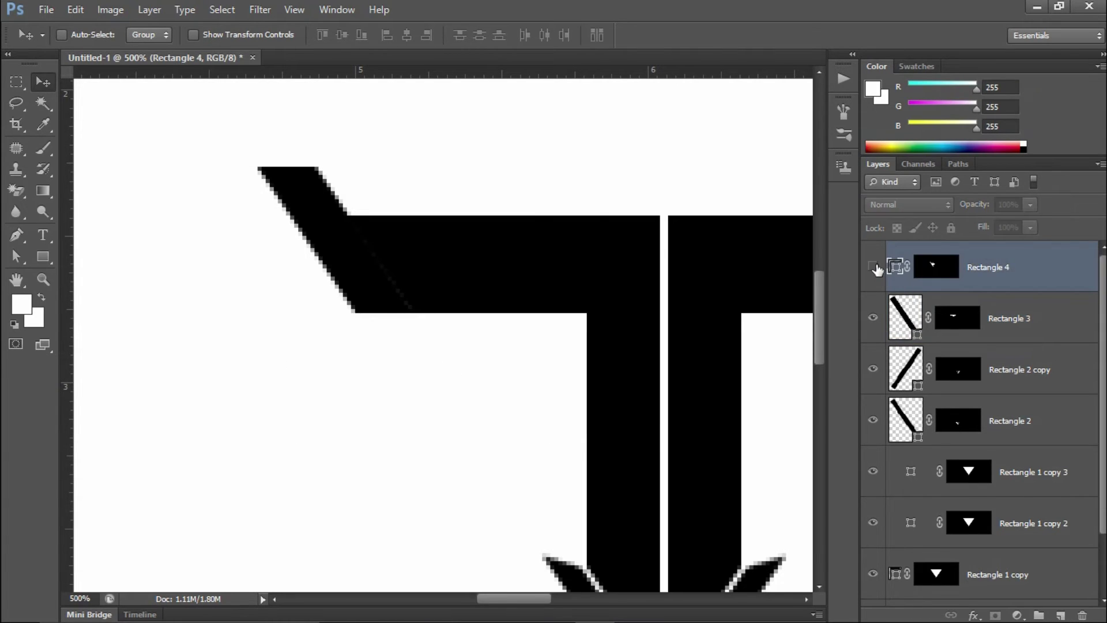
pyautogui.click(874, 318)
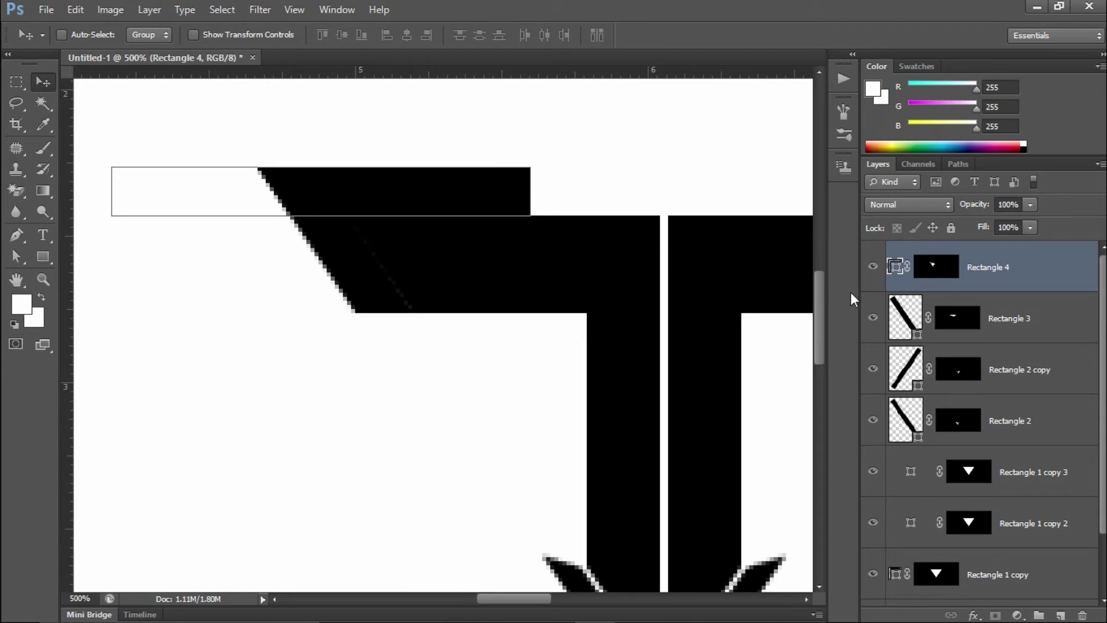
pyautogui.click(873, 267)
pyautogui.click(15, 256)
pyautogui.click(85, 269)
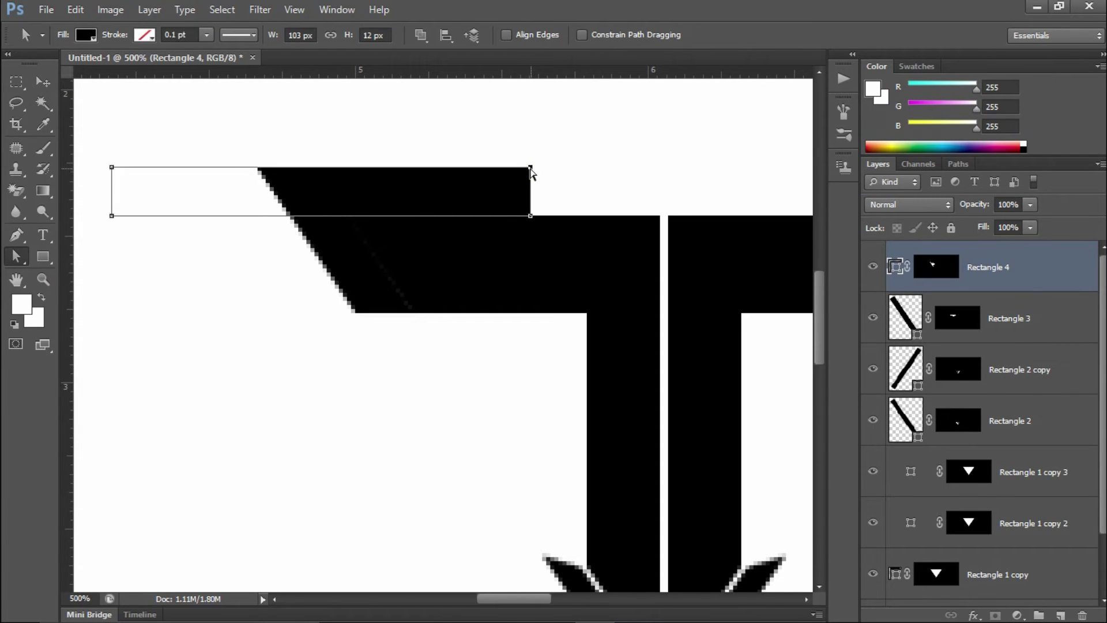
pyautogui.moveTo(530, 167); pyautogui.dragTo(495, 172)
pyautogui.moveTo(493, 171); pyautogui.dragTo(494, 169)
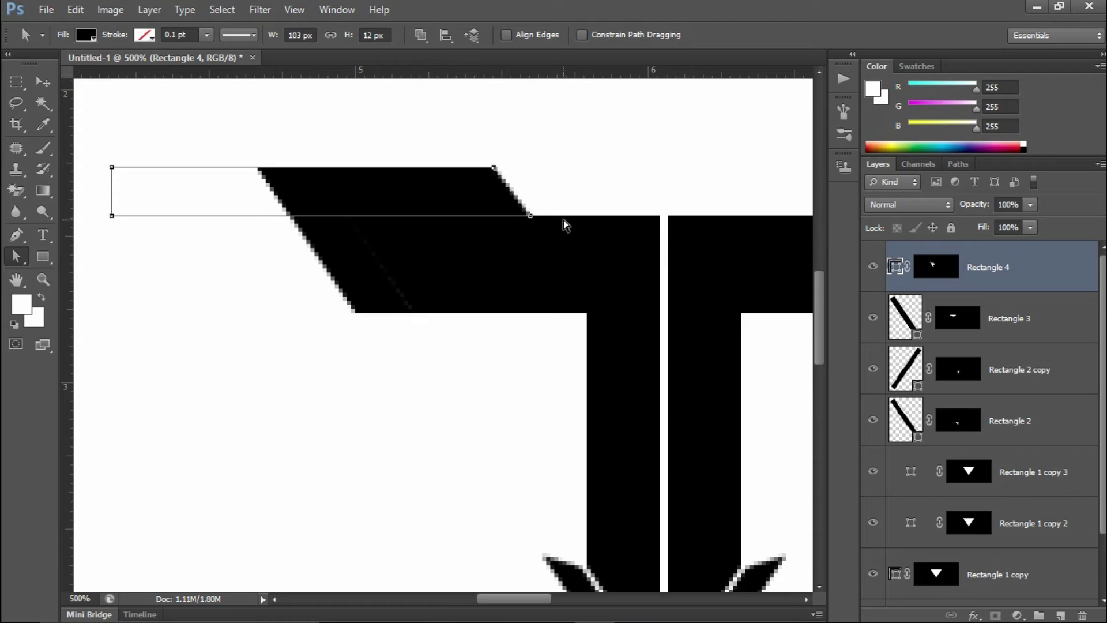
pyautogui.press('v')
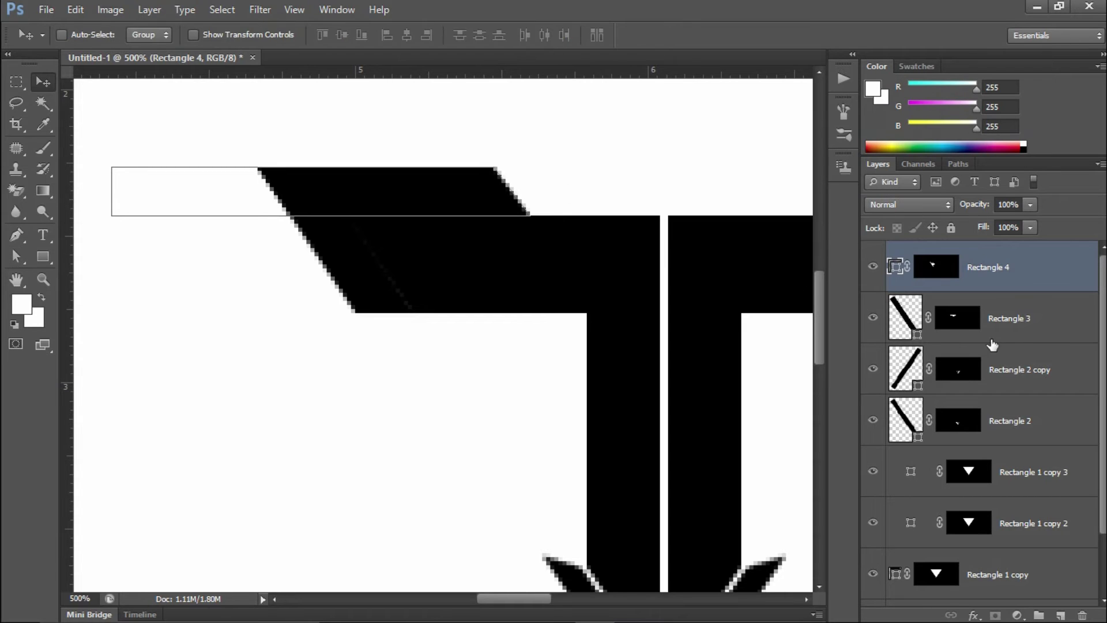
# Step: Select Rectangles 3 and 4 and arrow-nudge them up-left to leave a thin gap
pyautogui.keyDown('shift'); pyautogui.click(1012, 322); pyautogui.keyUp('shift')
pyautogui.moveTo(337, 250); pyautogui.dragTo(323, 249)
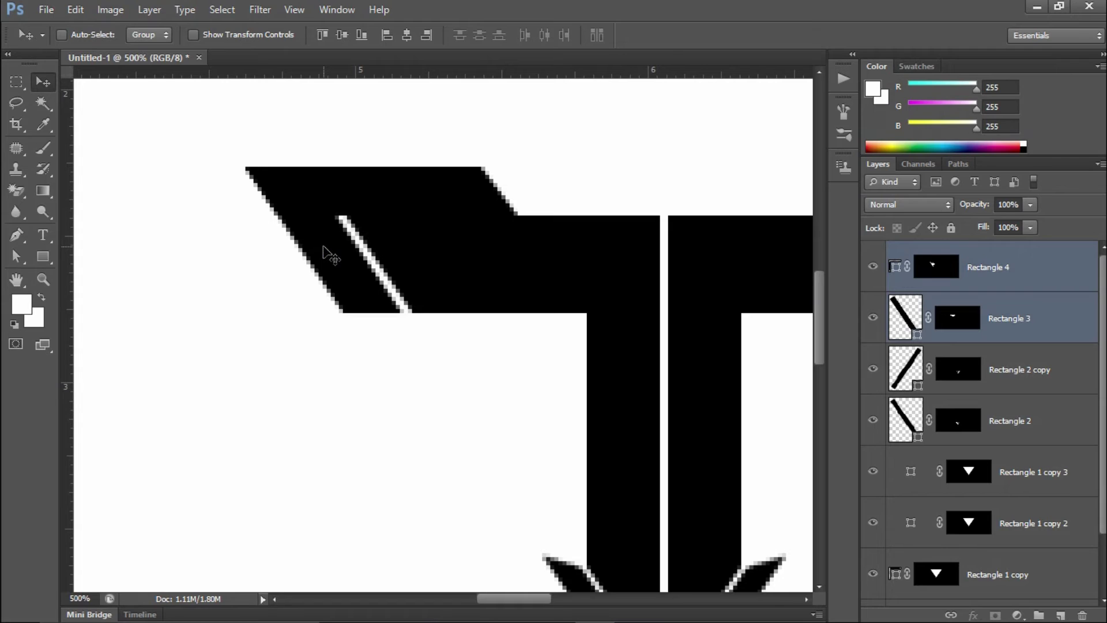
pyautogui.hotkey('ctrl', 'z')
pyautogui.press('Left')
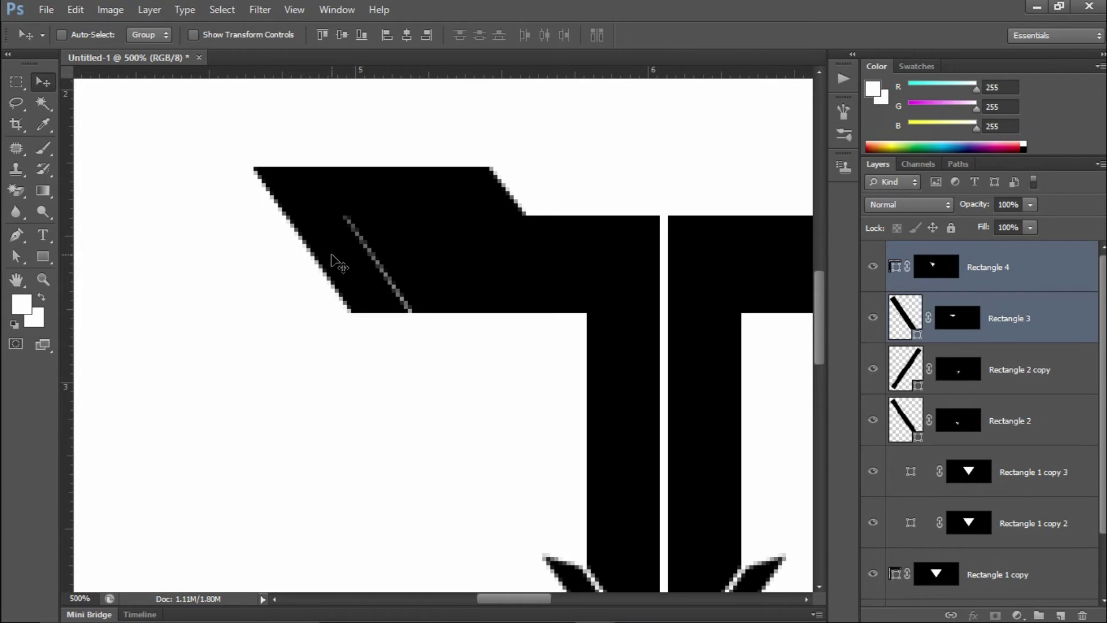
pyautogui.press('Left')
pyautogui.press('Left')
pyautogui.press('Left')
pyautogui.press('Left')
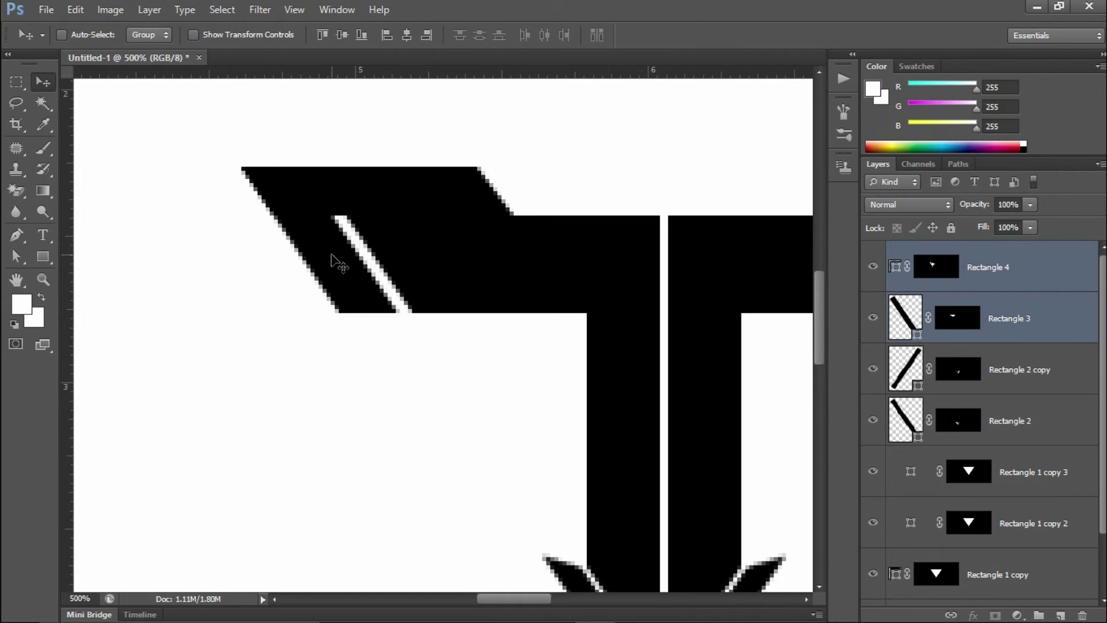
pyautogui.press('Up')
pyautogui.press('Up')
pyautogui.press('Up')
pyautogui.press('Left')
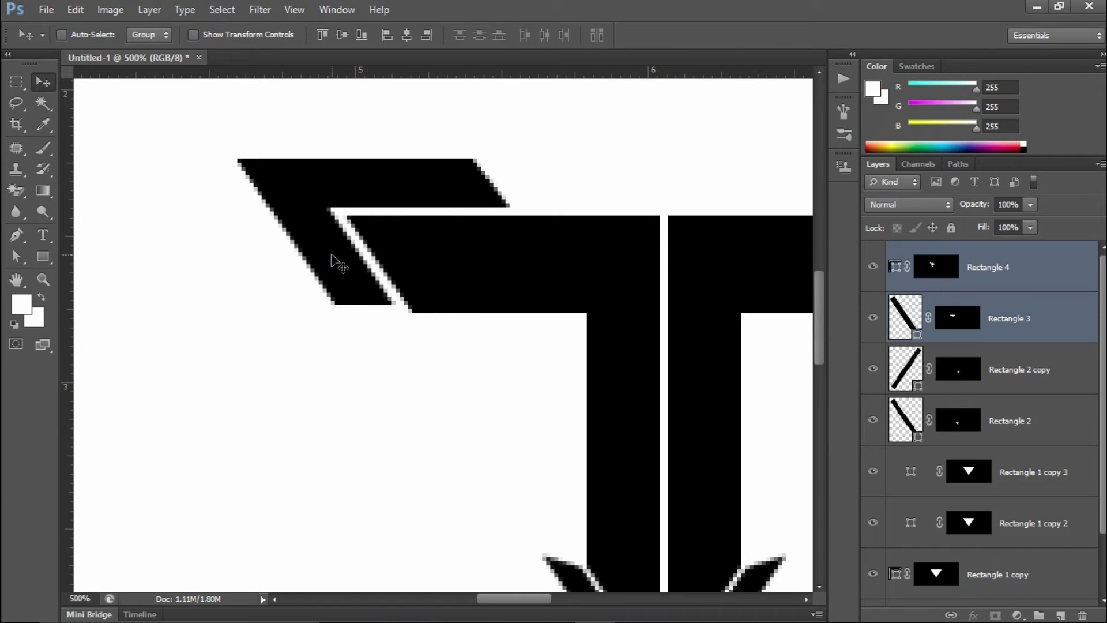
pyautogui.press('Down')
pyautogui.press('Right')
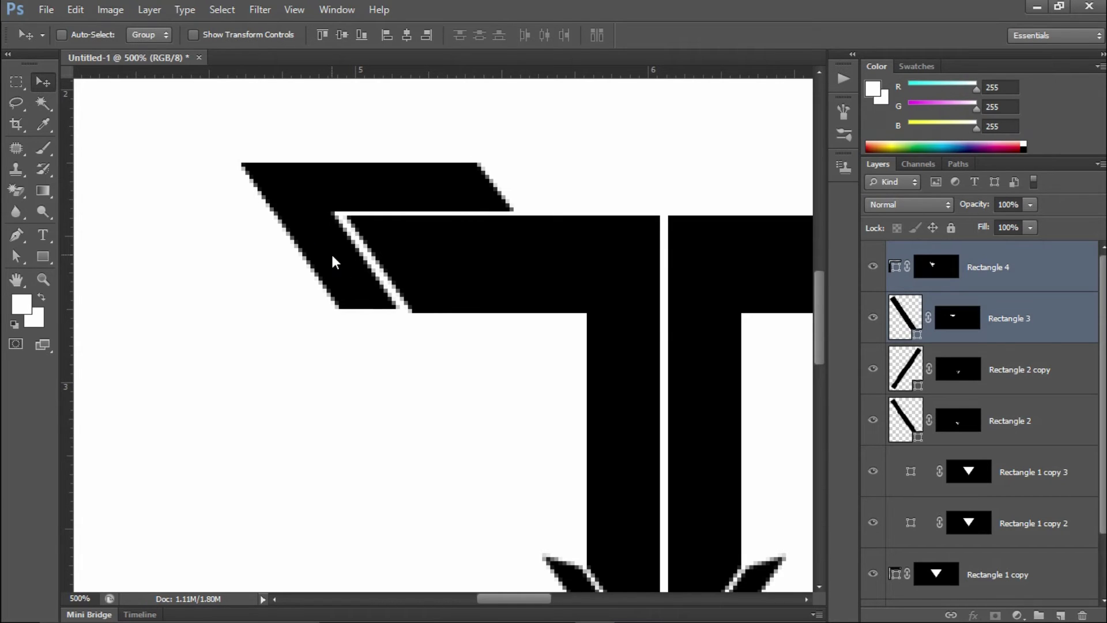
pyautogui.press('Up')
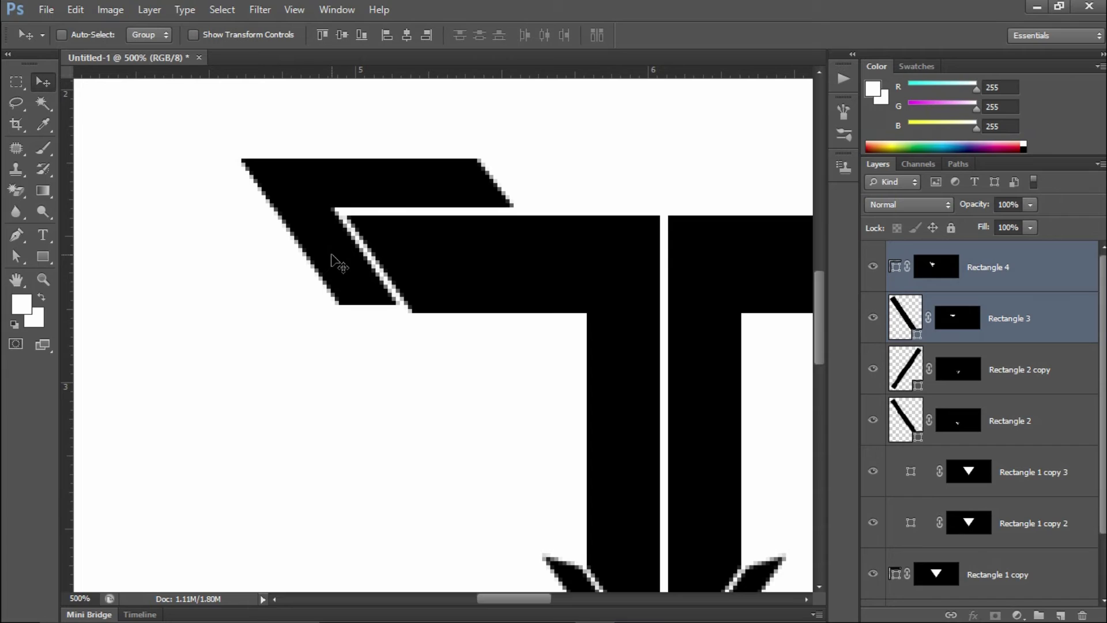
pyautogui.press('Down')
pyautogui.press('Down')
pyautogui.press('Right')
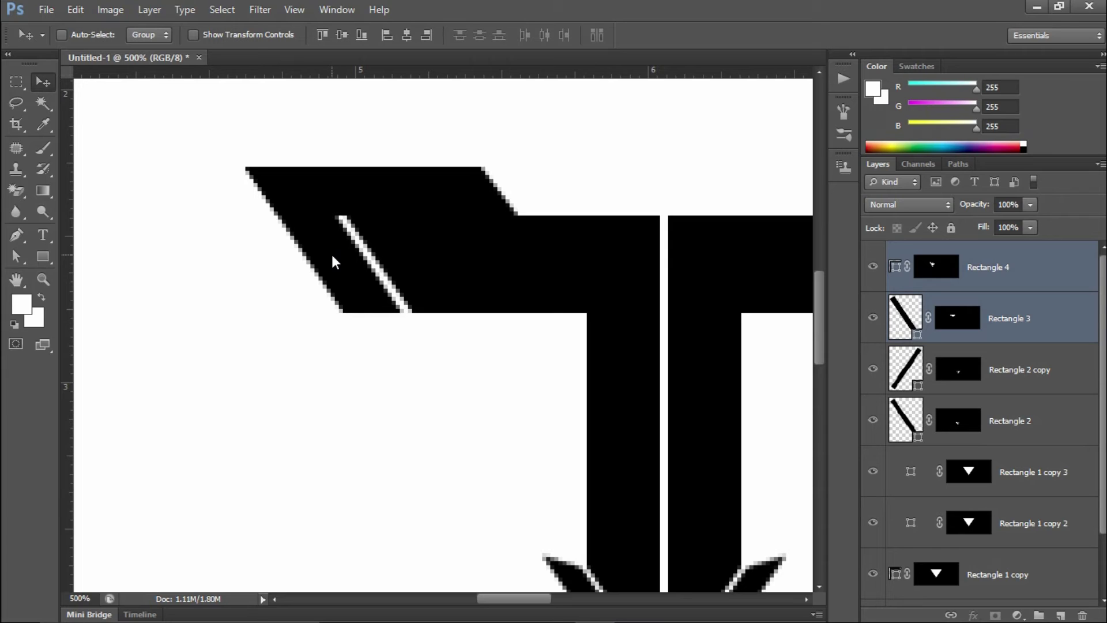
pyautogui.press('Up')
pyautogui.press('Left')
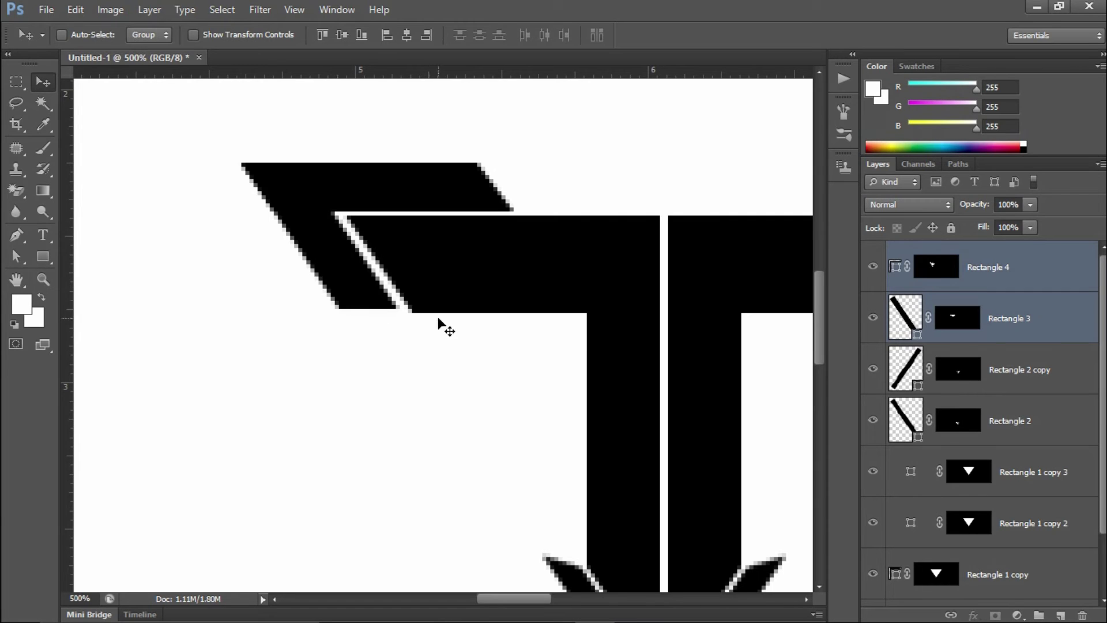
# Step: Select Rectangle 3 and marquee the area below the slanted top-left piece
pyautogui.click(873, 318)
pyautogui.click(959, 319)
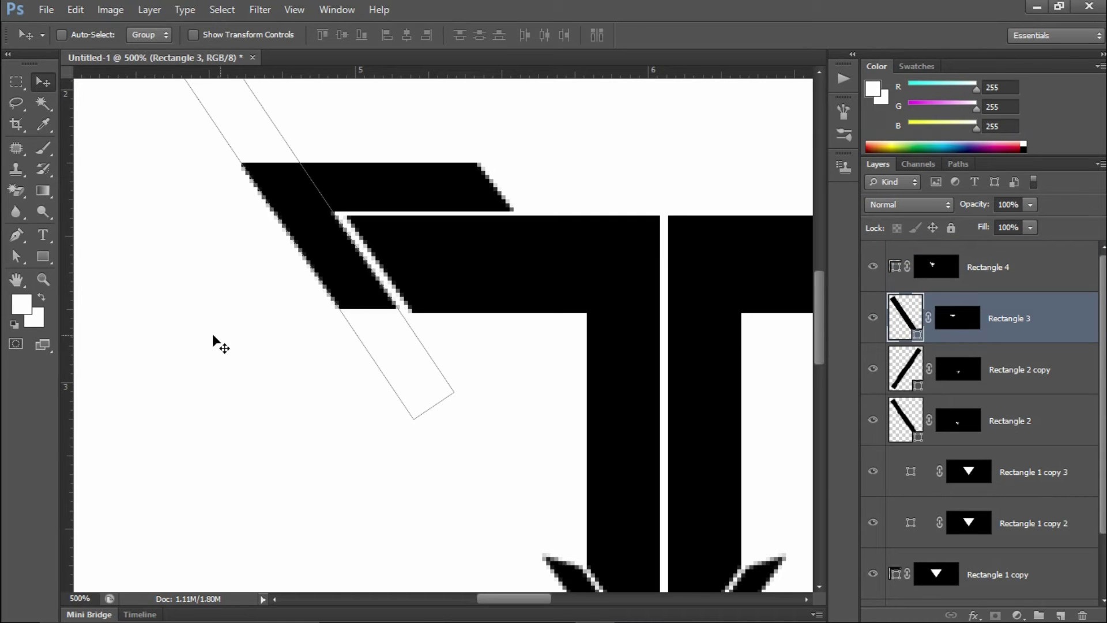
pyautogui.click(19, 84)
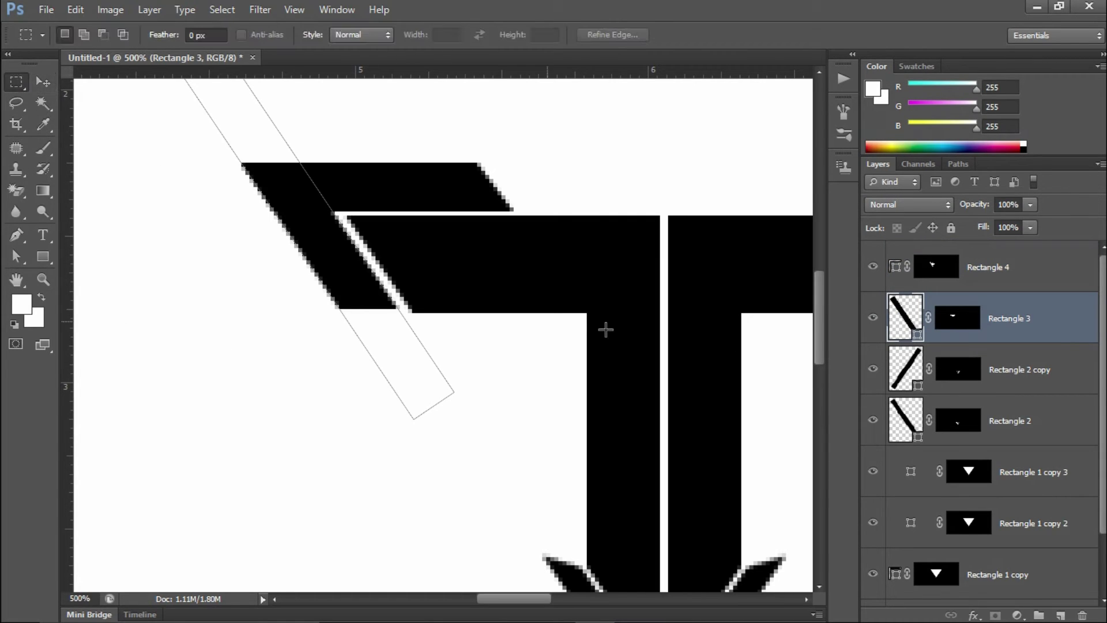
pyautogui.moveTo(586, 313); pyautogui.dragTo(257, 428)
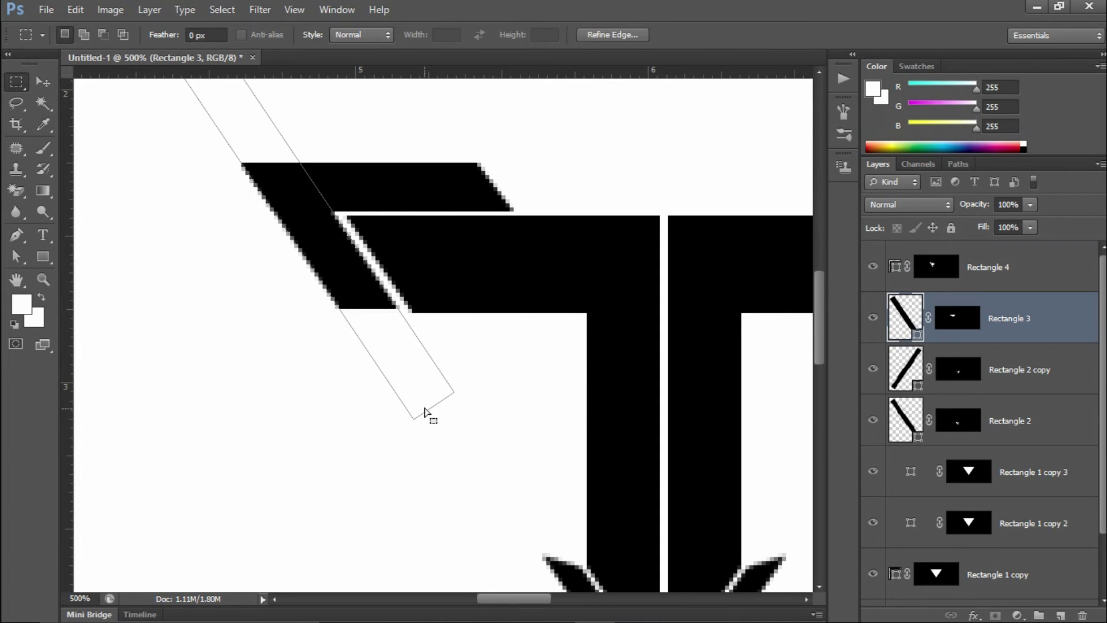
pyautogui.moveTo(411, 307); pyautogui.dragTo(509, 398)
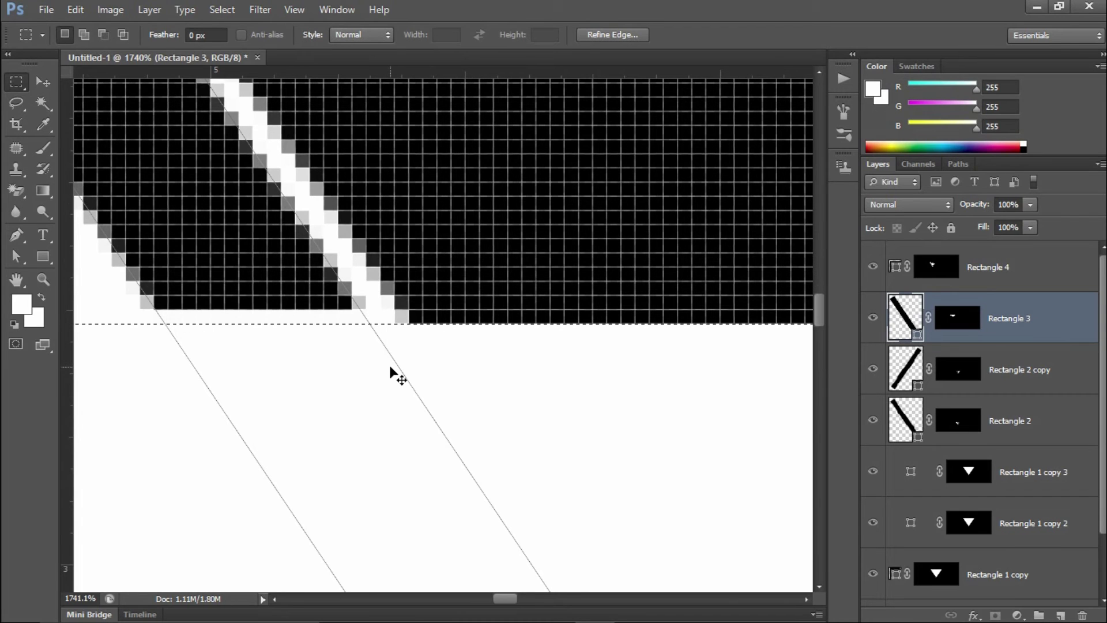
pyautogui.hotkey('ctrl', '0')
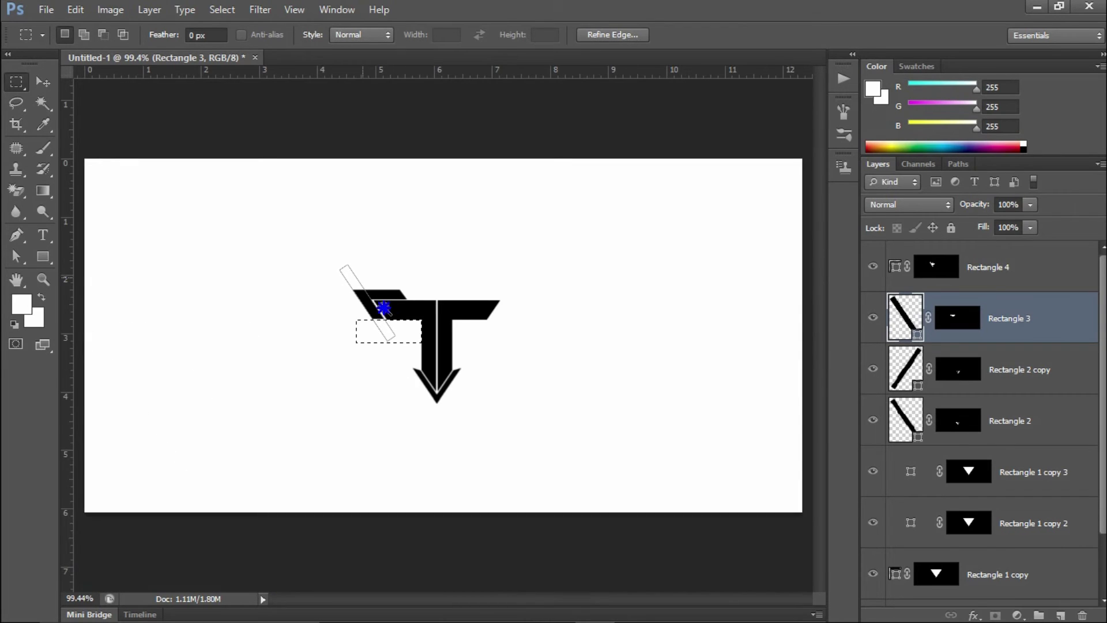
pyautogui.moveTo(376, 304); pyautogui.dragTo(420, 353)
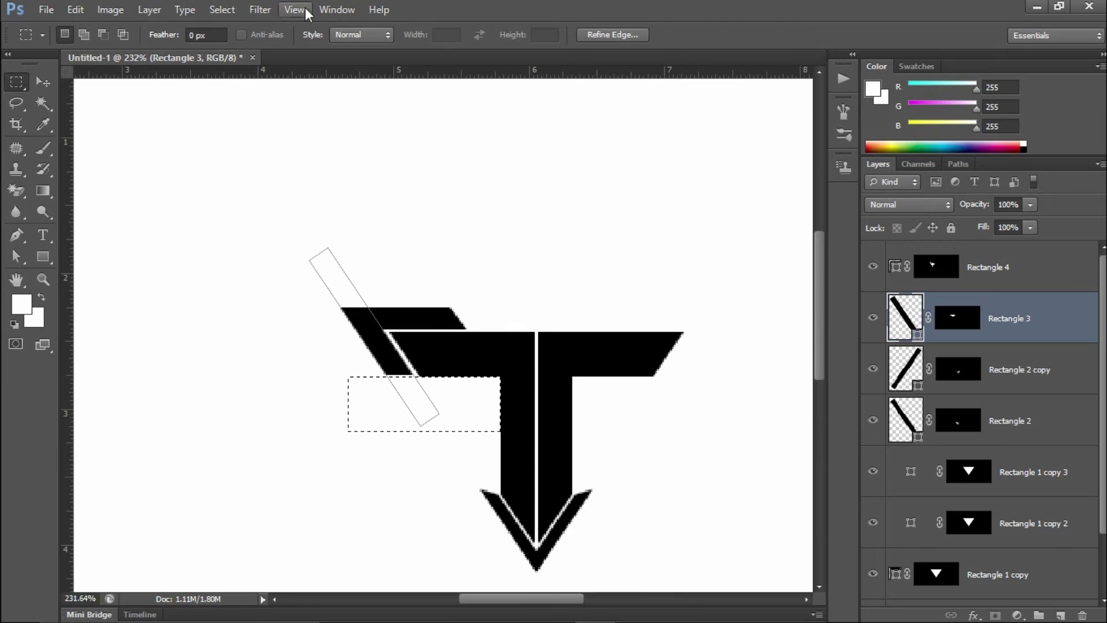
pyautogui.click(222, 10)
pyautogui.click(248, 74)
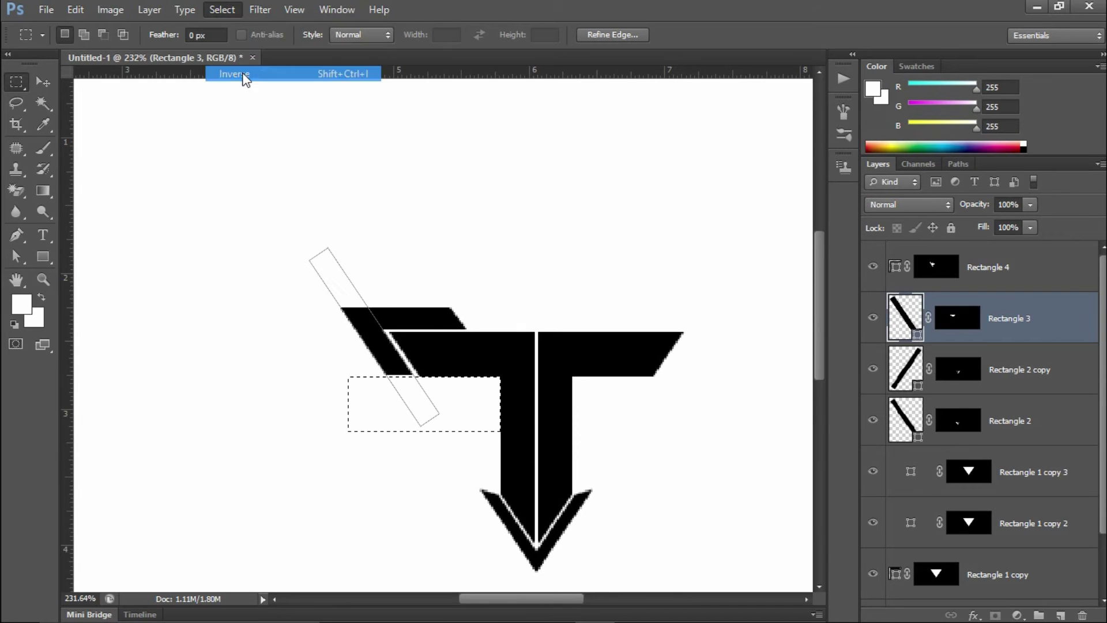
# Step: Brush white on Rectangle 3's mask along the piece's lower edge, then deselect
pyautogui.moveTo(404, 407); pyautogui.dragTo(410, 413)
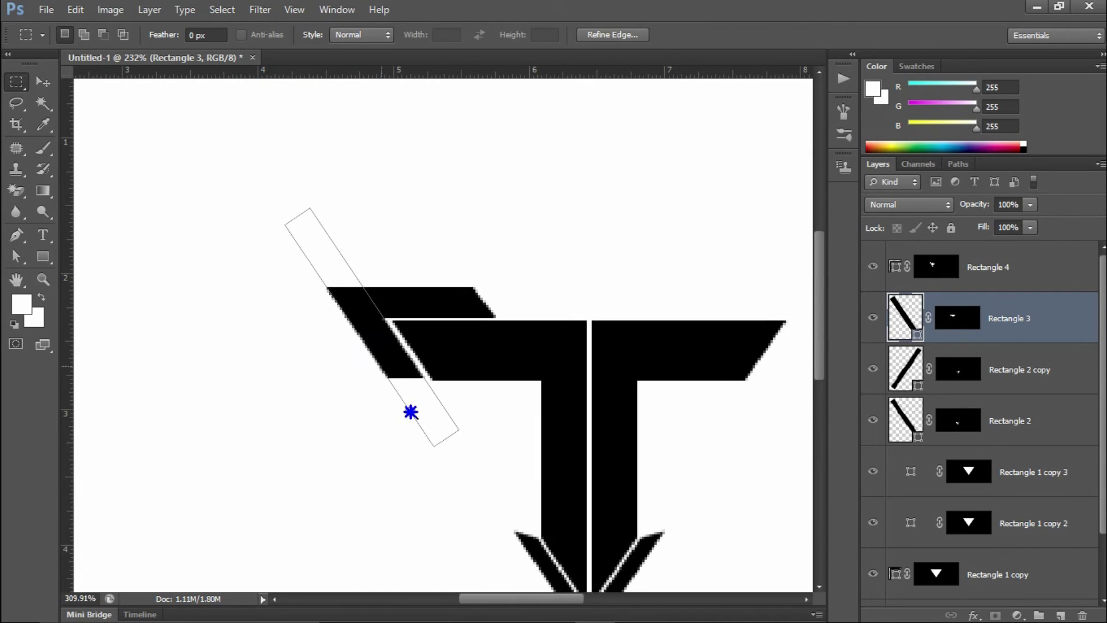
pyautogui.press('b')
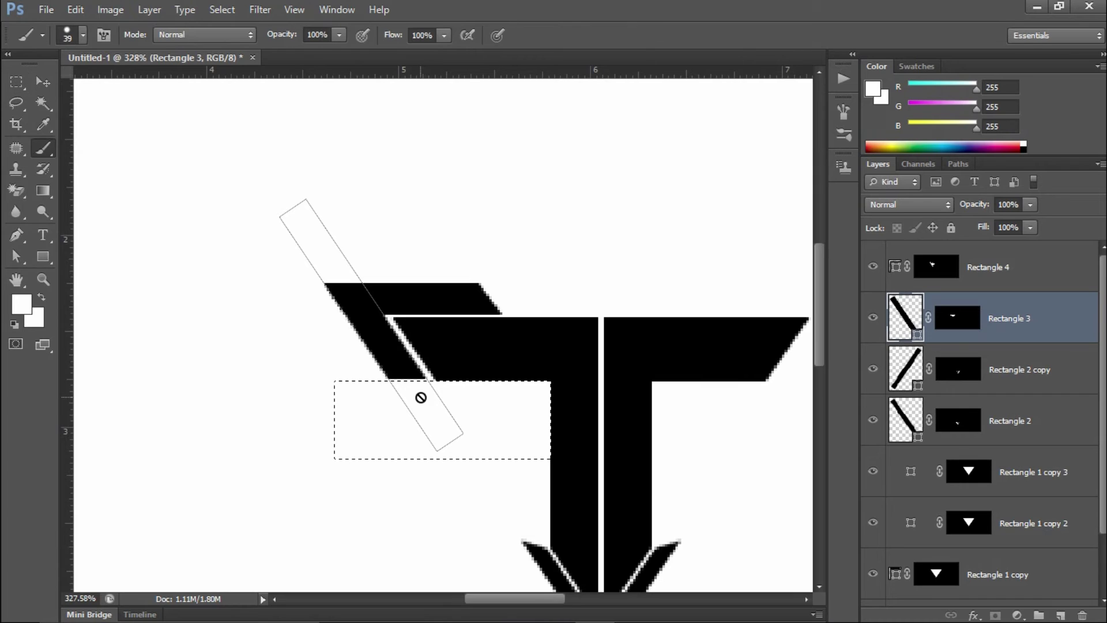
pyautogui.click(960, 323)
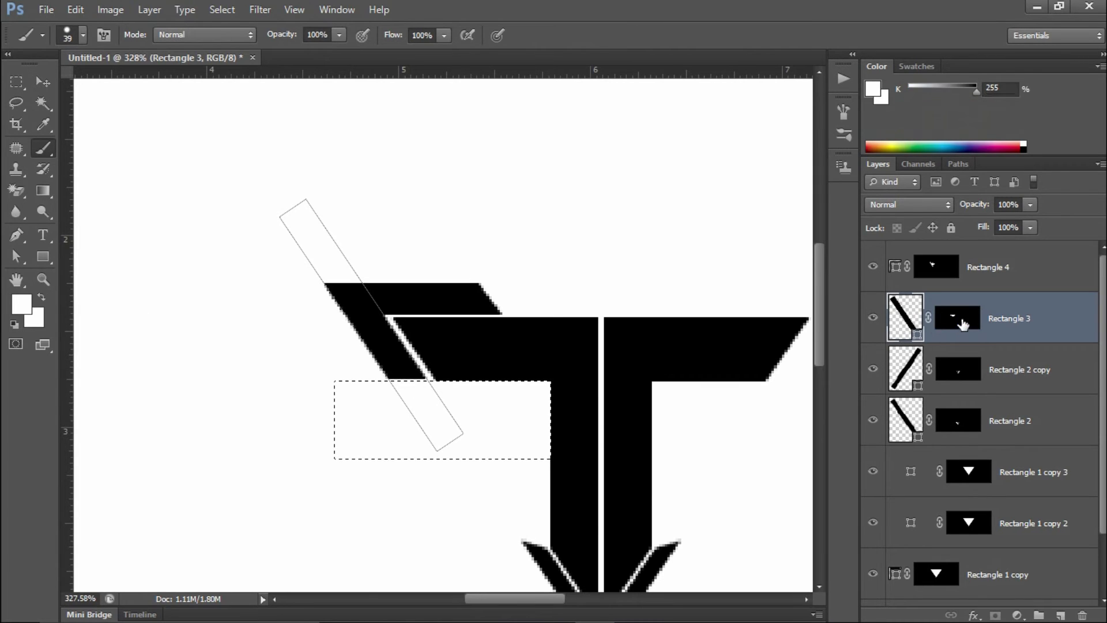
pyautogui.press('d')
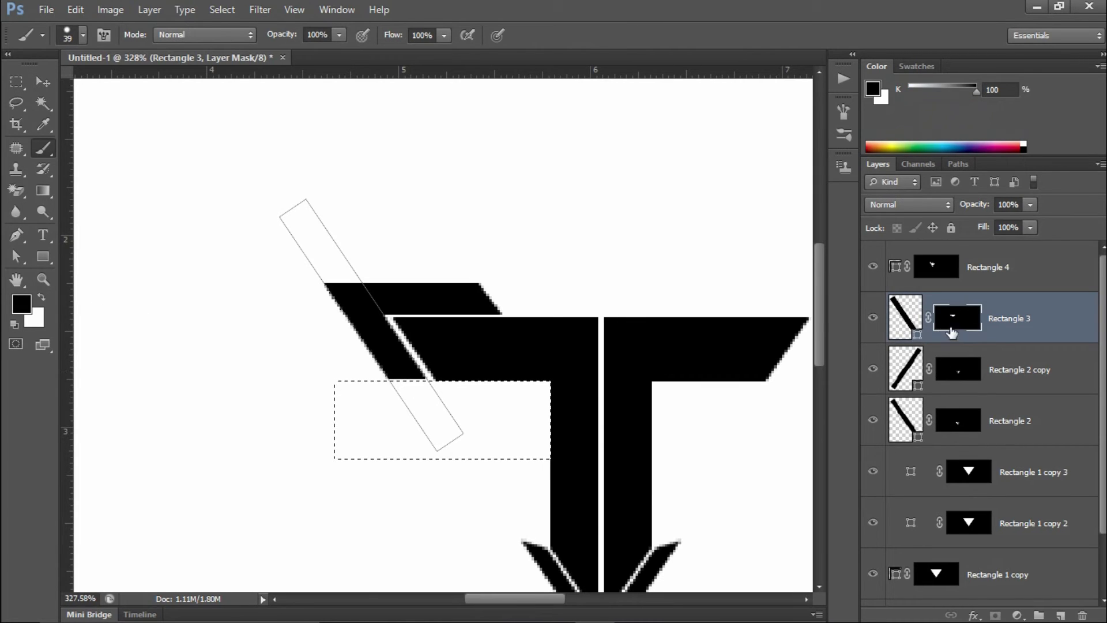
pyautogui.scroll(3, 391, 369)
pyautogui.scroll(-1, 433, 406)
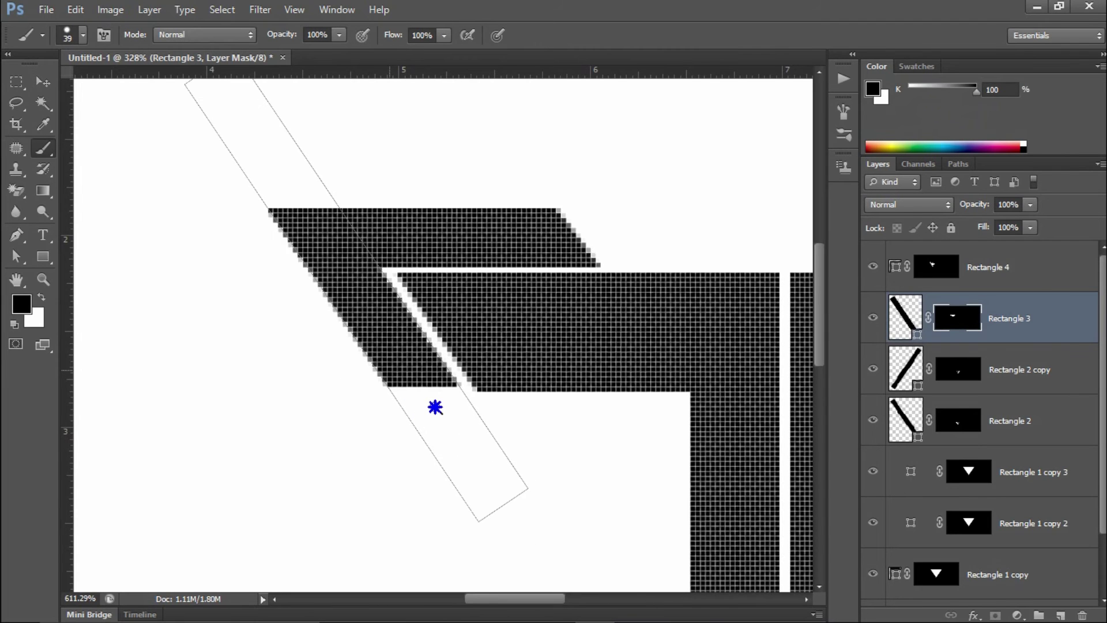
pyautogui.scroll(-1, 426, 406)
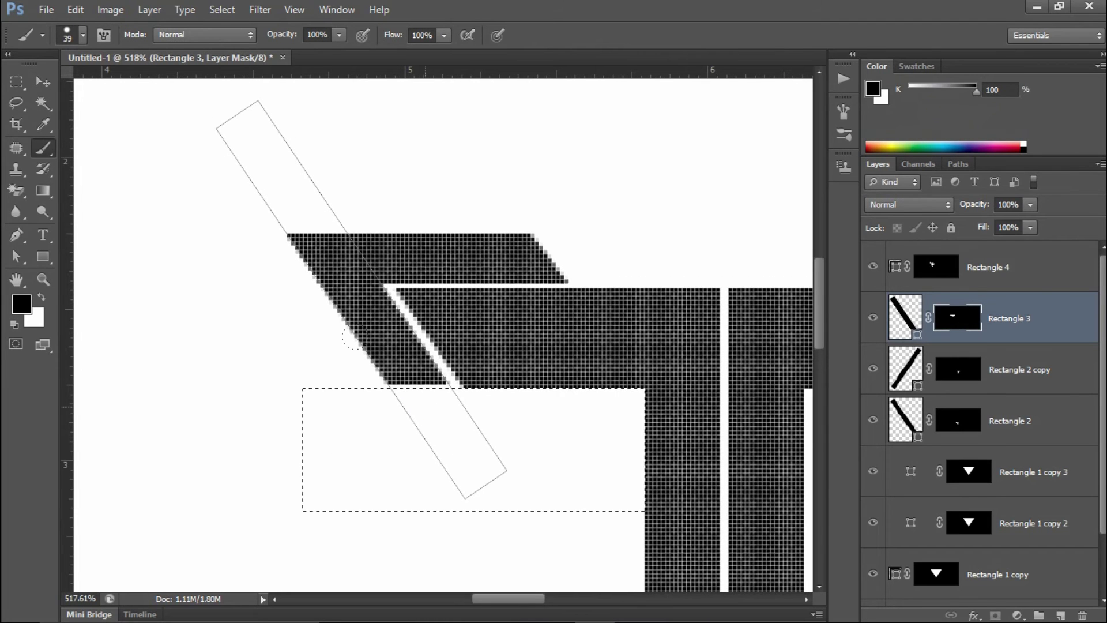
pyautogui.press('x')
pyautogui.moveTo(423, 396); pyautogui.dragTo(408, 396)
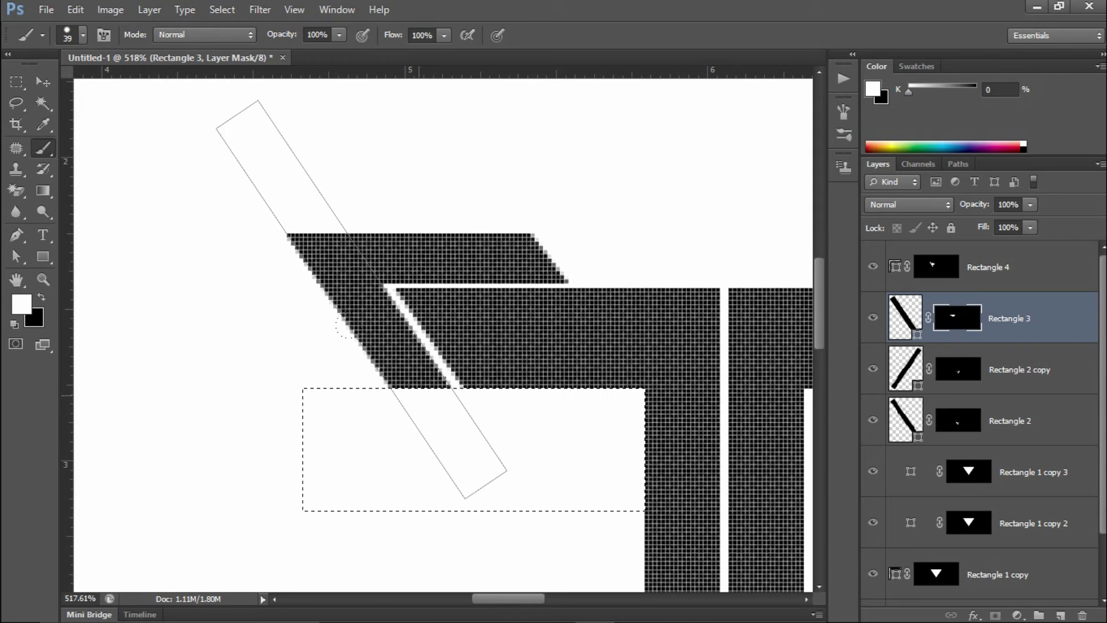
pyautogui.hotkey('ctrl', 'd')
pyautogui.hotkey('ctrl', '0')
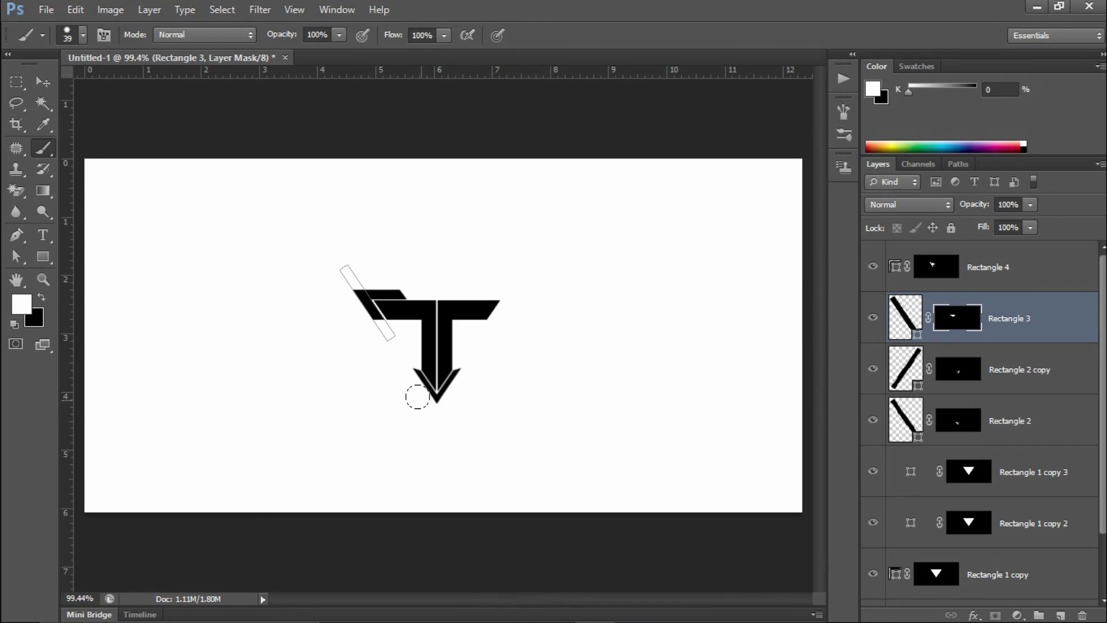
pyautogui.scroll(-2, 1032, 558)
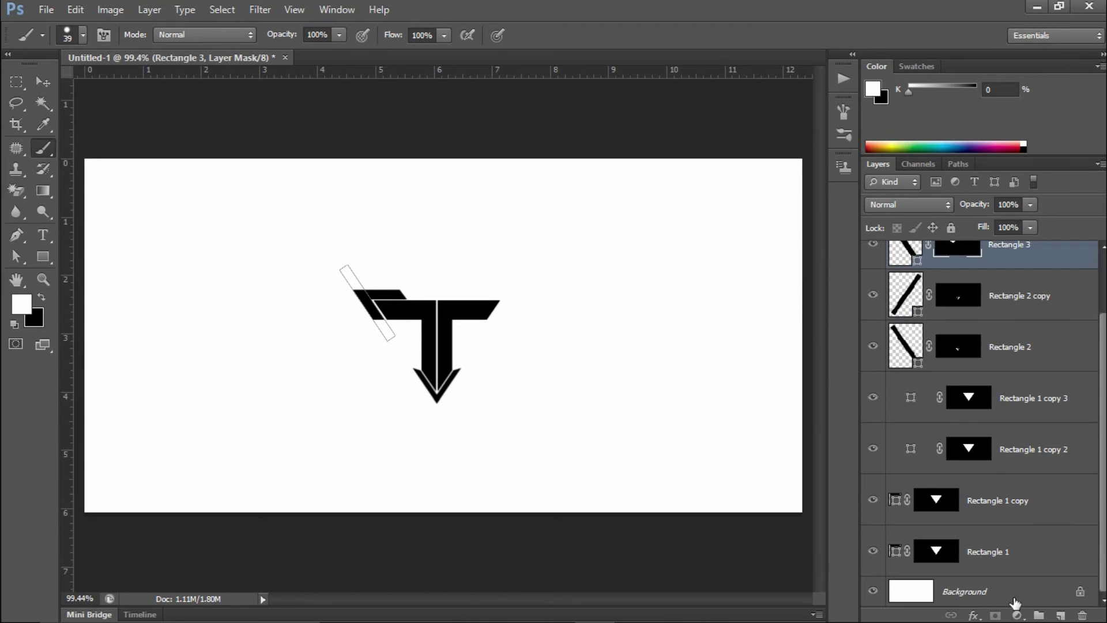
# Step: Select the Rectangle 3 and Rectangle 4 layers together with the Move tool
pyautogui.click(1015, 600)
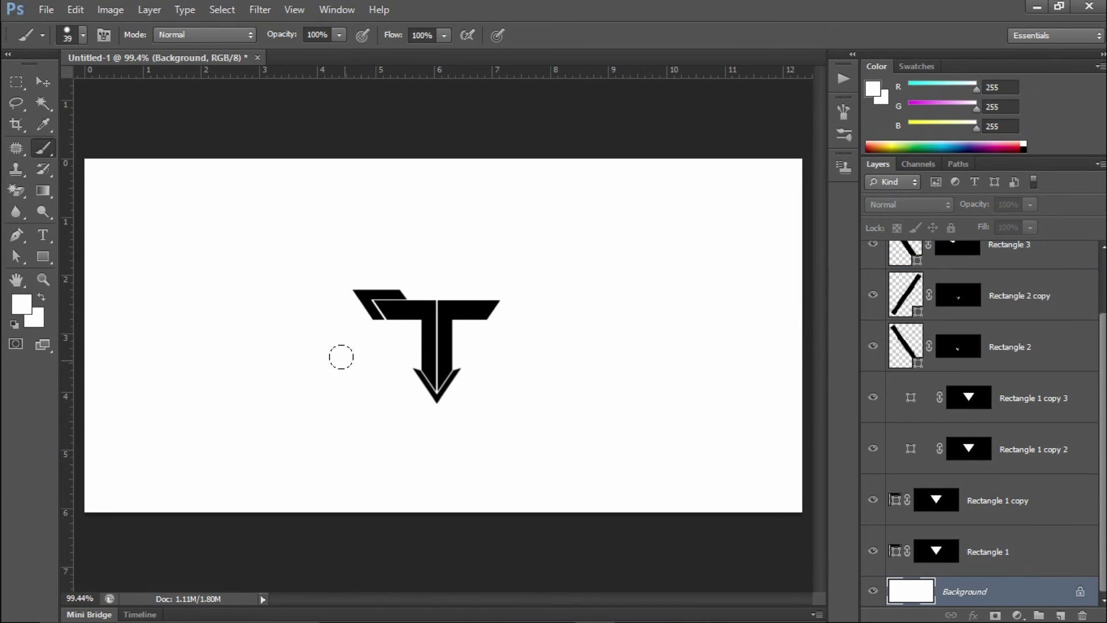
pyautogui.press('v')
pyautogui.scroll(3, 357, 291)
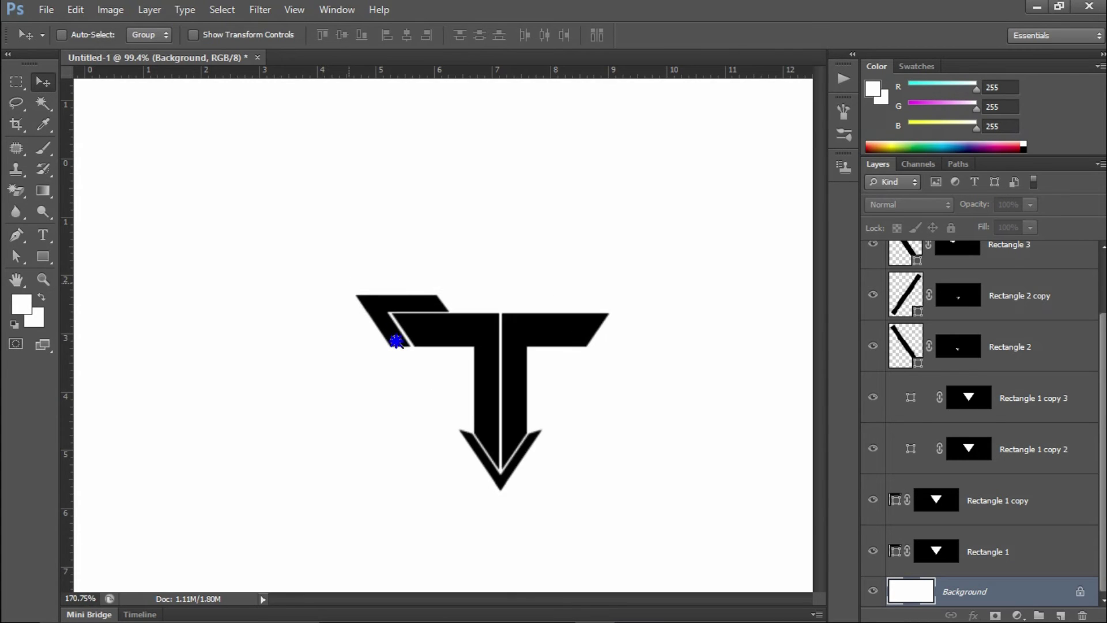
pyautogui.scroll(2, 398, 341)
pyautogui.scroll(1, 398, 341)
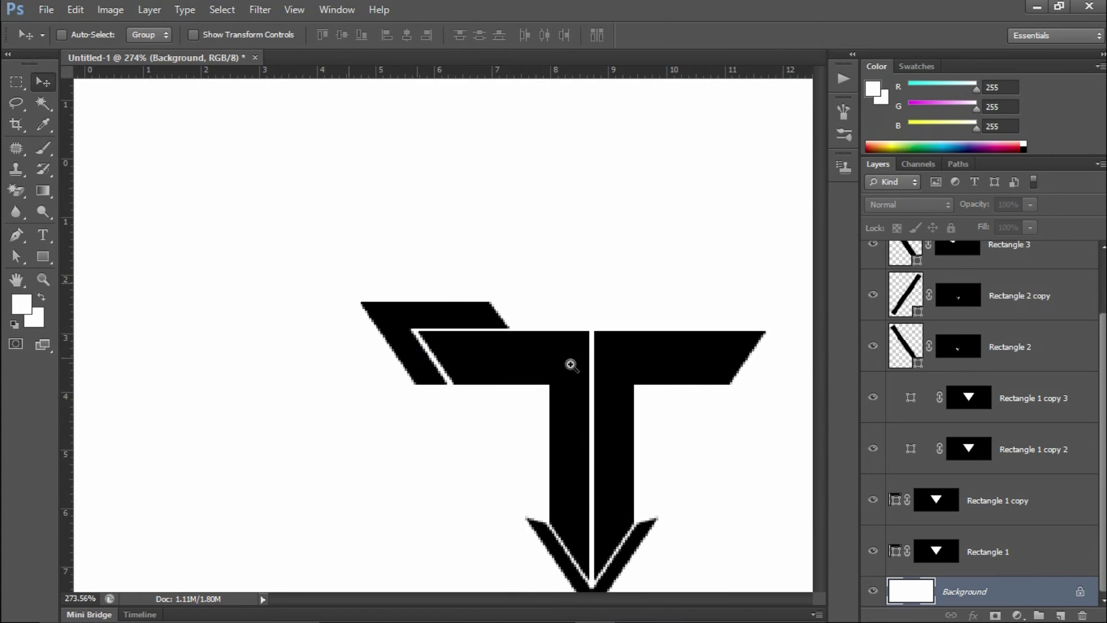
pyautogui.scroll(2, 922, 318)
pyautogui.click(1010, 314)
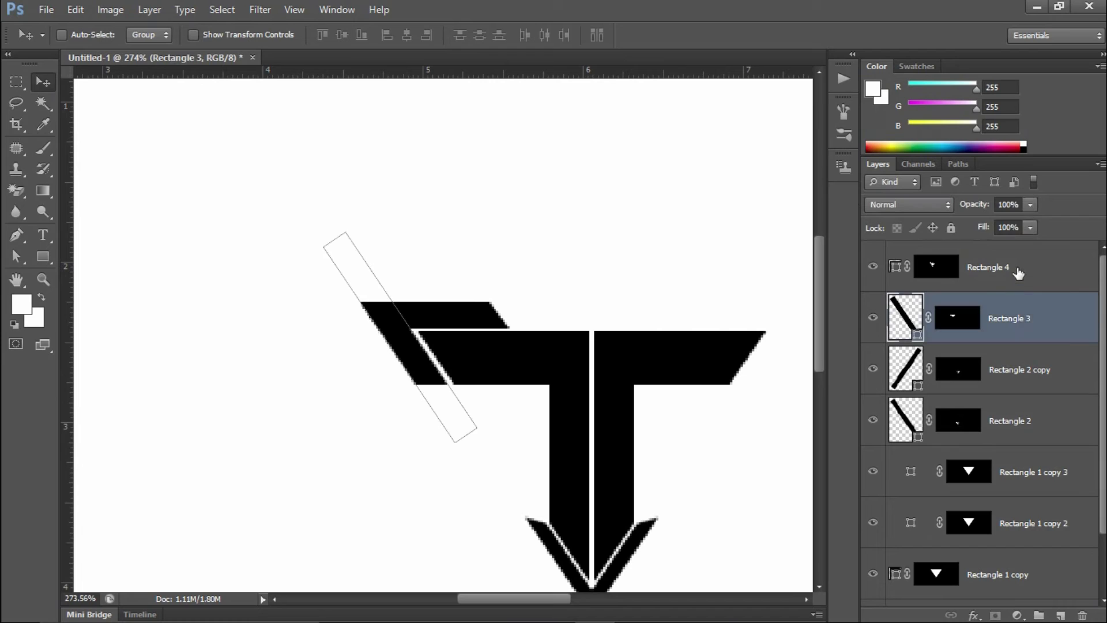
pyautogui.keyDown('shift'); pyautogui.click(981, 268); pyautogui.keyUp('shift')
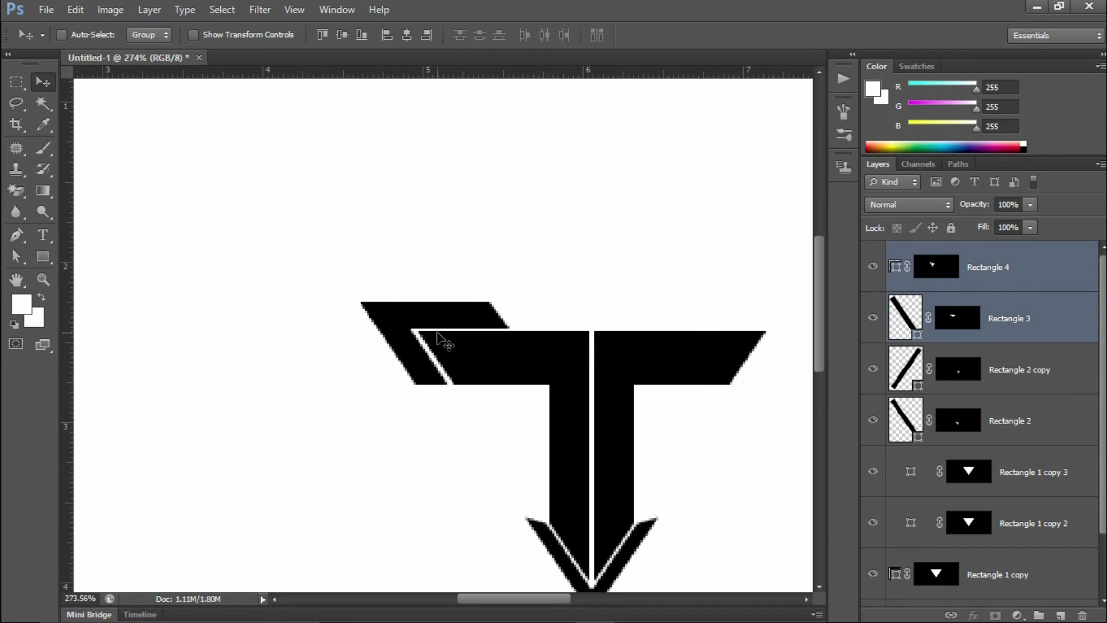
# Step: Scale the small top-left block down to about 67%
pyautogui.hotkey('ctrl', 't')
pyautogui.moveTo(510, 231); pyautogui.dragTo(473, 255)
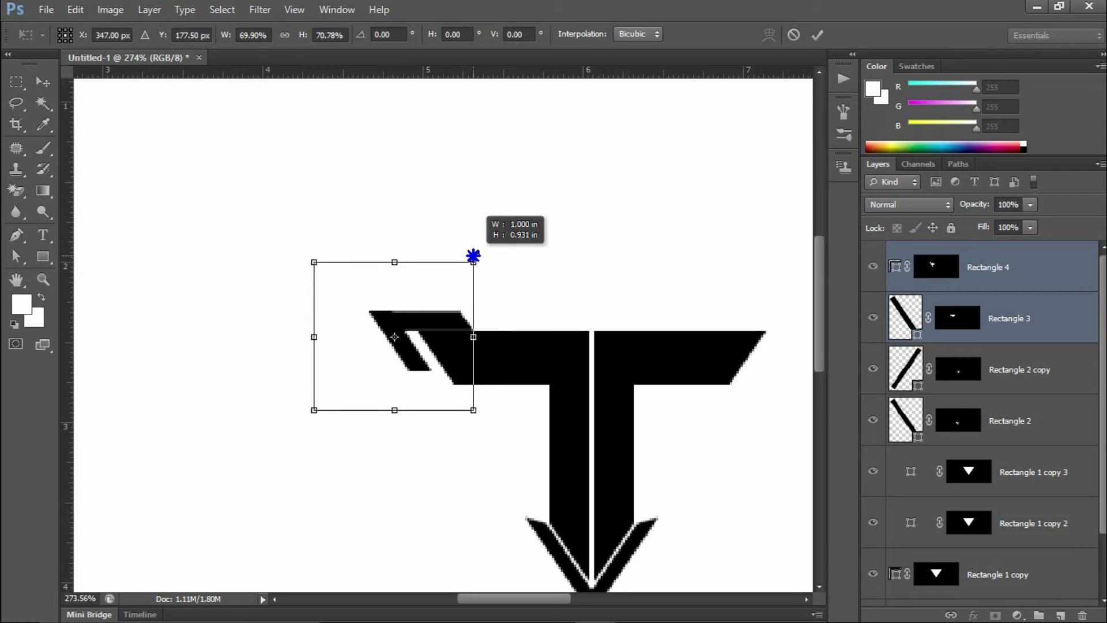
pyautogui.moveTo(473, 256); pyautogui.dragTo(471, 259)
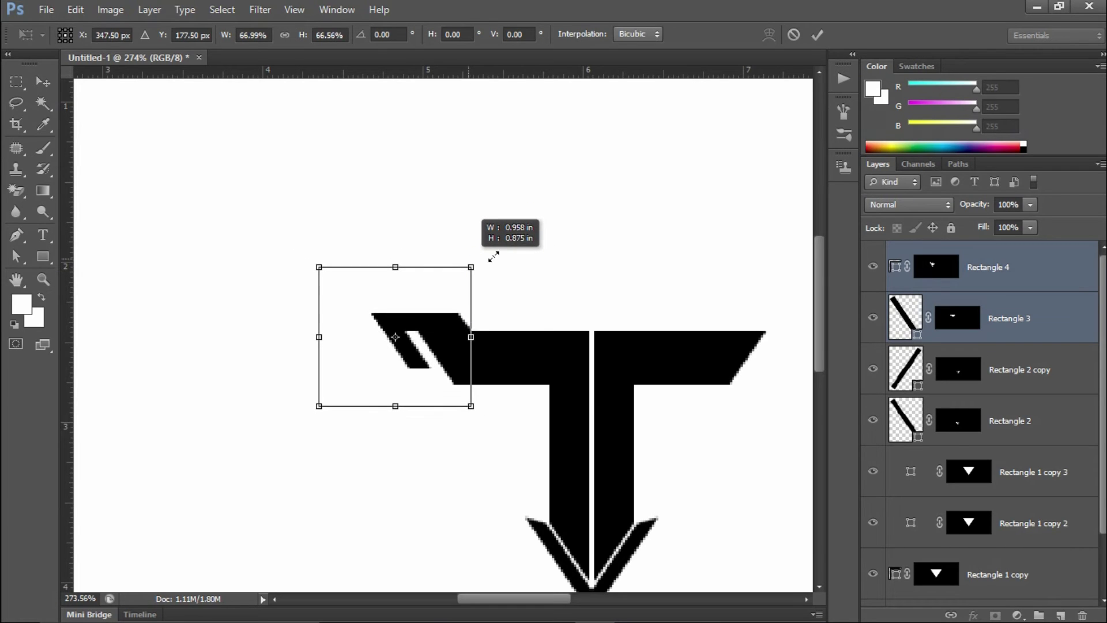
pyautogui.click(818, 34)
# Step: Move the shrunken block up-left against the T's crossbar corner
pyautogui.moveTo(421, 321); pyautogui.dragTo(430, 319)
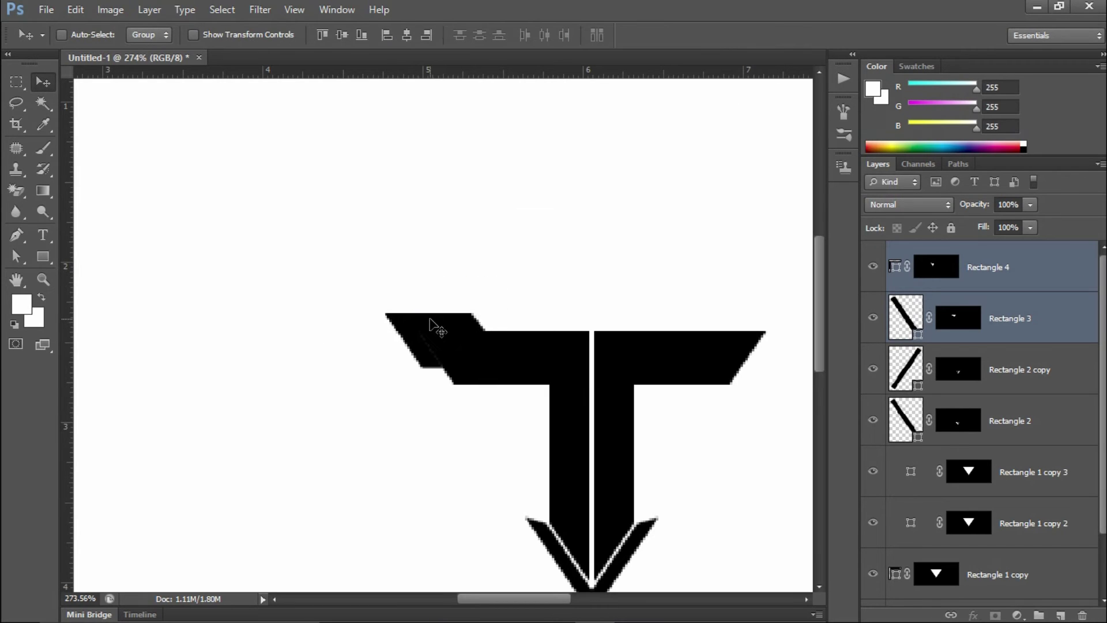
pyautogui.press('Up')
pyautogui.press('Up')
pyautogui.press('Left')
pyautogui.press('Left')
pyautogui.press('Left')
pyautogui.press('Left')
pyautogui.press('Left')
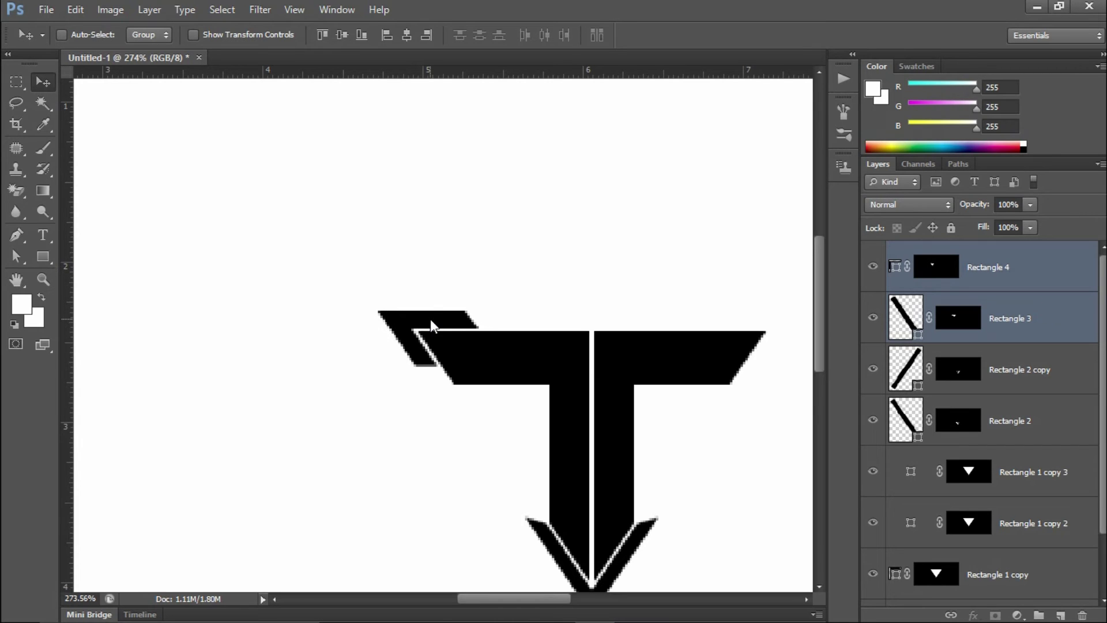
pyautogui.click(964, 313)
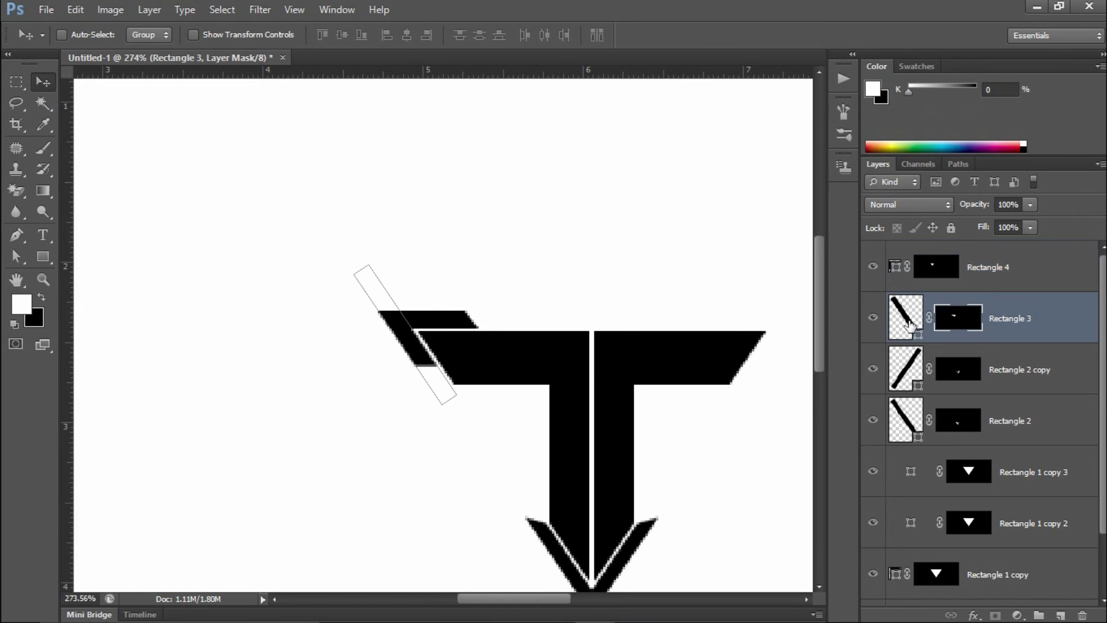
pyautogui.click(873, 317)
pyautogui.click(16, 81)
pyautogui.moveTo(474, 408); pyautogui.dragTo(512, 433)
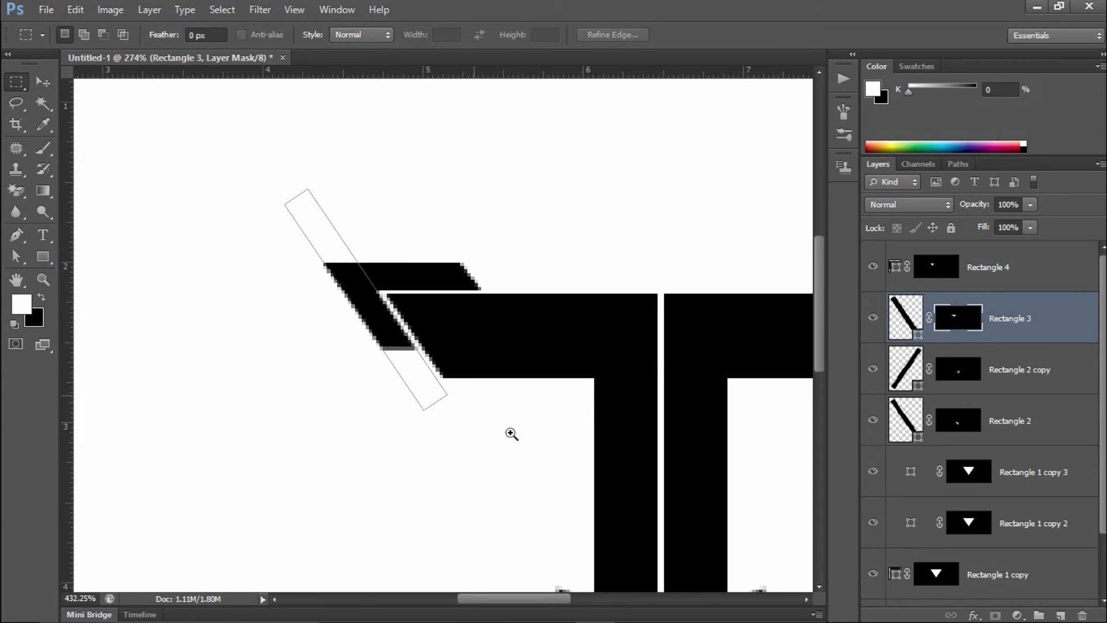
pyautogui.moveTo(594, 376); pyautogui.dragTo(237, 490)
pyautogui.rightClick(493, 397)
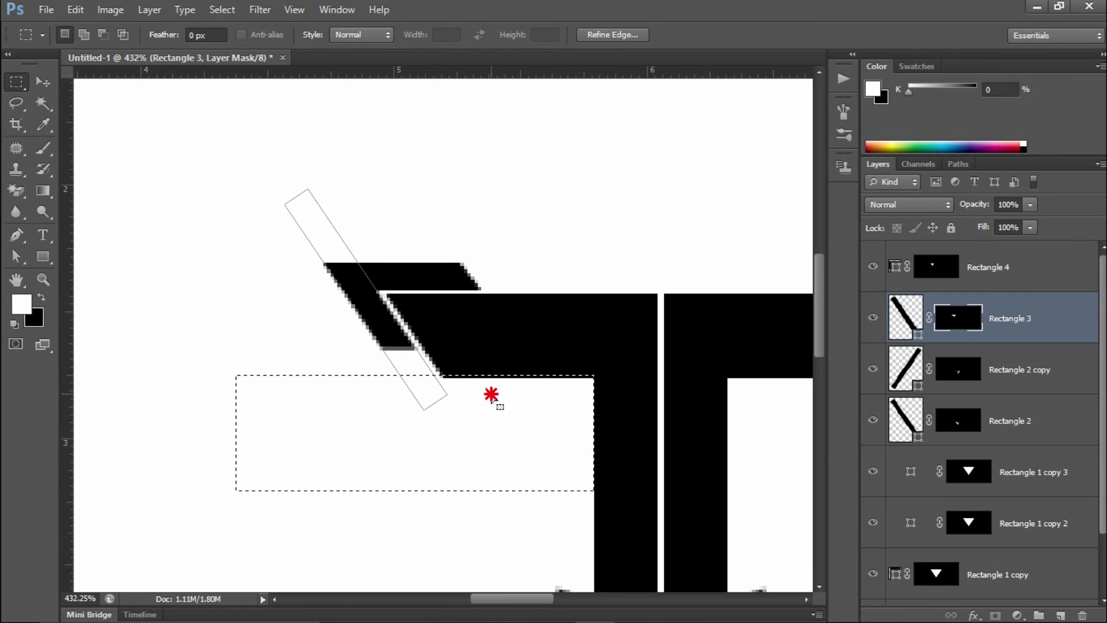
pyautogui.click(543, 297)
pyautogui.moveTo(345, 402); pyautogui.dragTo(447, 487)
pyautogui.moveTo(525, 345); pyautogui.dragTo(525, 346)
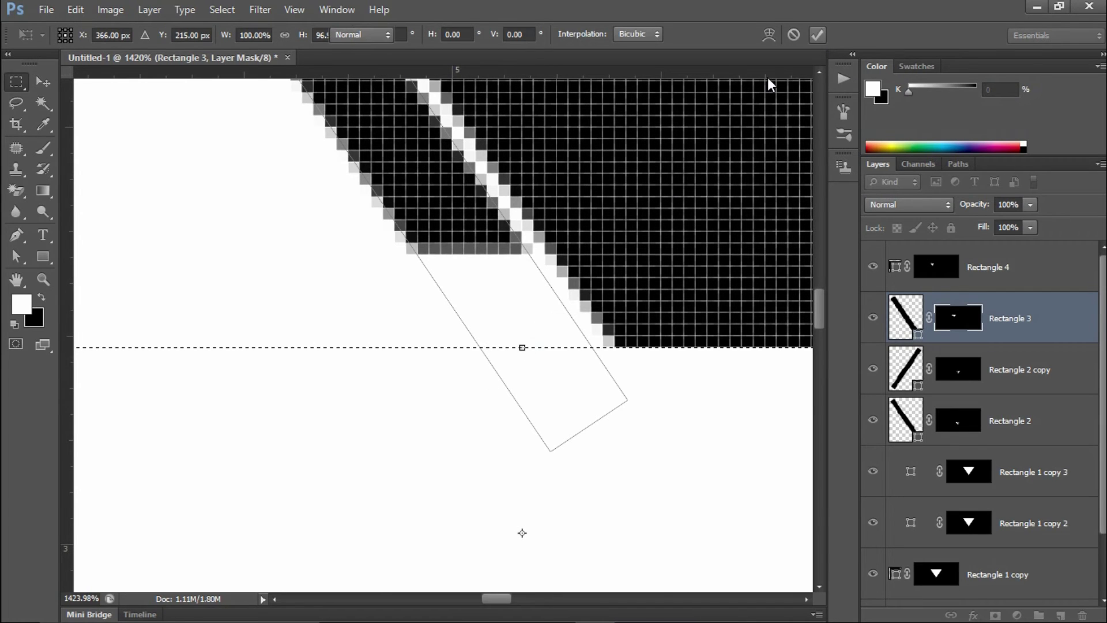
pyautogui.press('Return')
pyautogui.hotkey('ctrl', '0')
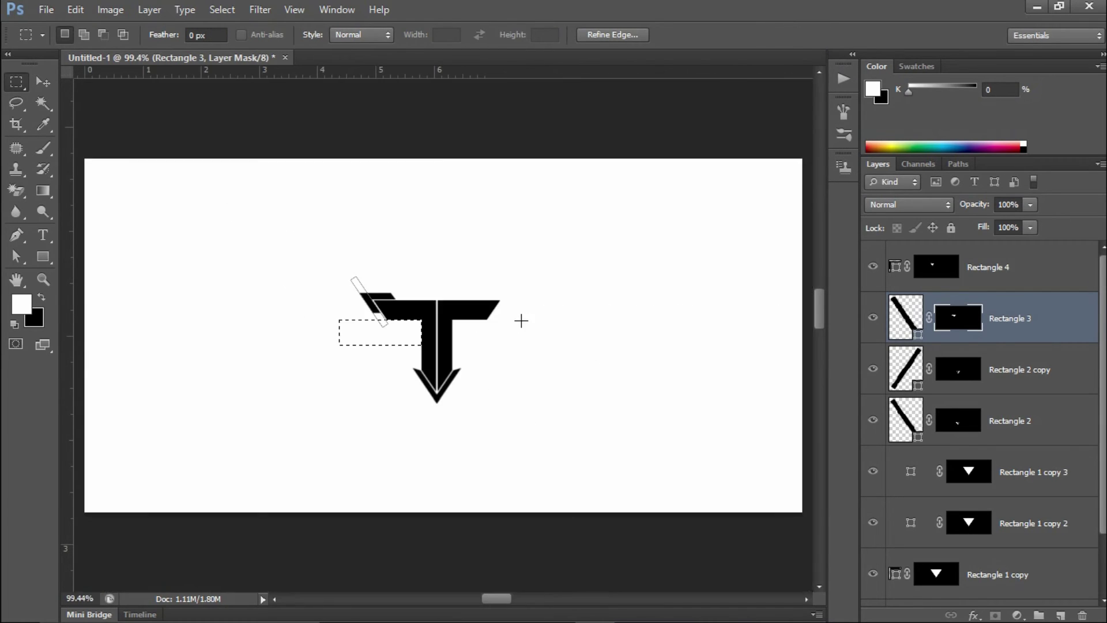
pyautogui.click(222, 10)
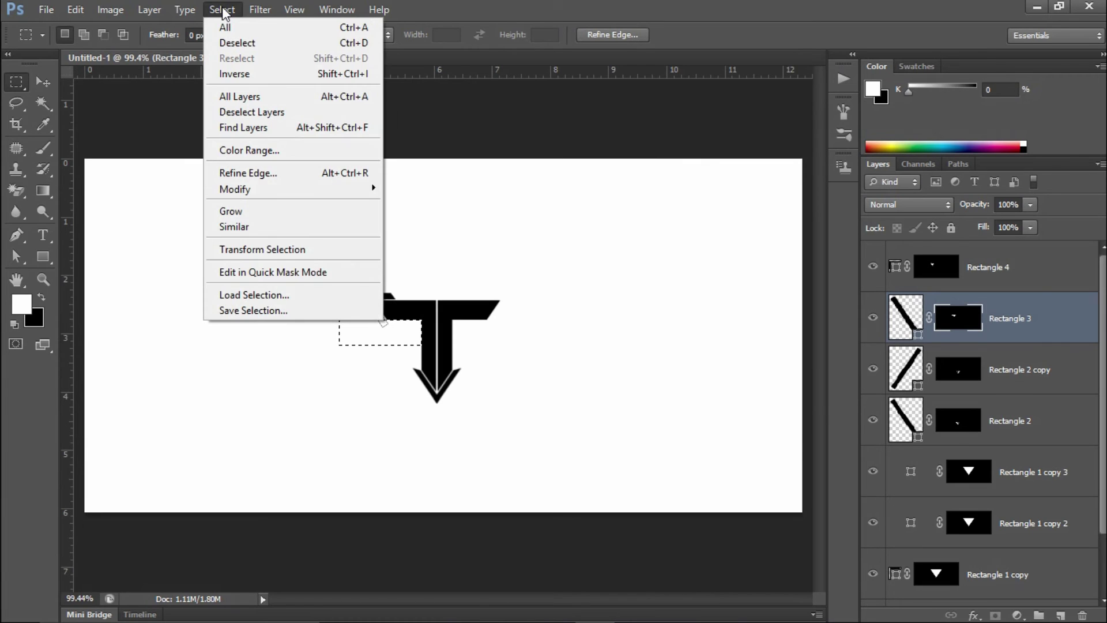
pyautogui.click(227, 74)
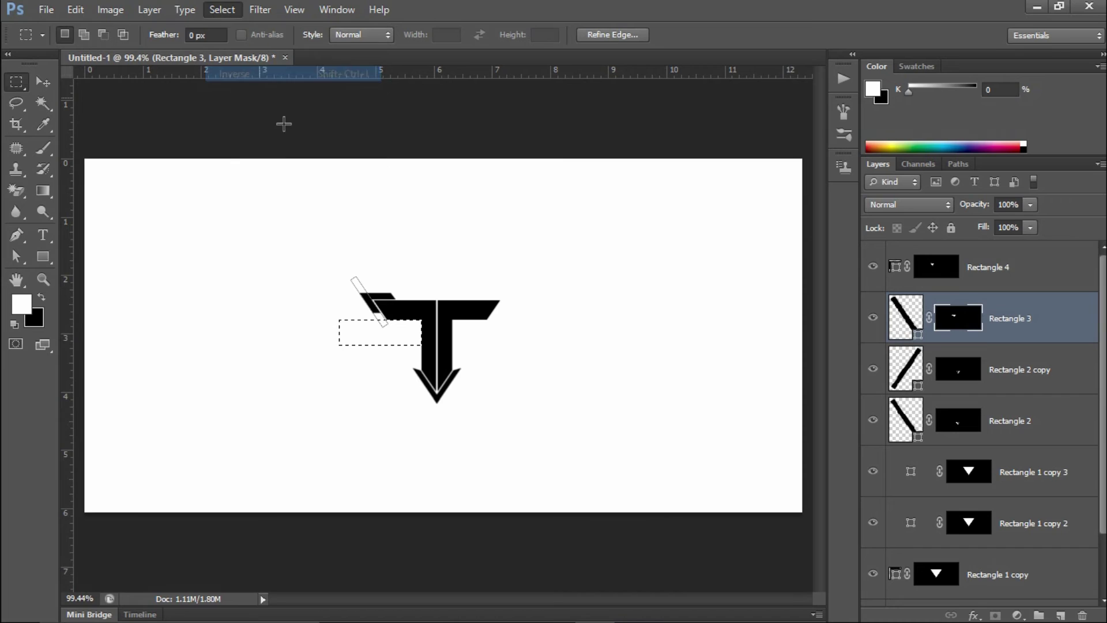
pyautogui.scroll(3, 430, 364)
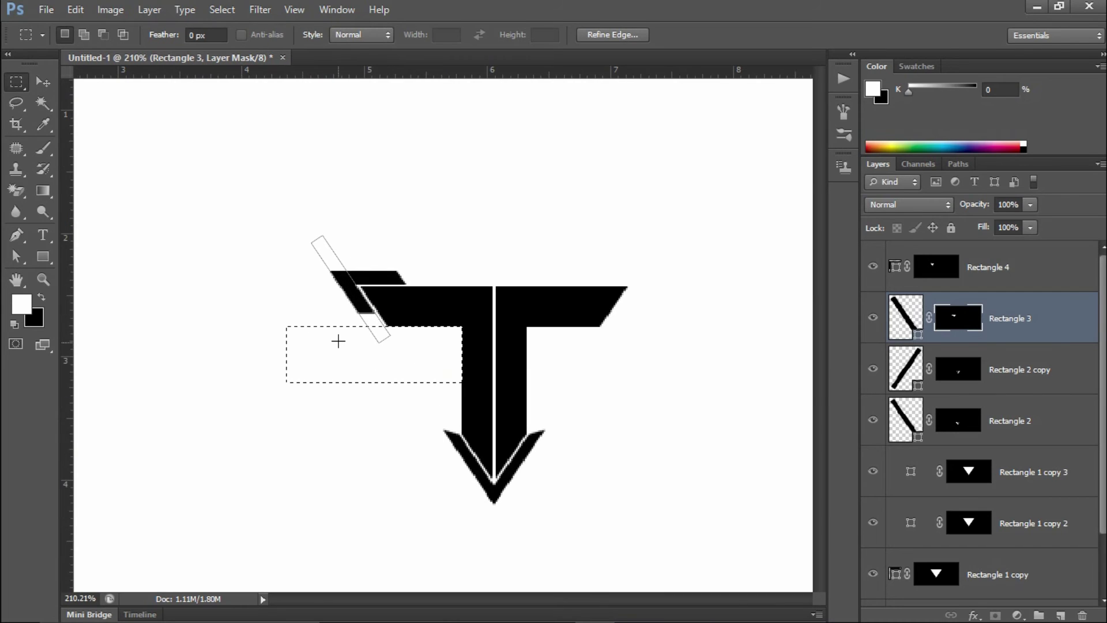
pyautogui.press('b')
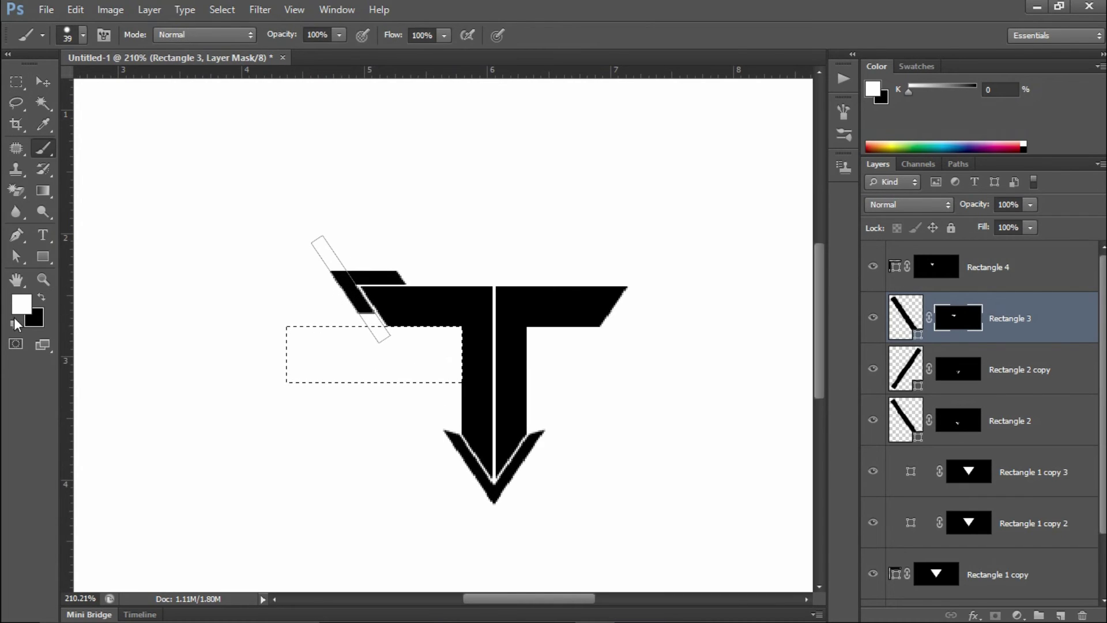
pyautogui.moveTo(321, 282); pyautogui.dragTo(334, 310)
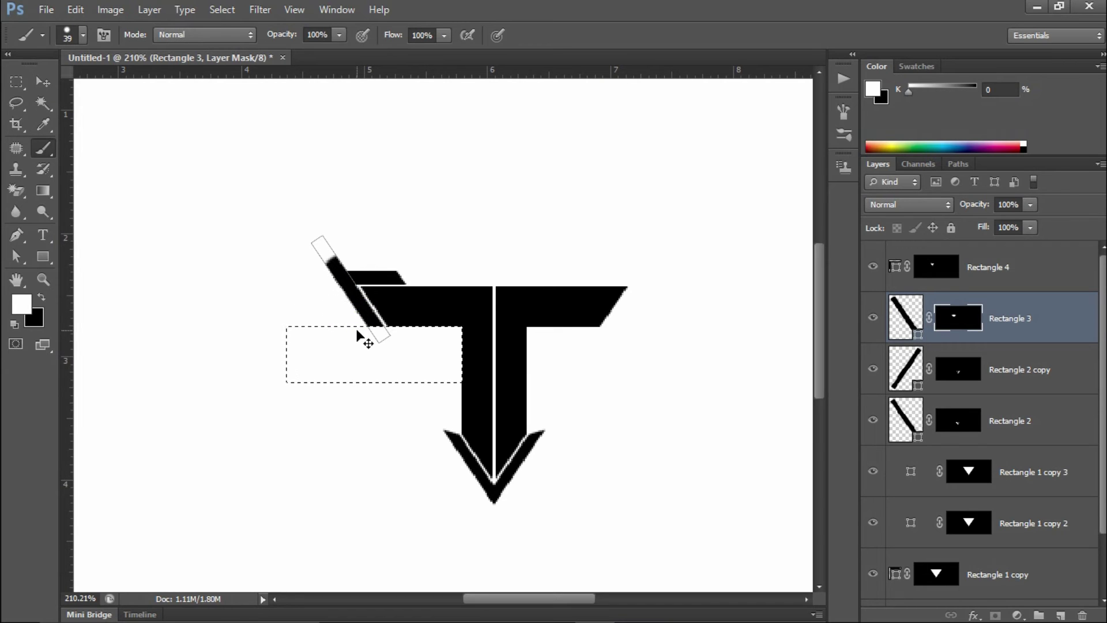
pyautogui.hotkey('ctrl', 'z')
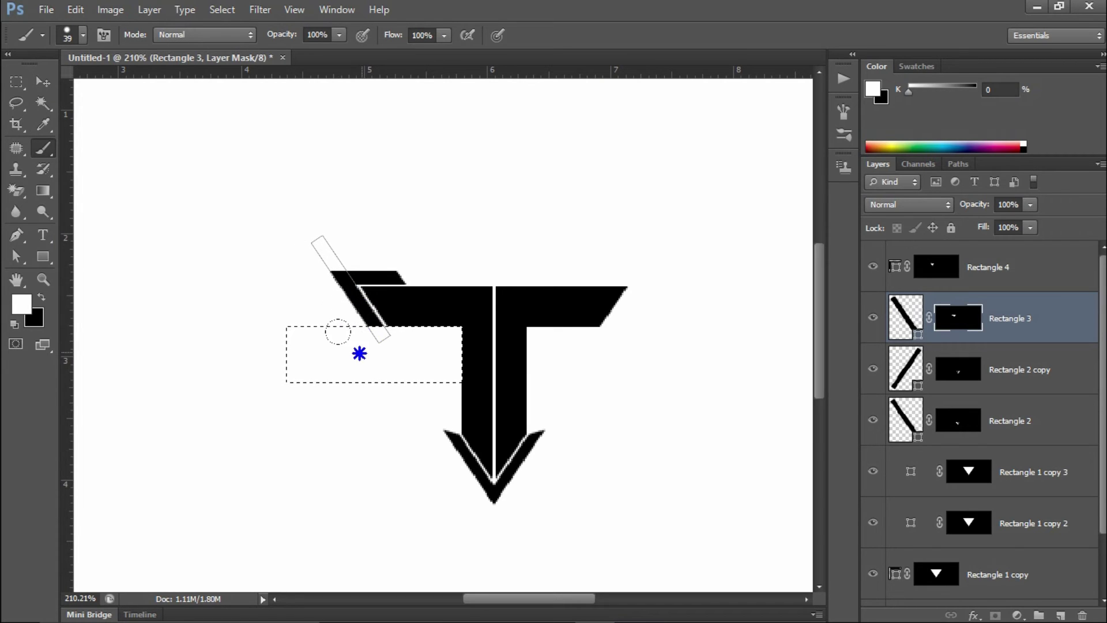
pyautogui.hotkey('ctrl', 'd')
pyautogui.press('v')
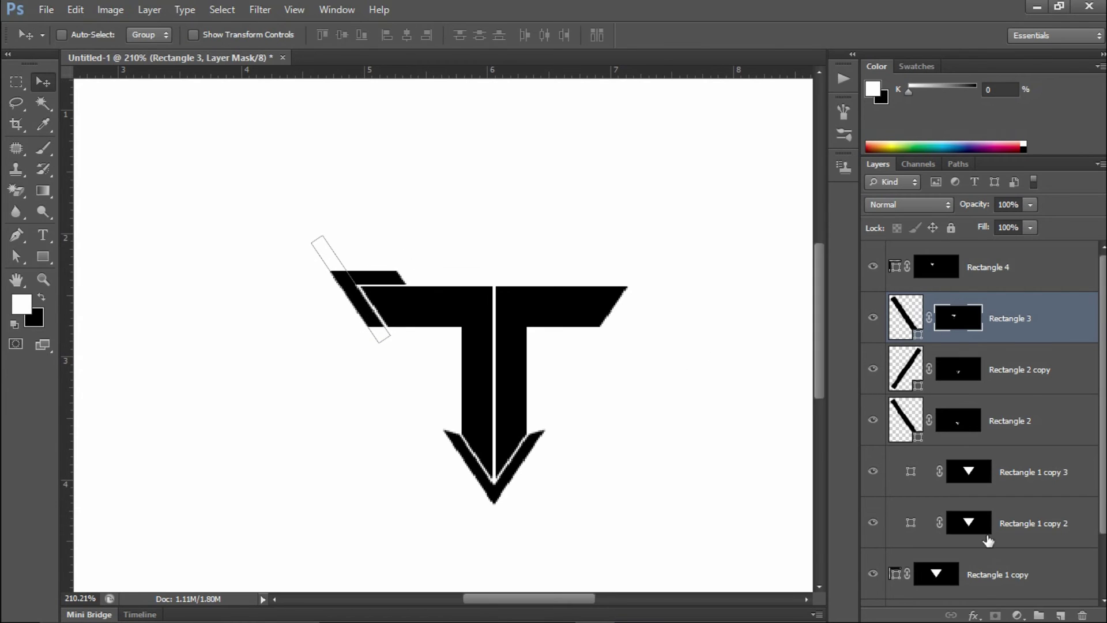
pyautogui.scroll(-3, 992, 584)
pyautogui.keyDown('ctrl'); pyautogui.click(343, 323); pyautogui.keyUp('ctrl')
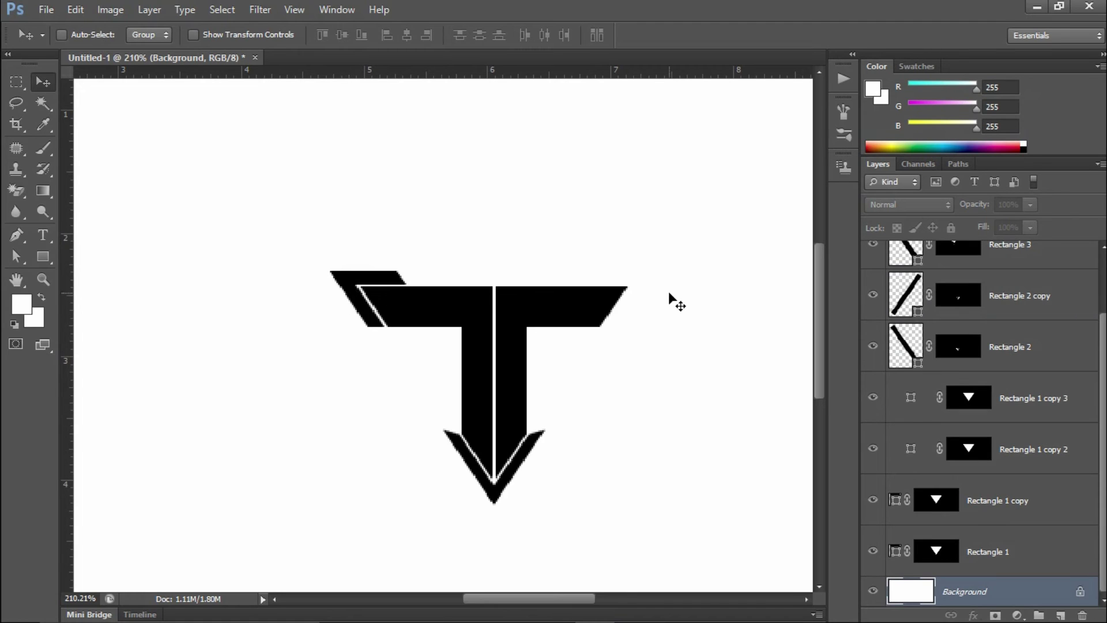
# Step: Duplicate the Rectangle 3 and 4 block and drag the copy to the crossbar's right end
pyautogui.scroll(1, 808, 338)
pyautogui.scroll(2, 808, 339)
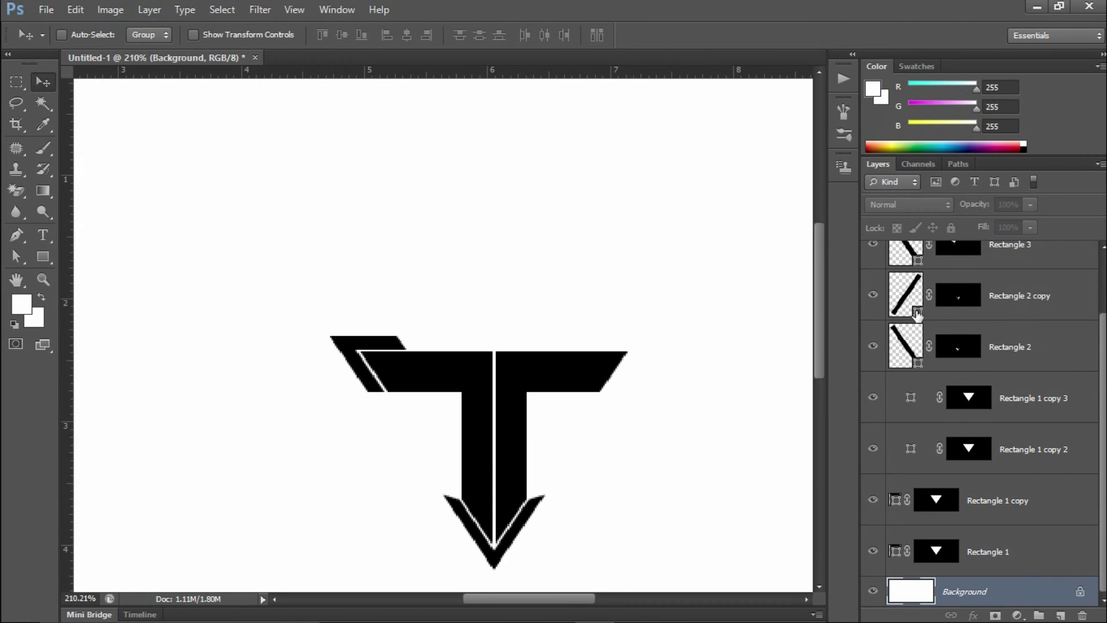
pyautogui.scroll(3, 996, 316)
pyautogui.click(1013, 322)
pyautogui.keyDown('shift'); pyautogui.click(1013, 267); pyautogui.keyUp('shift')
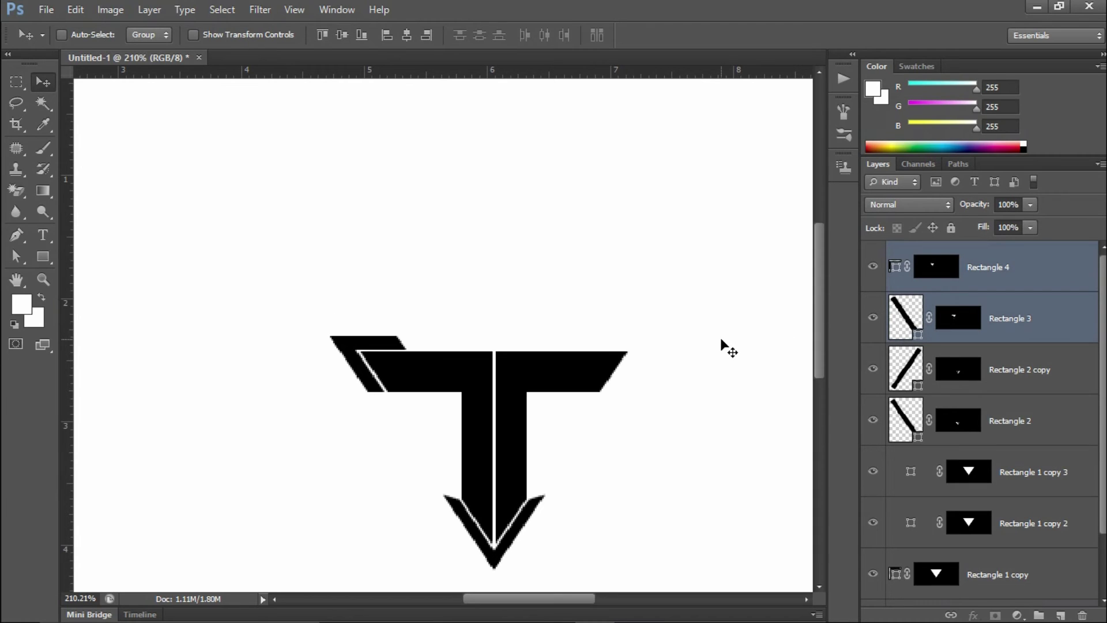
pyautogui.hotkey('ctrl', 'j')
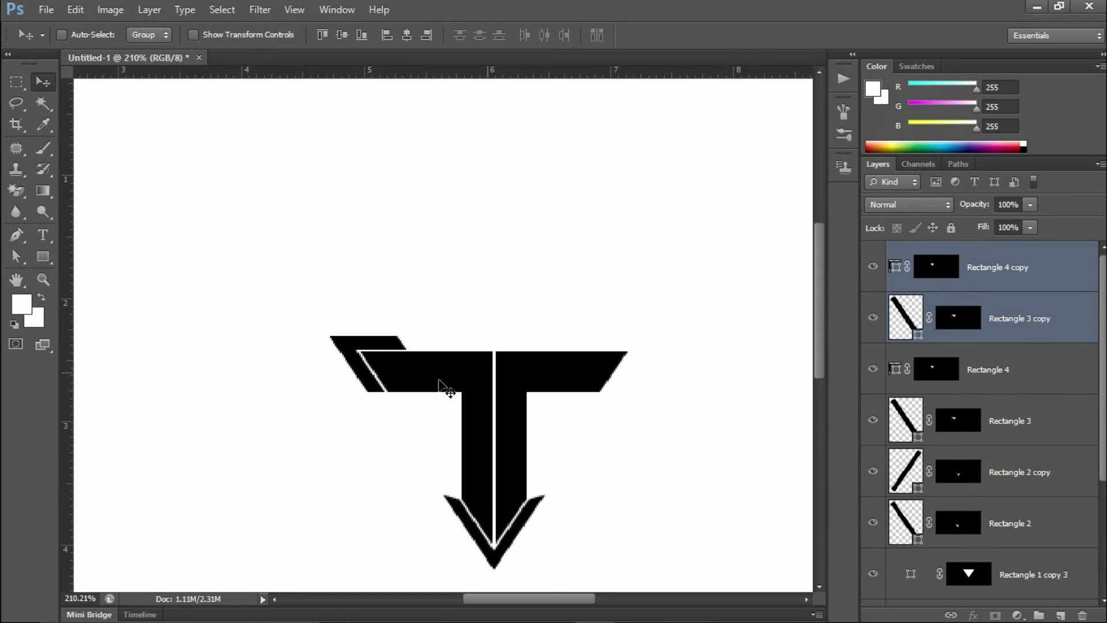
pyautogui.moveTo(382, 346); pyautogui.dragTo(638, 357)
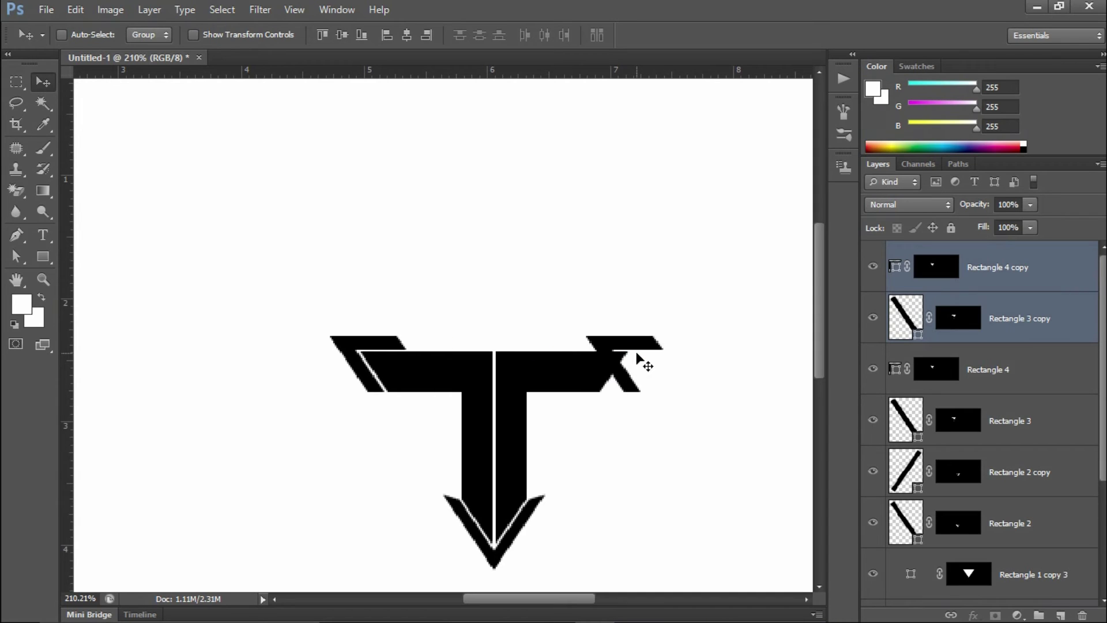
# Step: Flip the copied block horizontally and position it at the T's top-right corner
pyautogui.hotkey('ctrl', 't')
pyautogui.rightClick(638, 357)
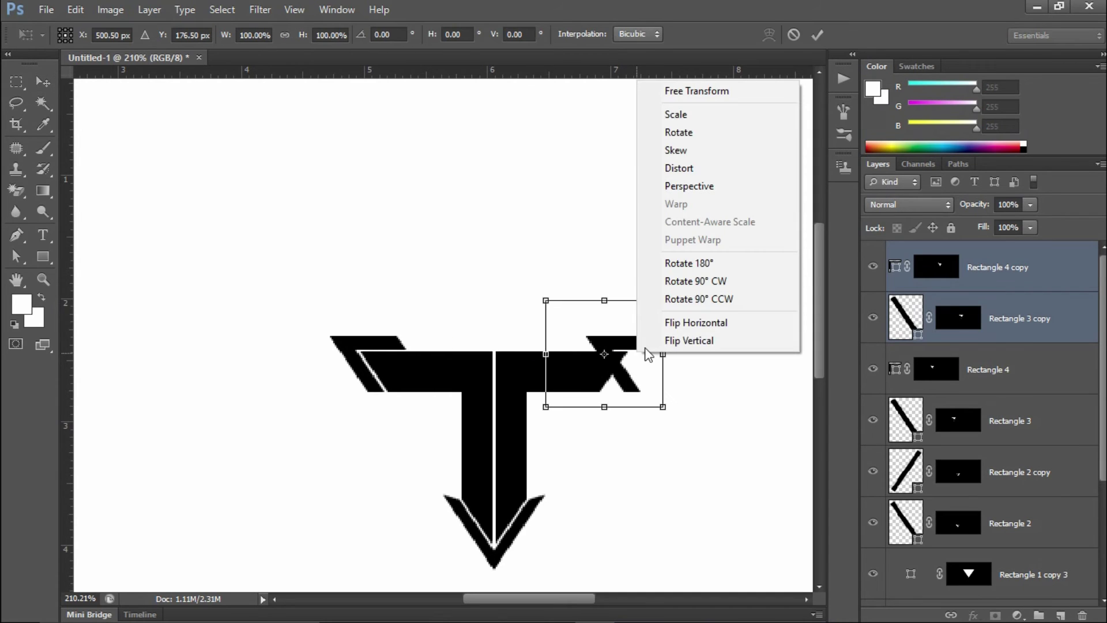
pyautogui.click(683, 329)
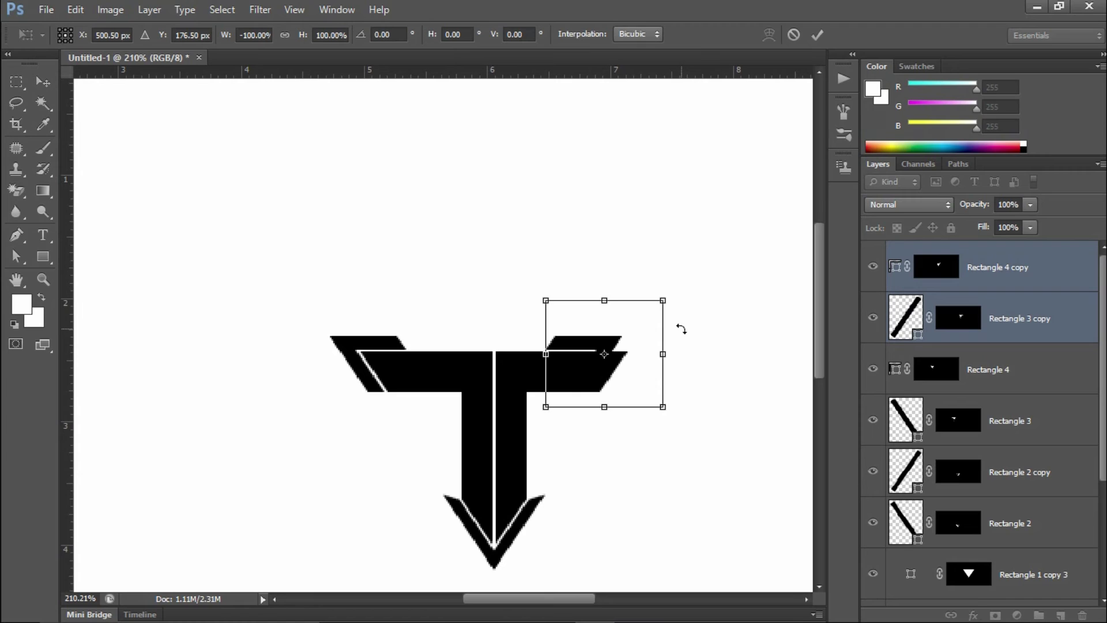
pyautogui.moveTo(571, 351); pyautogui.dragTo(605, 348)
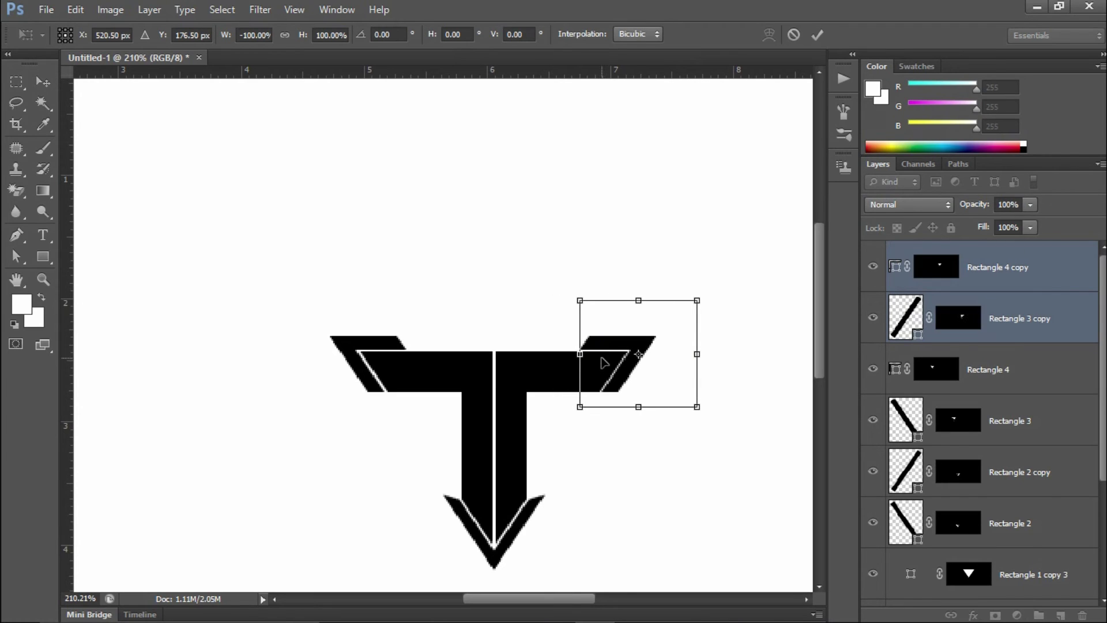
pyautogui.press('Right')
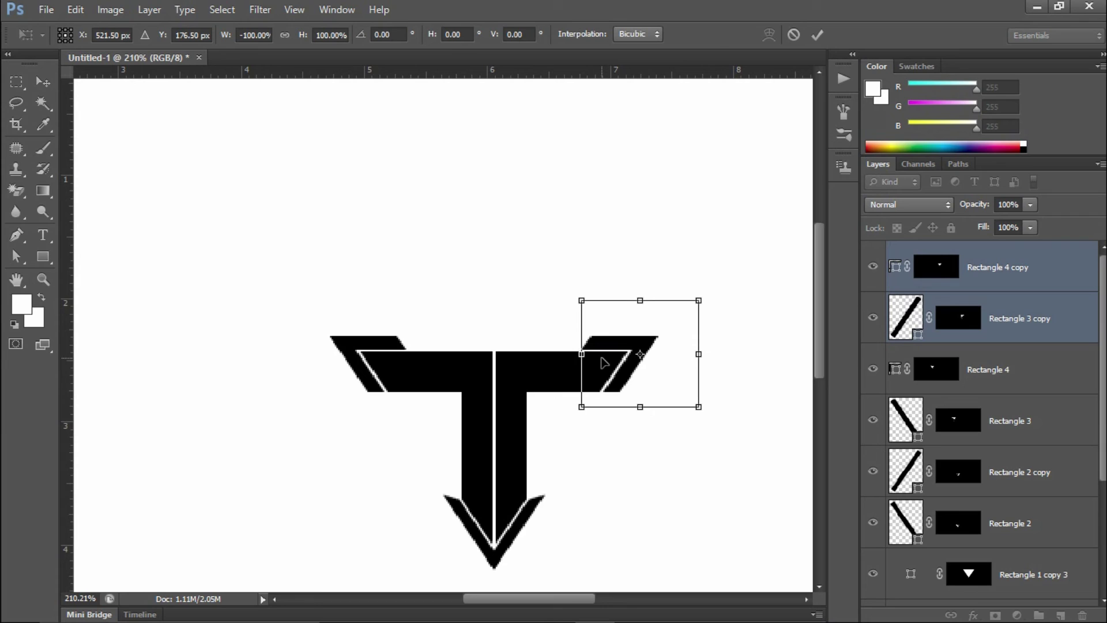
pyautogui.click(817, 35)
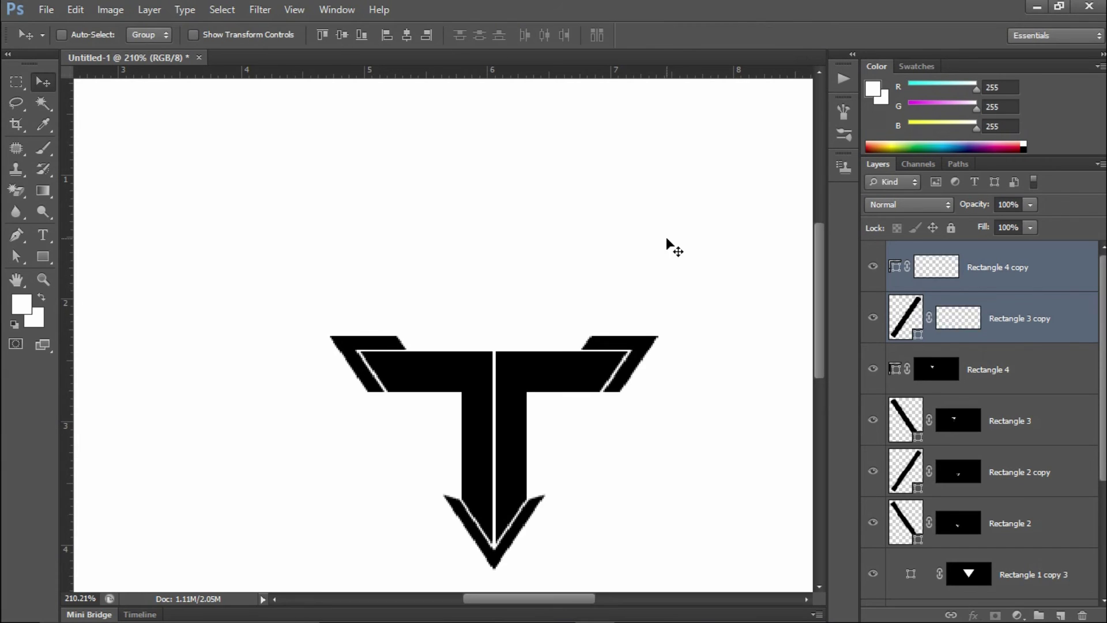
pyautogui.click(480, 262)
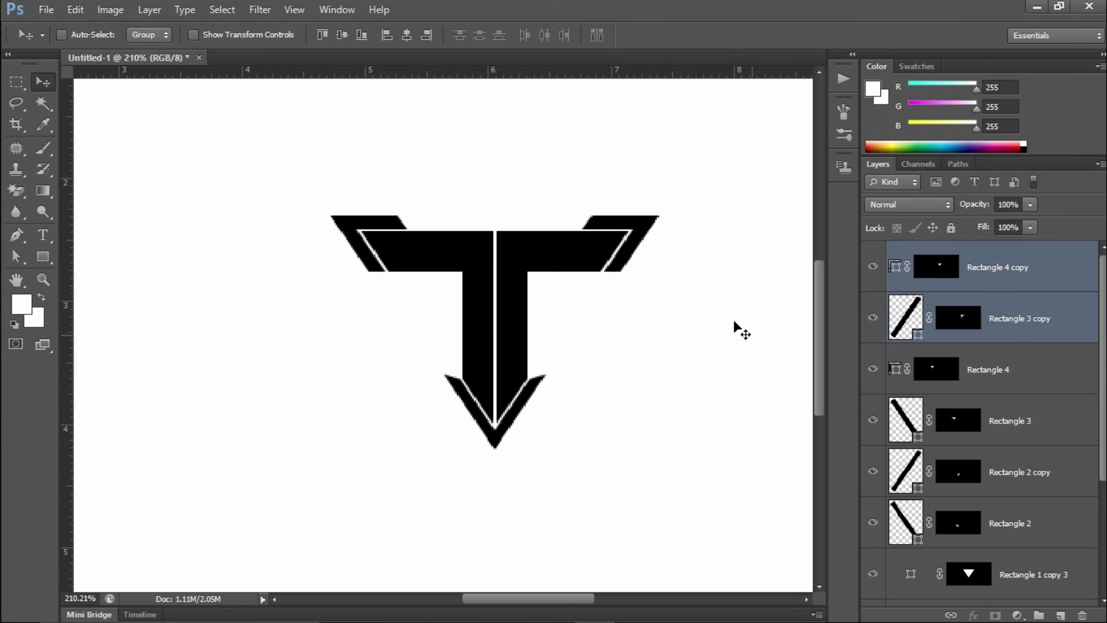
# Step: Draw a small black rectangle at the top centre of the T's crossbar
pyautogui.click(1014, 278)
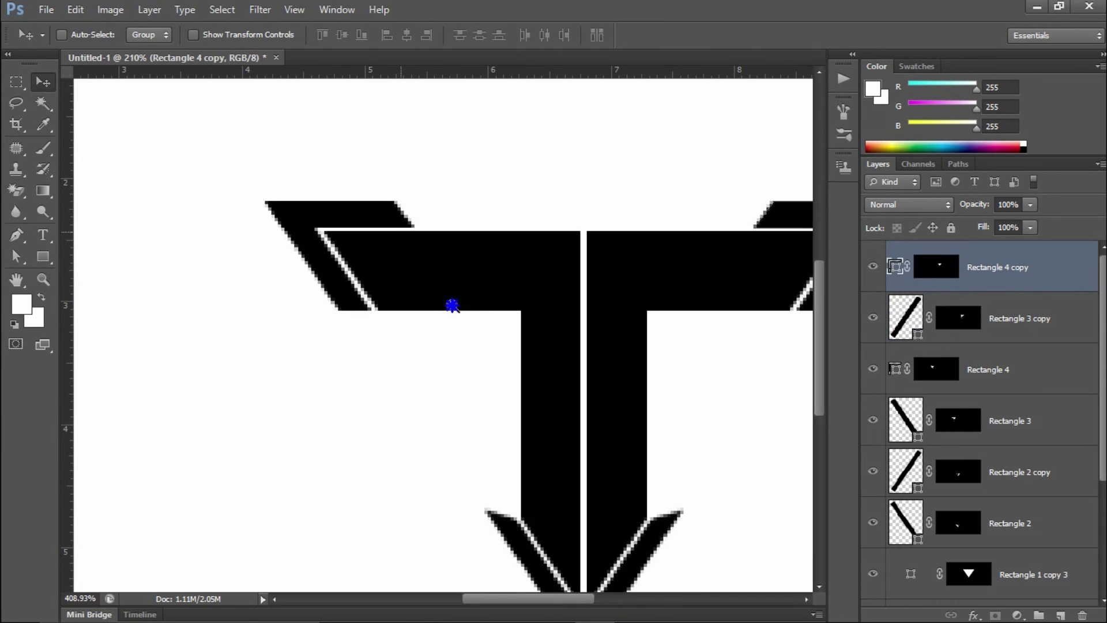
pyautogui.moveTo(395, 253); pyautogui.dragTo(462, 322)
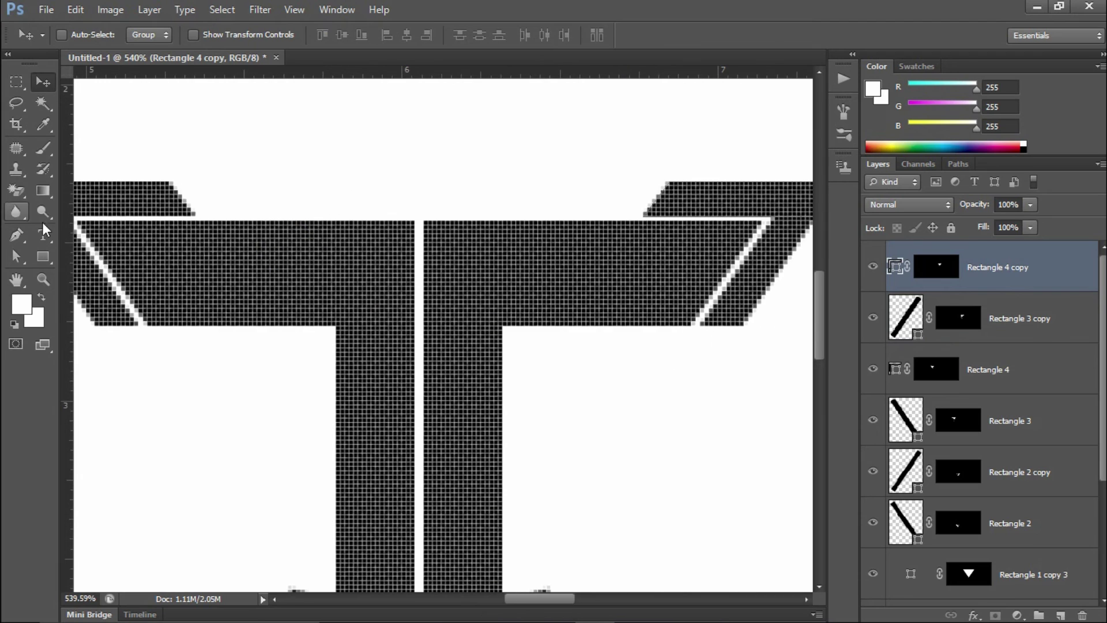
pyautogui.click(43, 256)
pyautogui.click(86, 253)
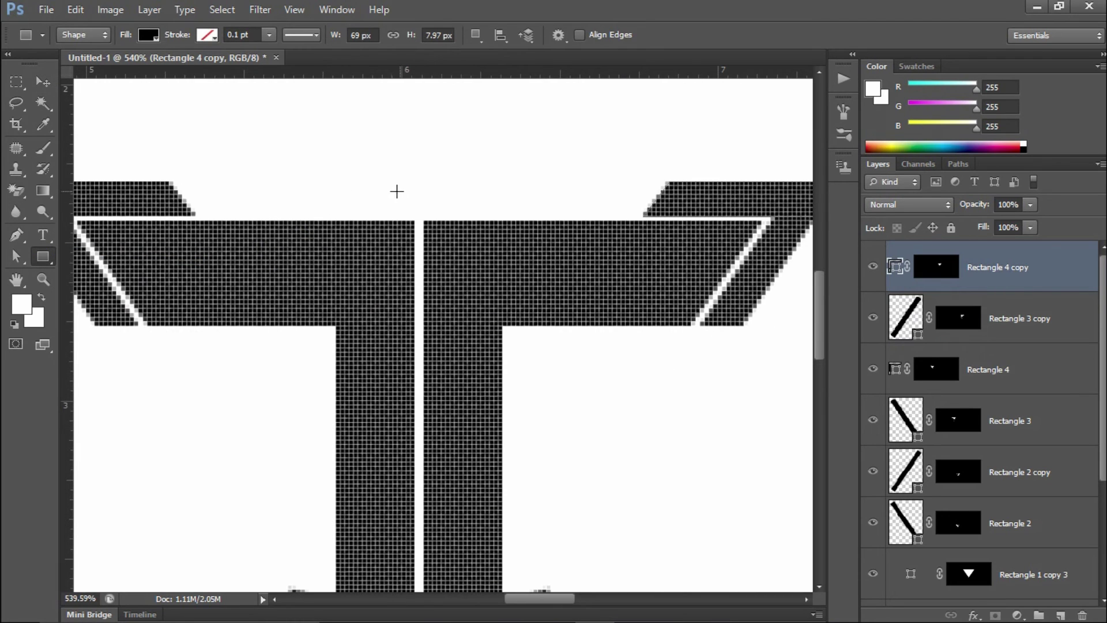
pyautogui.moveTo(383, 193); pyautogui.dragTo(489, 241)
# Step: Centre the new Rectangle 5 block over the stem and widen it evenly to about 156%
pyautogui.press('v')
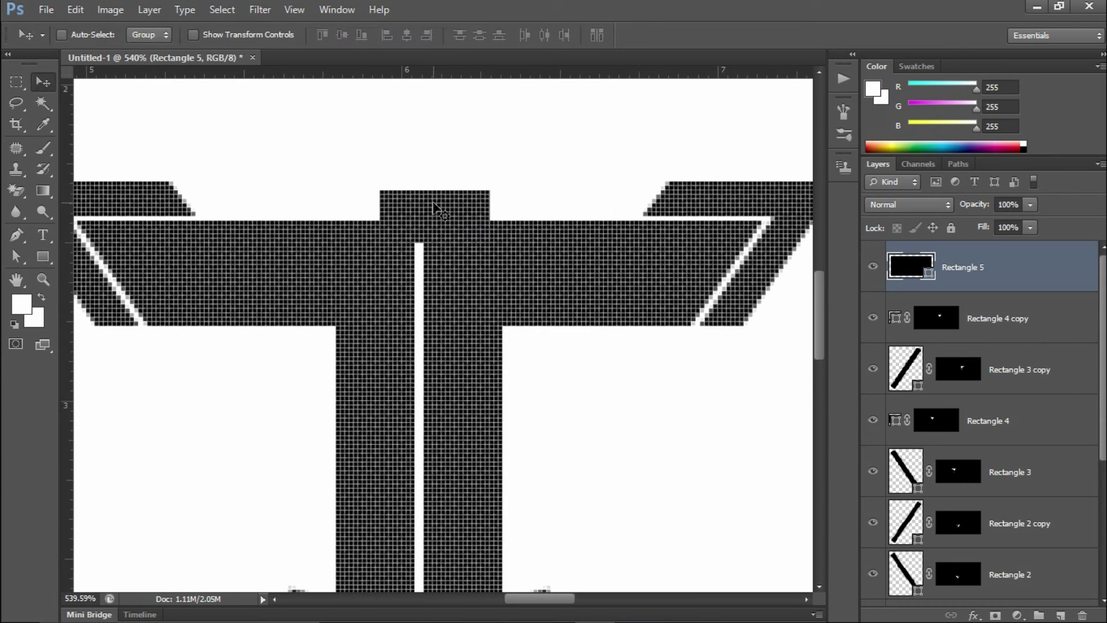
pyautogui.hotkey('ctrl', 't')
pyautogui.moveTo(453, 206); pyautogui.dragTo(451, 207)
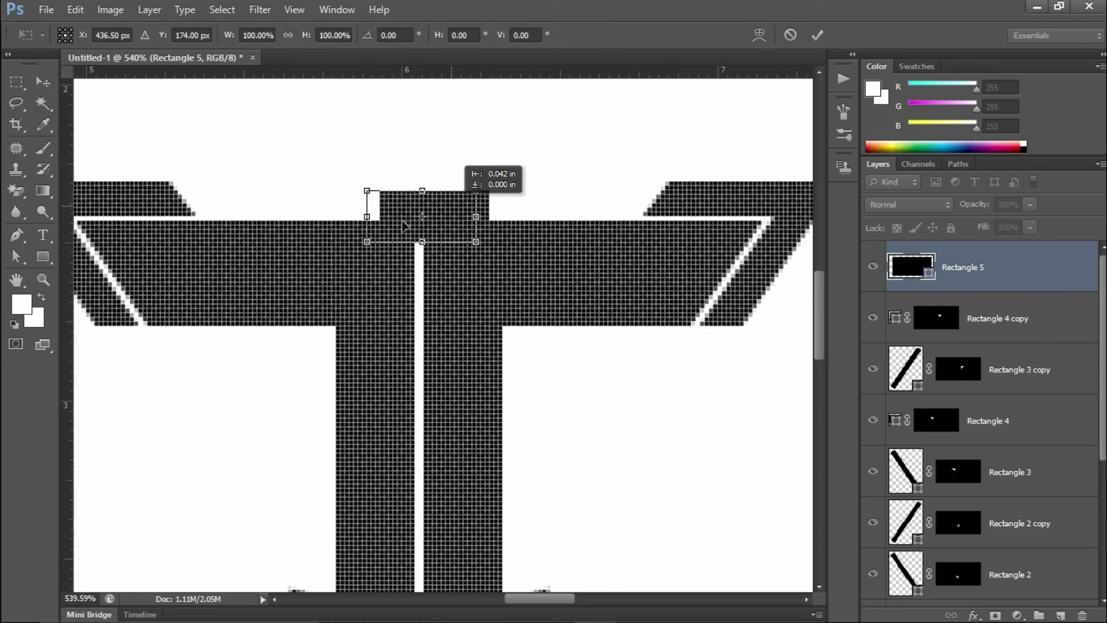
pyautogui.scroll(2, 425, 245)
pyautogui.scroll(2, 444, 264)
pyautogui.scroll(1, 469, 286)
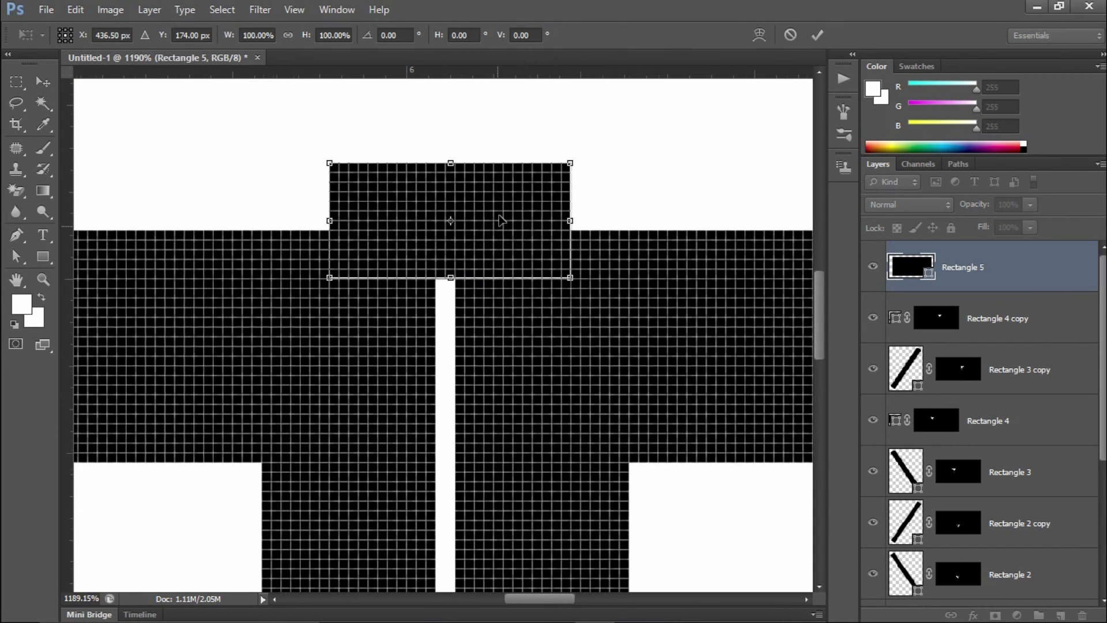
pyautogui.moveTo(496, 209); pyautogui.dragTo(496, 209)
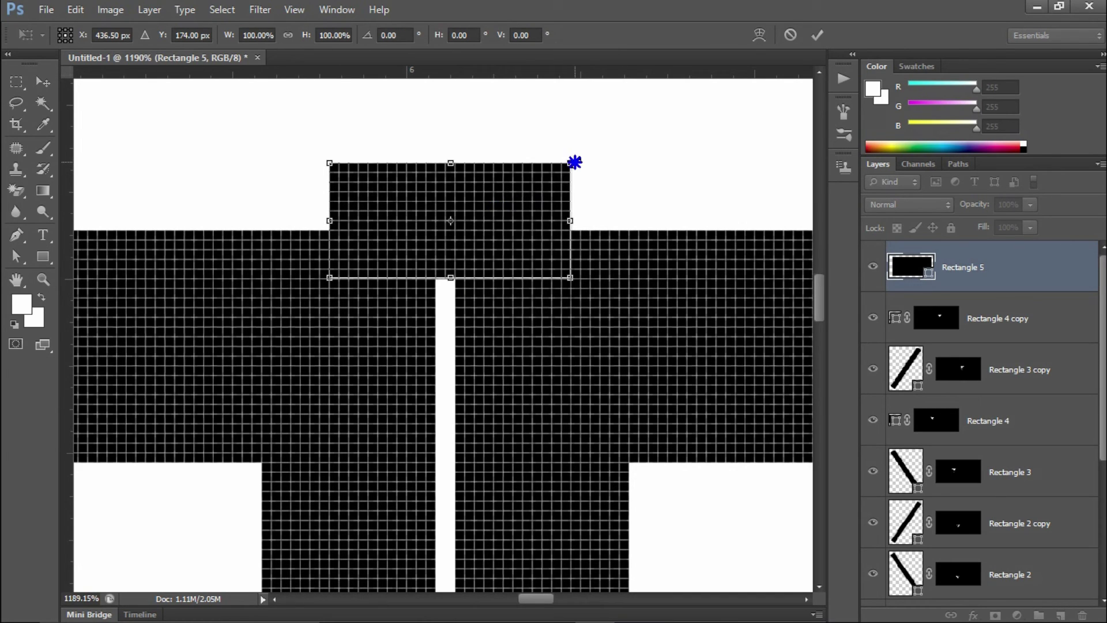
pyautogui.moveTo(575, 221); pyautogui.dragTo(642, 221)
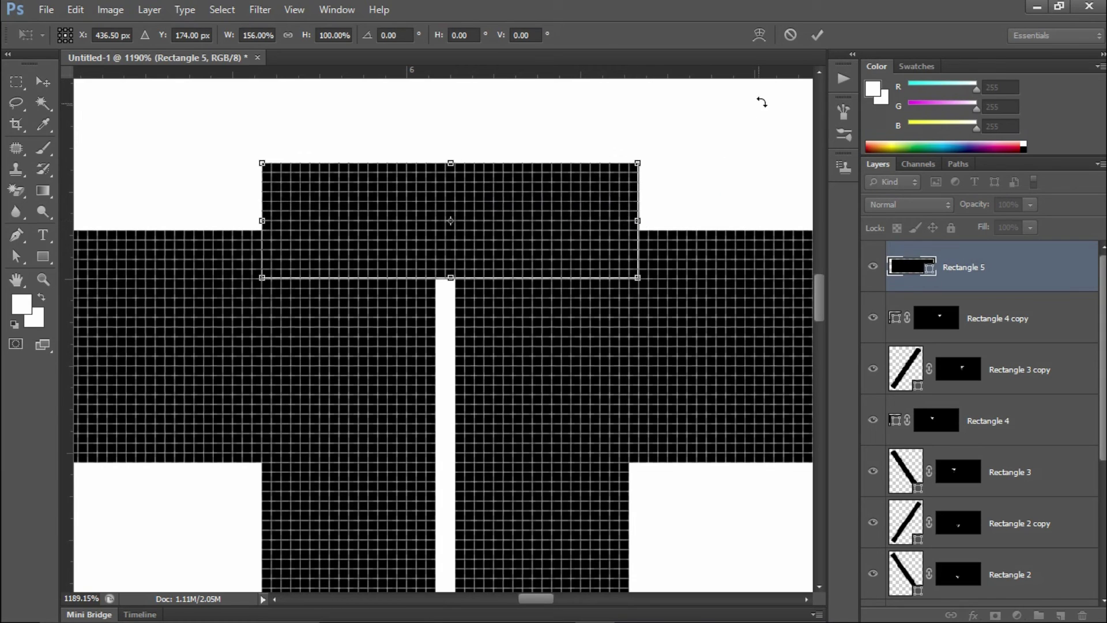
pyautogui.click(818, 37)
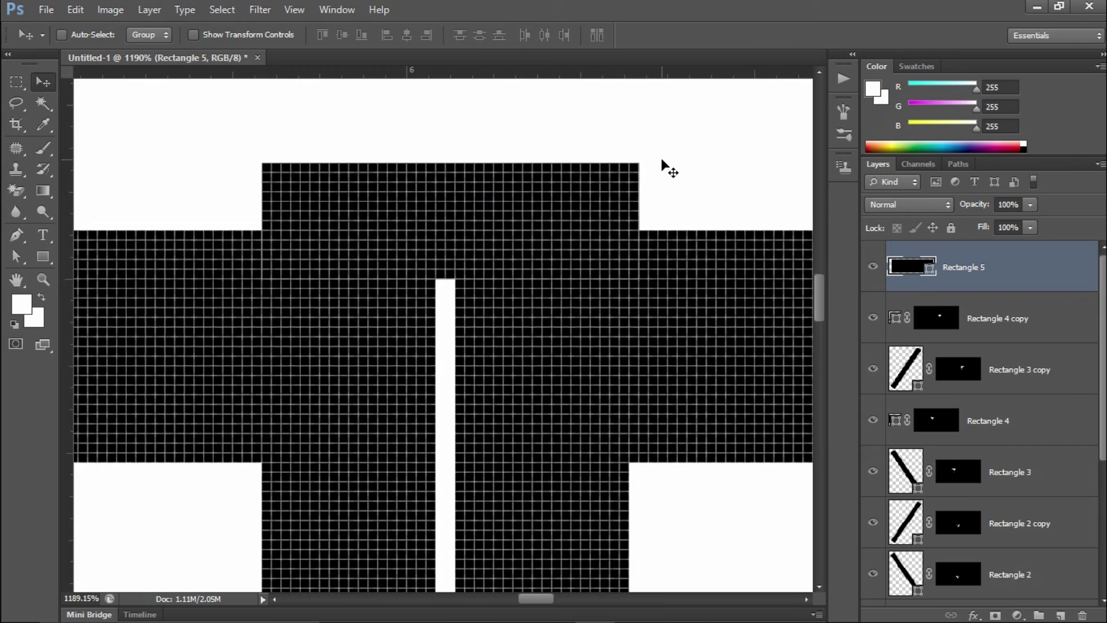
pyautogui.hotkey('ctrl', '0')
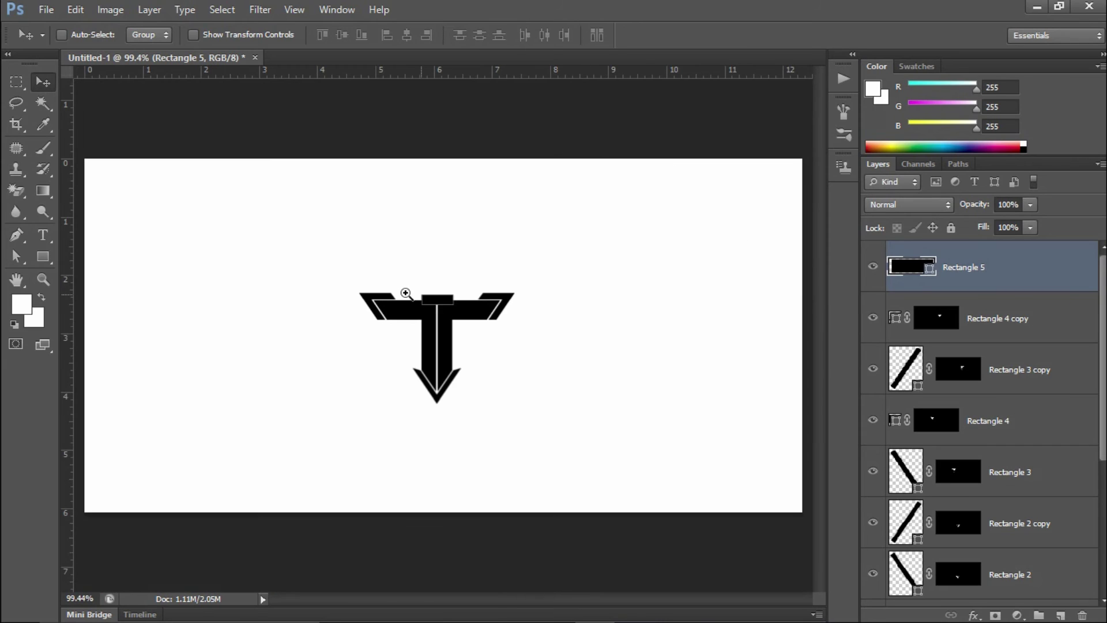
# Step: Drag Rectangle 5's top corner anchors outward to form an upward-widening trapezoid
pyautogui.scroll(1, 455, 329)
pyautogui.scroll(5, 455, 328)
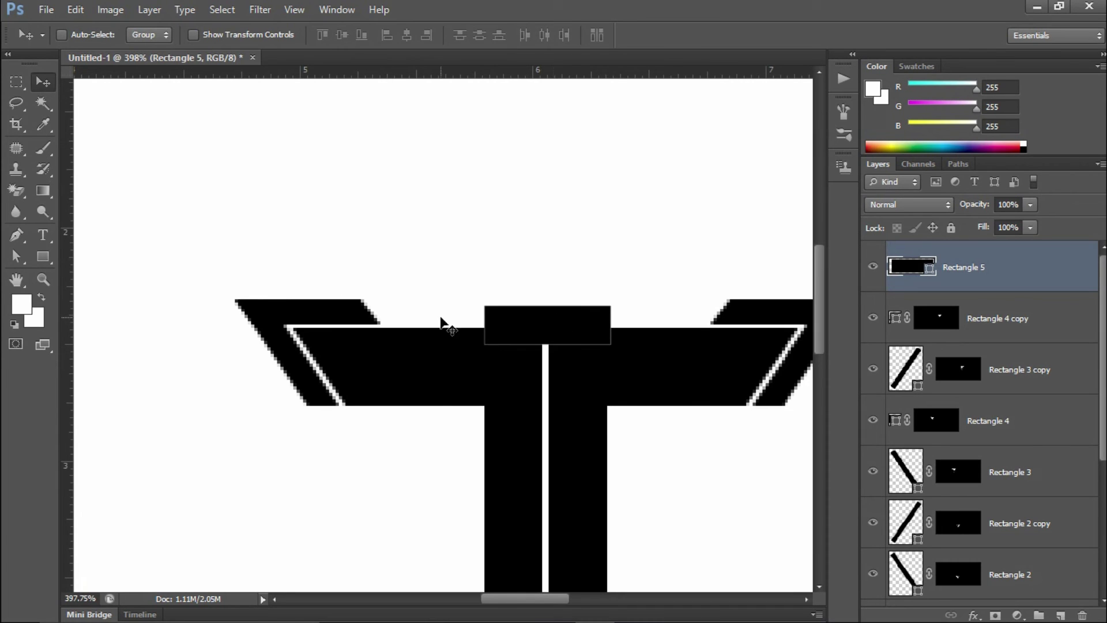
pyautogui.click(21, 257)
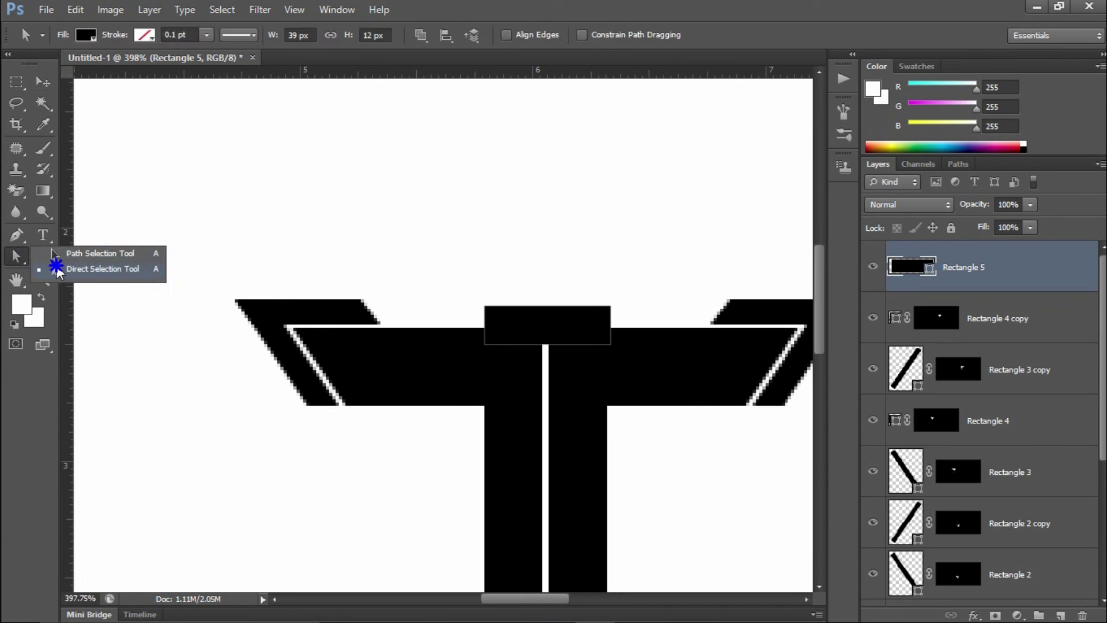
pyautogui.click(63, 254)
pyautogui.click(487, 311)
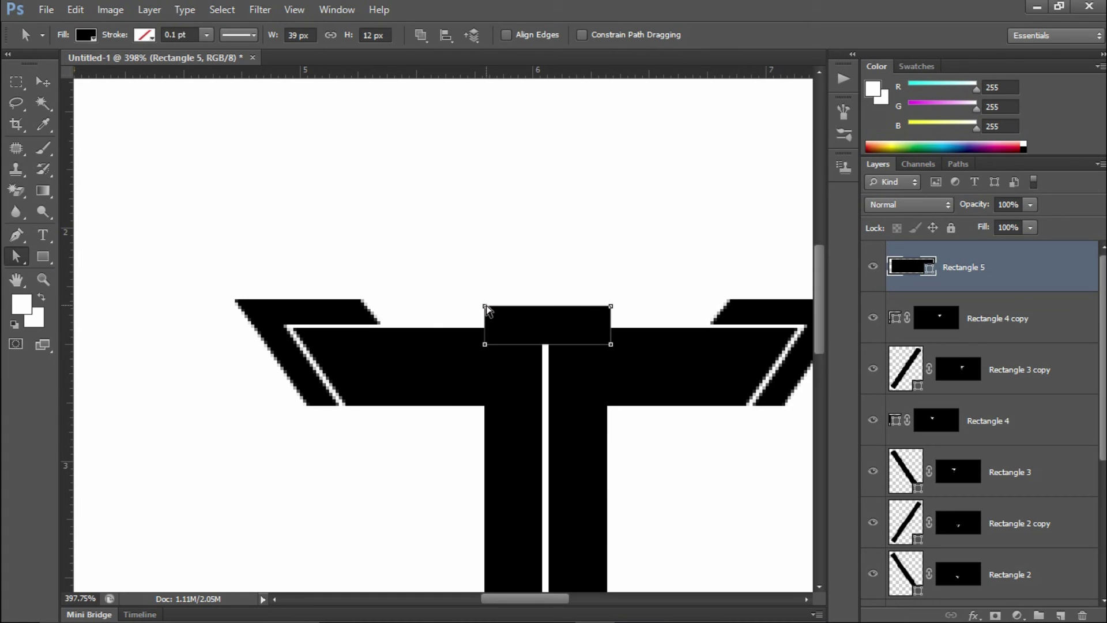
pyautogui.moveTo(487, 311); pyautogui.dragTo(456, 312)
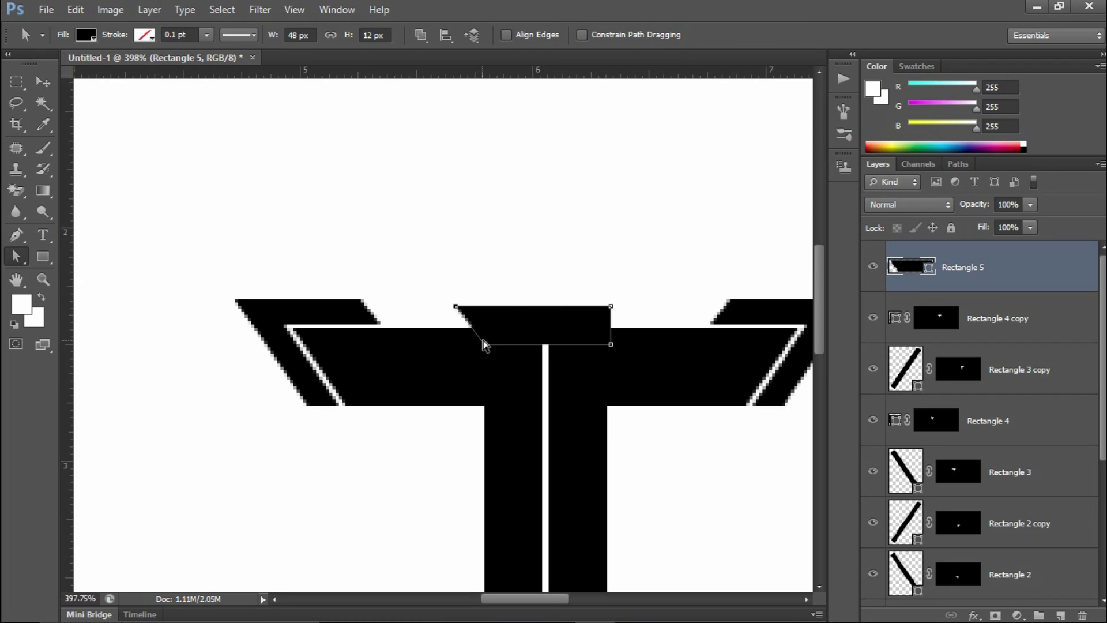
pyautogui.moveTo(611, 308); pyautogui.dragTo(643, 307)
pyautogui.moveTo(643, 307); pyautogui.dragTo(644, 306)
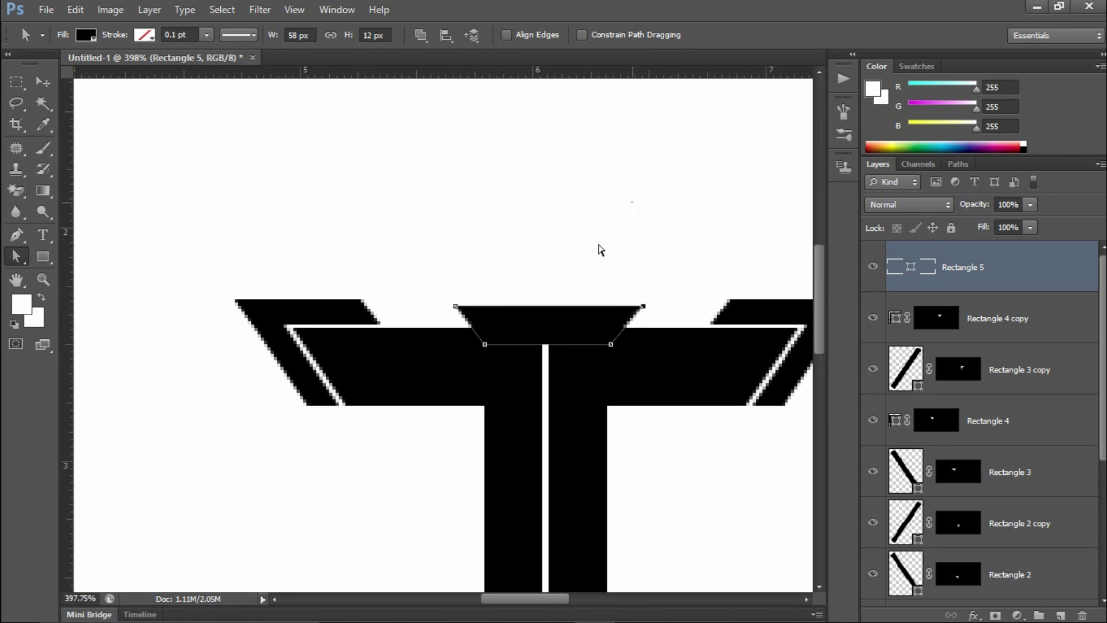
# Step: Load the trapezoid as a selection, tweak its top-right corner, and hide the layer
pyautogui.keyDown('ctrl'); pyautogui.click(904, 268); pyautogui.keyUp('ctrl')
pyautogui.keyDown('ctrl'); pyautogui.click(904, 269); pyautogui.keyUp('ctrl')
pyautogui.click(643, 309)
pyautogui.moveTo(644, 309); pyautogui.dragTo(637, 306)
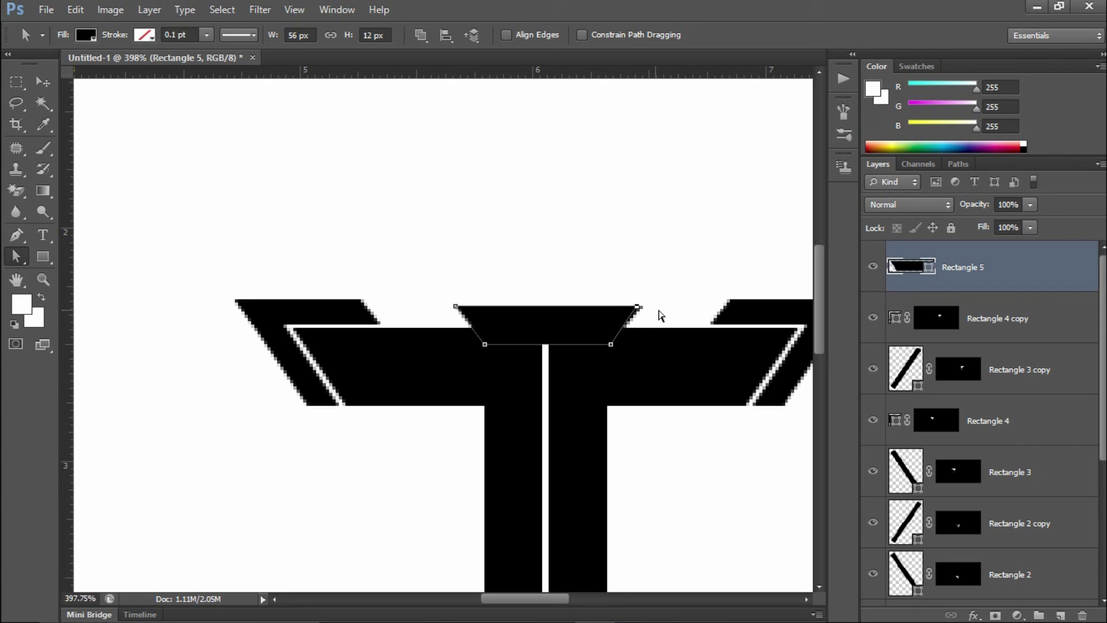
pyautogui.click(673, 292)
pyautogui.click(872, 269)
# Step: Toggle the Rectangle 1 stem layers' visibility to identify each piece
pyautogui.scroll(-2, 754, 383)
pyautogui.scroll(-4, 957, 383)
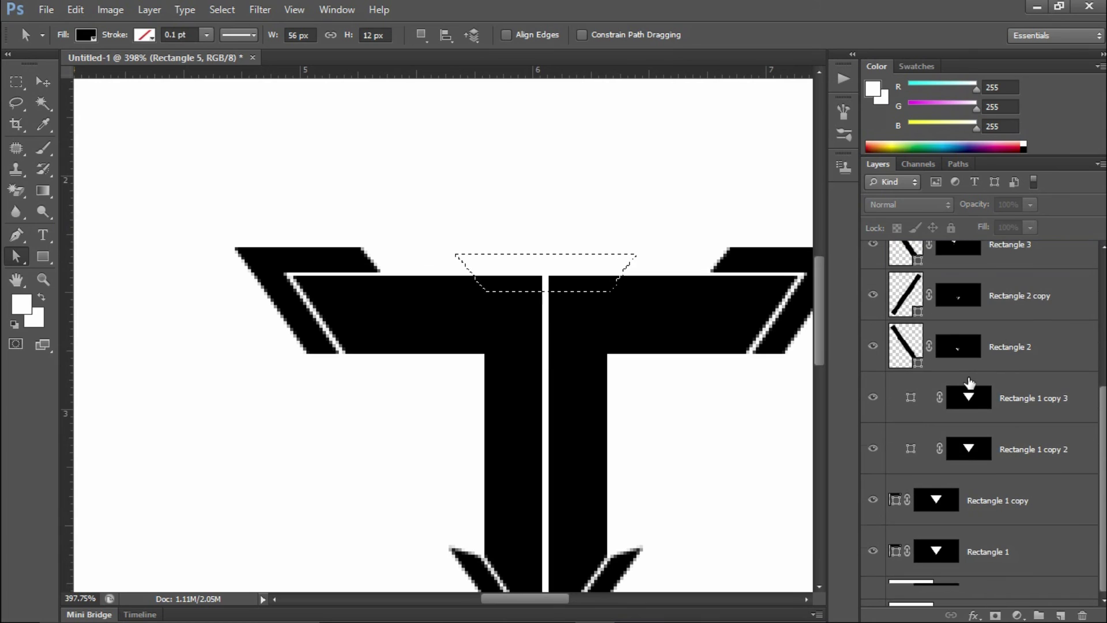
pyautogui.click(874, 499)
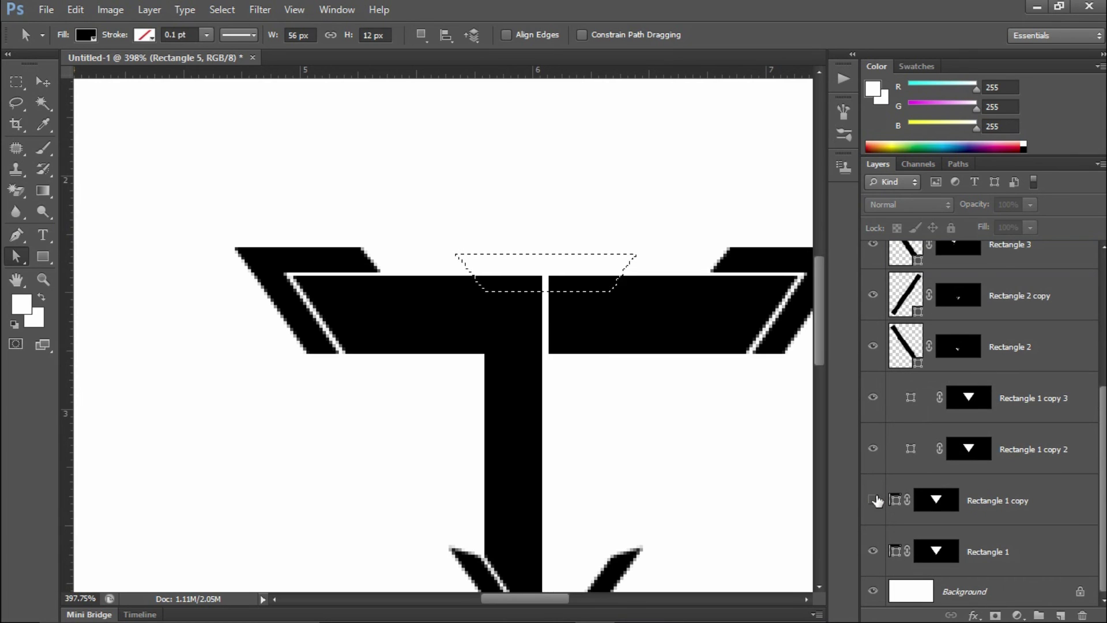
pyautogui.click(875, 551)
pyautogui.click(874, 551)
pyautogui.click(873, 448)
pyautogui.click(873, 449)
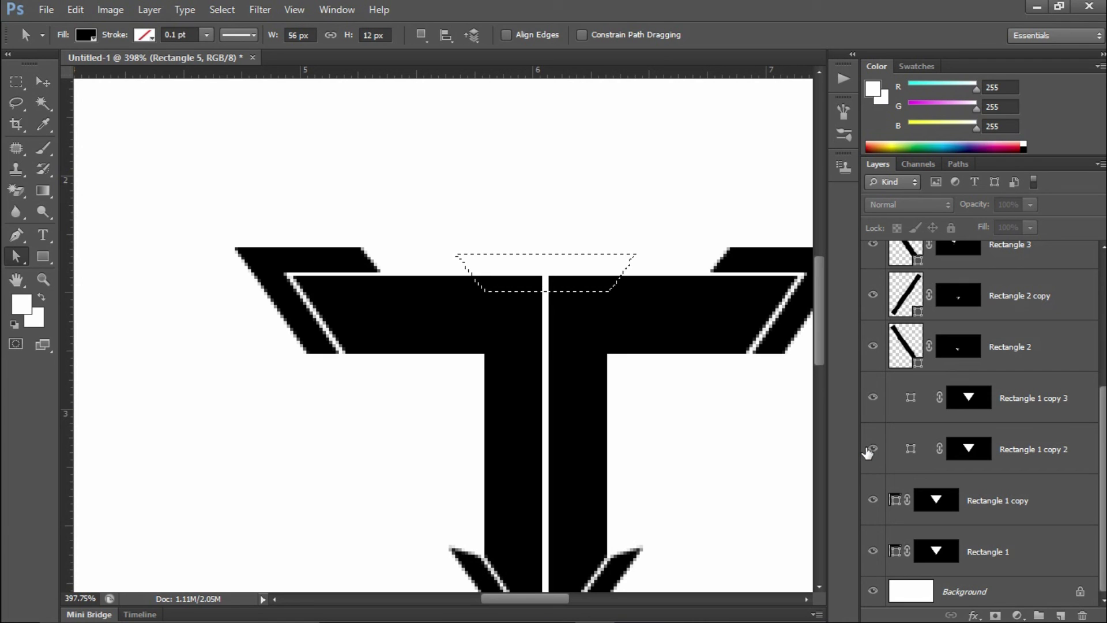
pyautogui.click(874, 396)
pyautogui.click(874, 397)
# Step: Fill the trapezoid selection with black on the Rectangle 1 and Rectangle 1 copy masks, then deselect
pyautogui.click(961, 402)
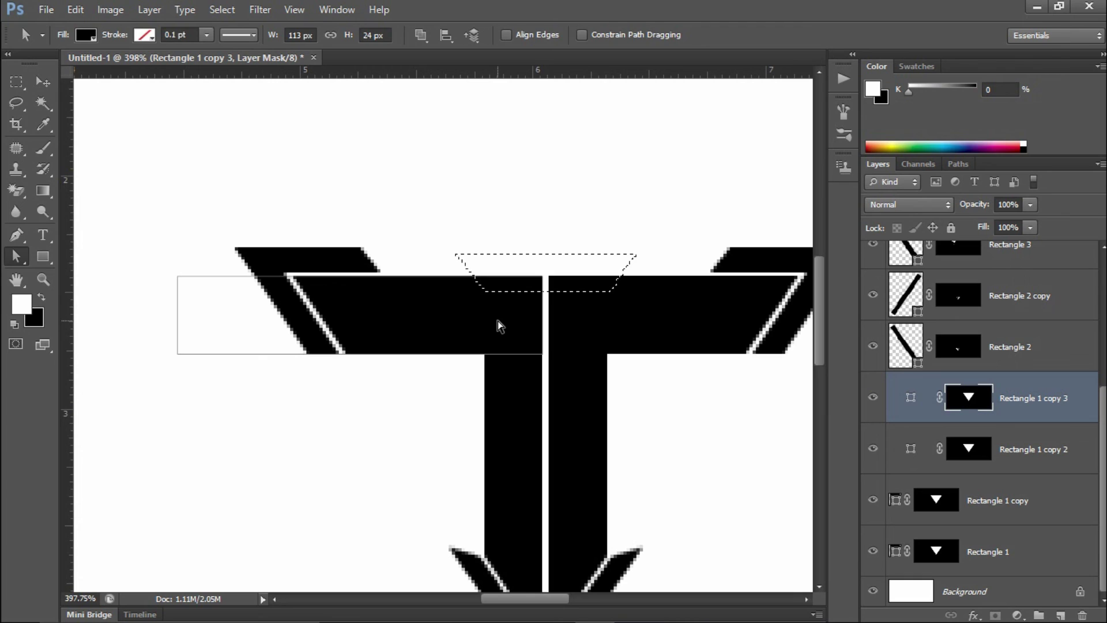
pyautogui.press('b')
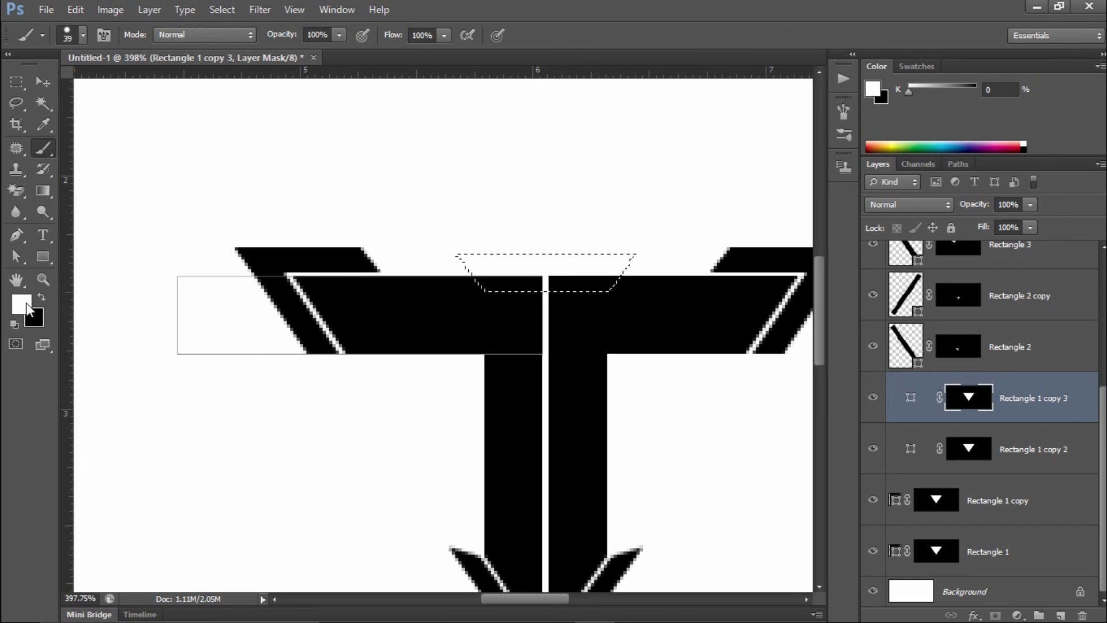
pyautogui.press('x')
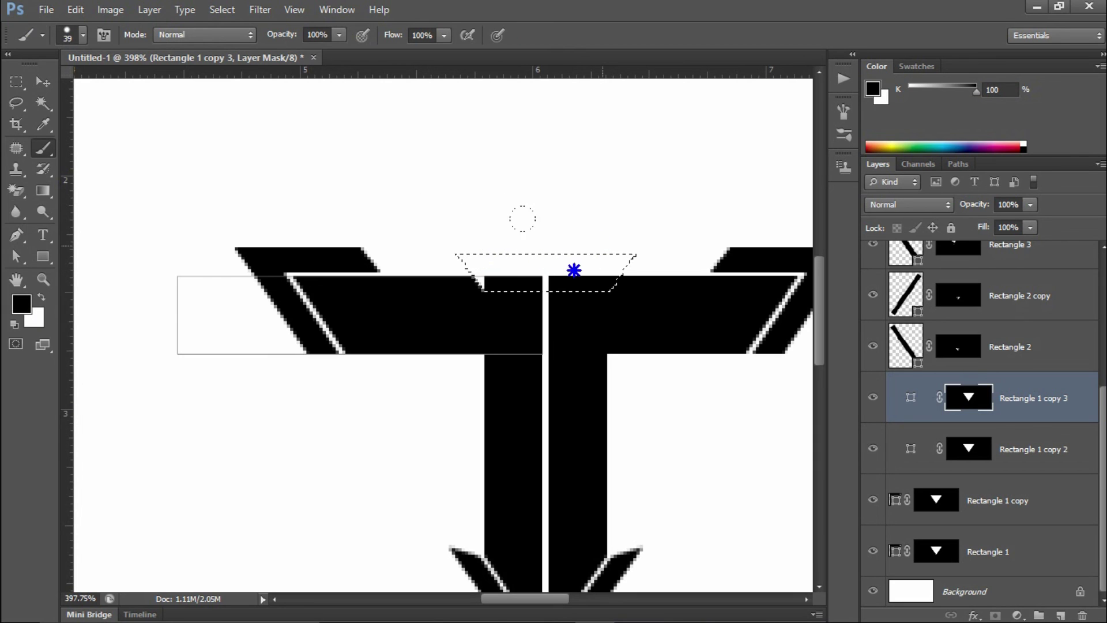
pyautogui.click(962, 454)
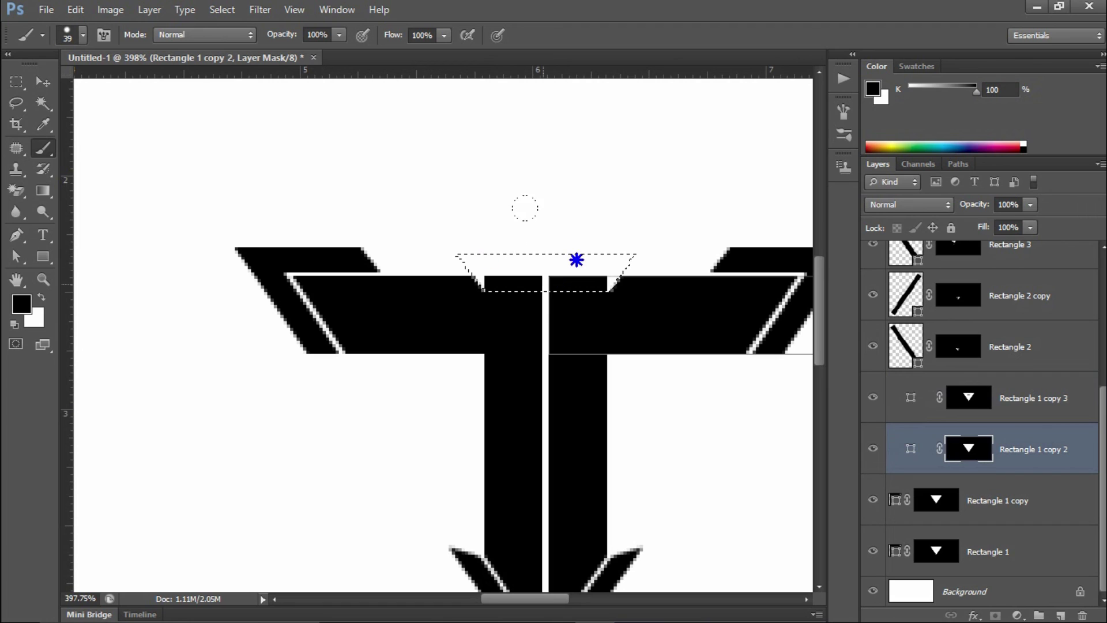
pyautogui.click(936, 499)
pyautogui.hotkey('alt', 'BackSpace')
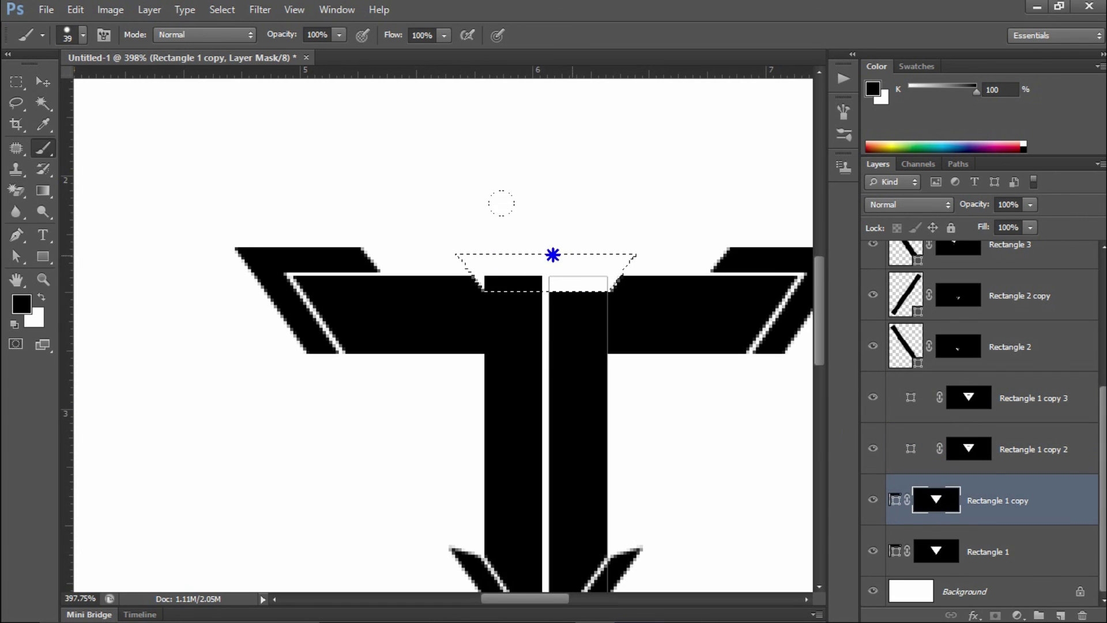
pyautogui.click(936, 551)
pyautogui.hotkey('alt', 'BackSpace')
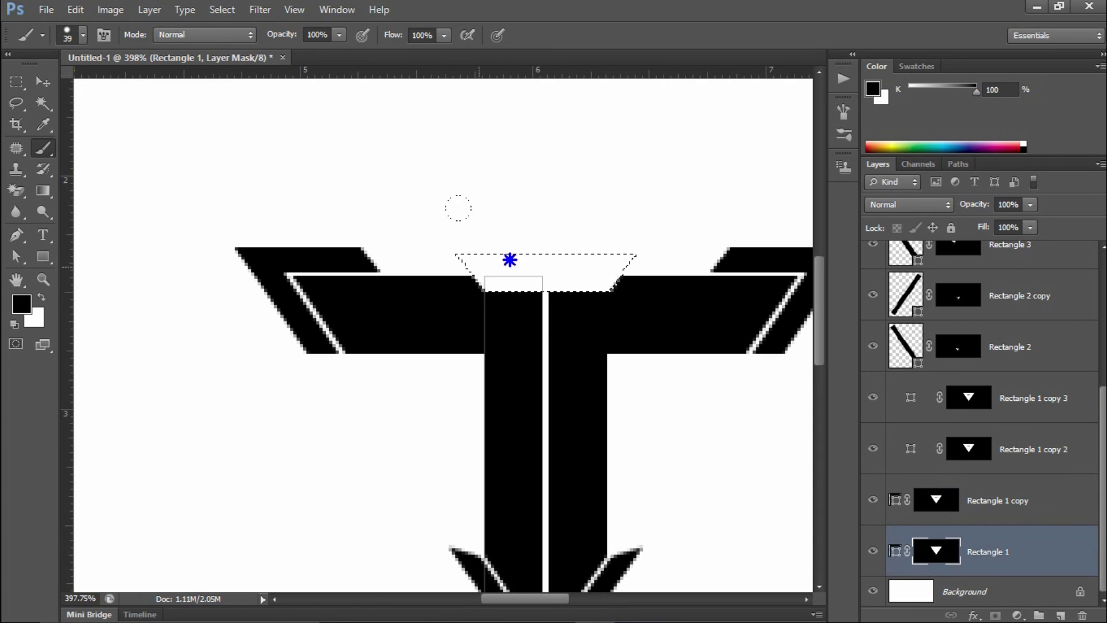
pyautogui.hotkey('ctrl', 'd')
pyautogui.hotkey('ctrl', '0')
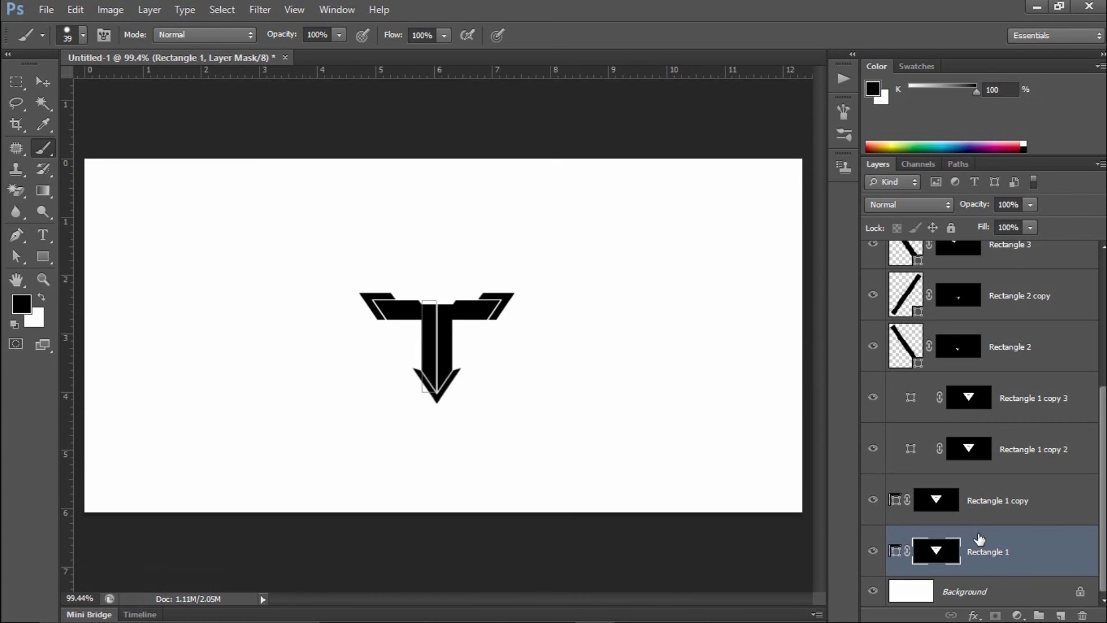
# Step: Delete the unused Rectangle 5 trapezoid layer
pyautogui.click(955, 588)
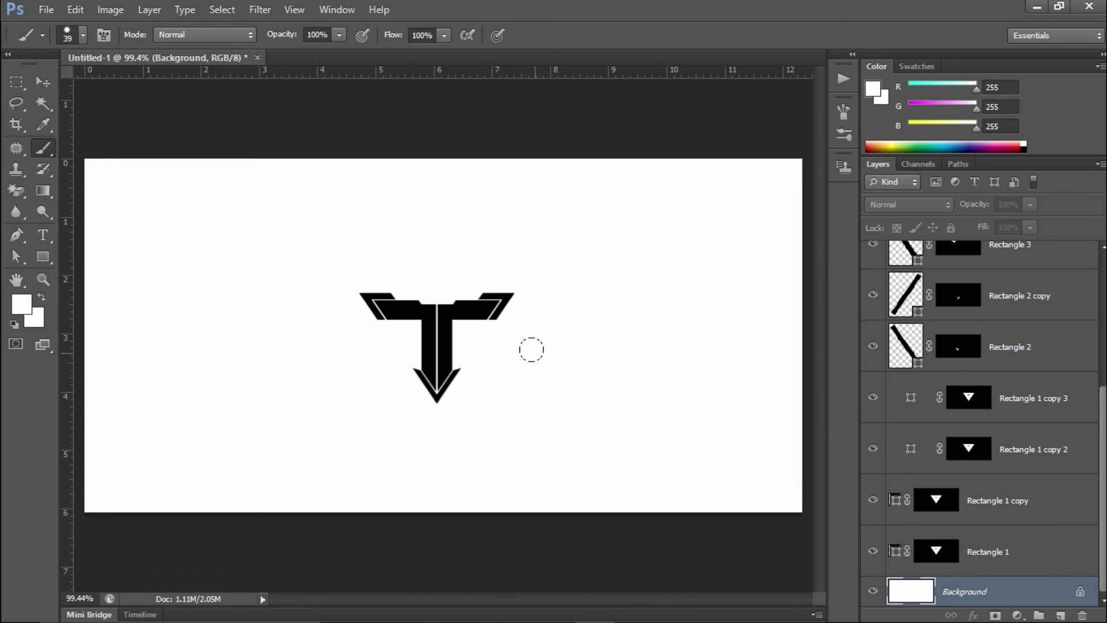
pyautogui.press('v')
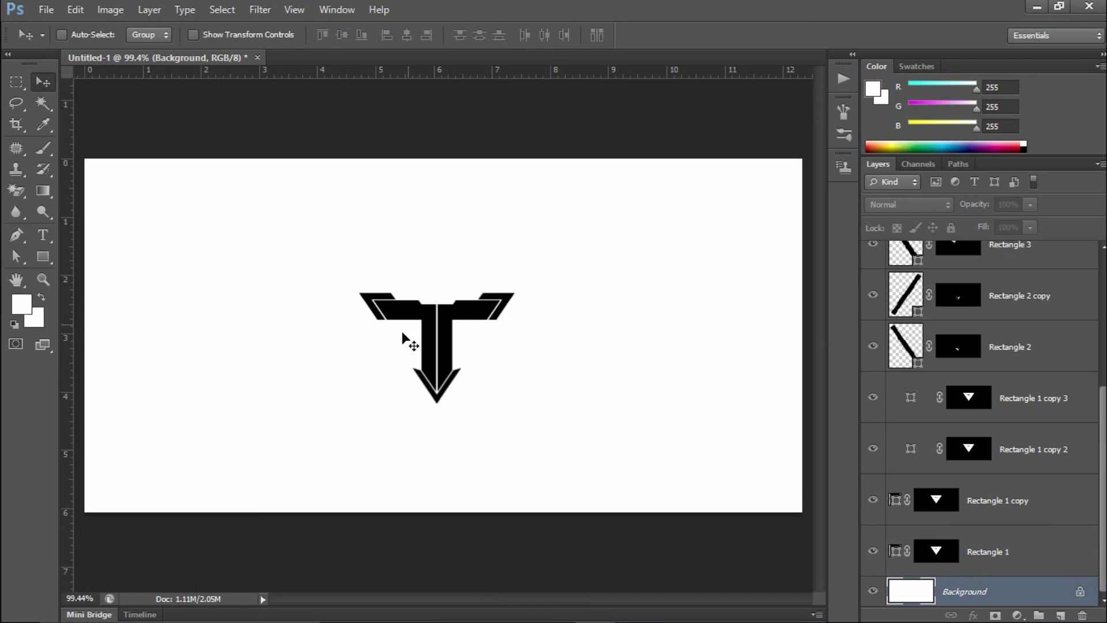
pyautogui.scroll(2, 466, 372)
pyautogui.scroll(1, 466, 372)
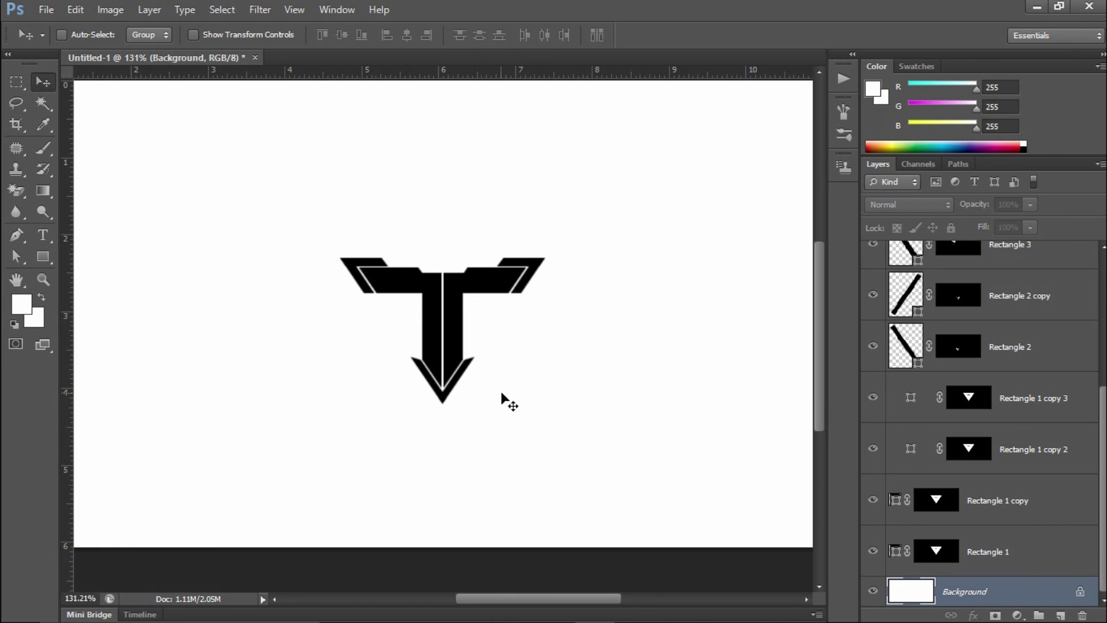
pyautogui.scroll(4, 973, 353)
pyautogui.click(1005, 268)
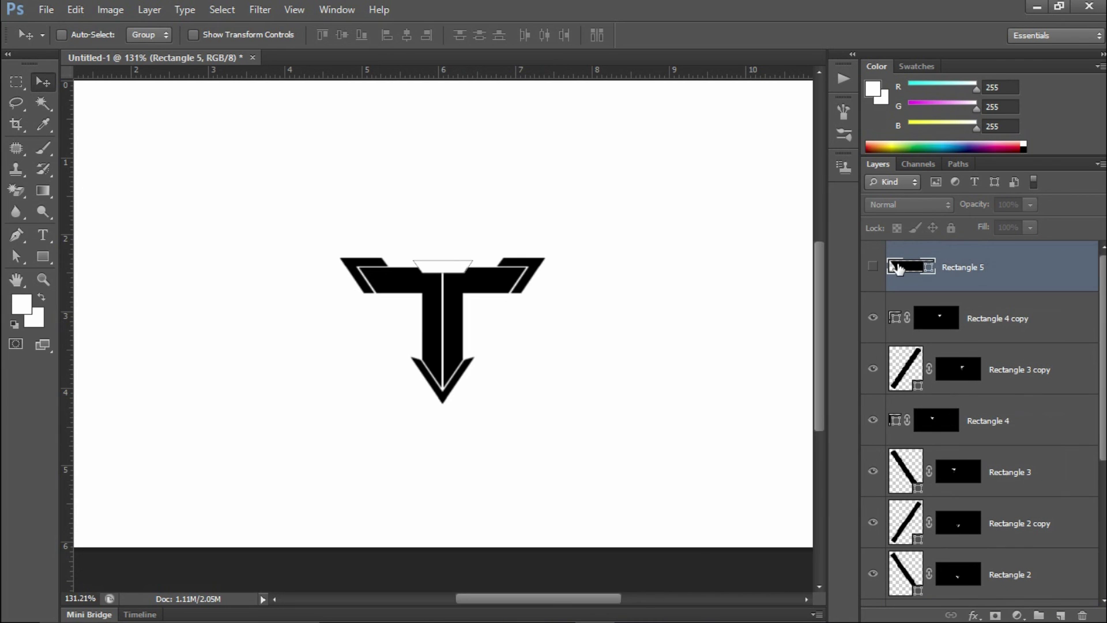
pyautogui.click(872, 267)
pyautogui.click(871, 268)
pyautogui.press('Delete')
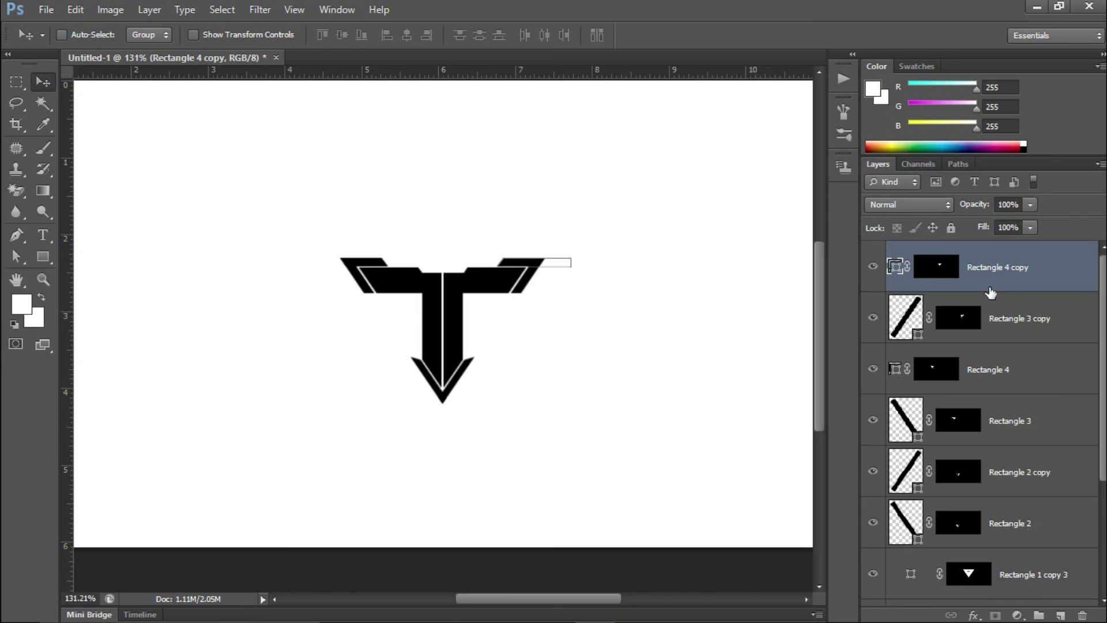
# Step: Group all the rectangle layers of the emblem into a group named 'T'
pyautogui.scroll(-3, 989, 287)
pyautogui.click(1000, 552)
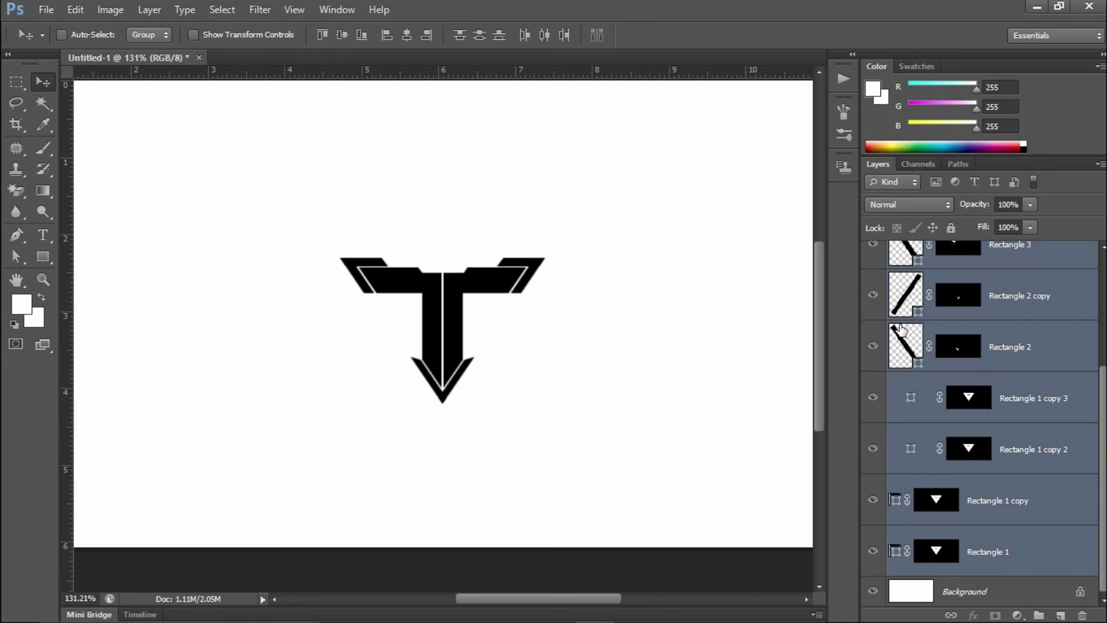
pyautogui.hotkey('ctrl', 'g')
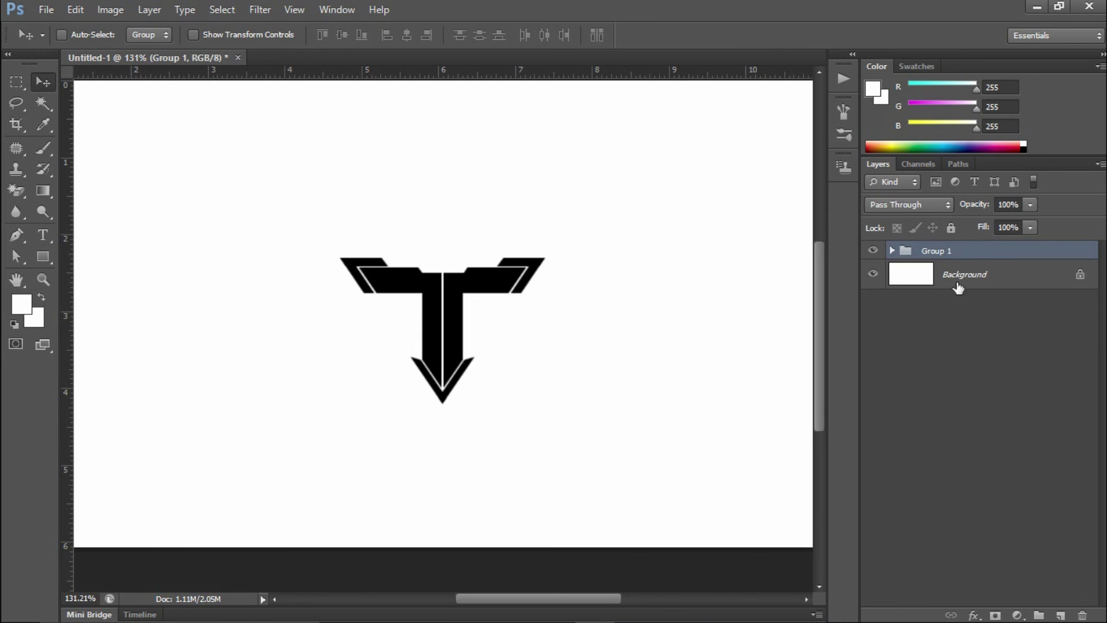
pyautogui.doubleClick(934, 251)
pyautogui.write('T')
pyautogui.press('Return')
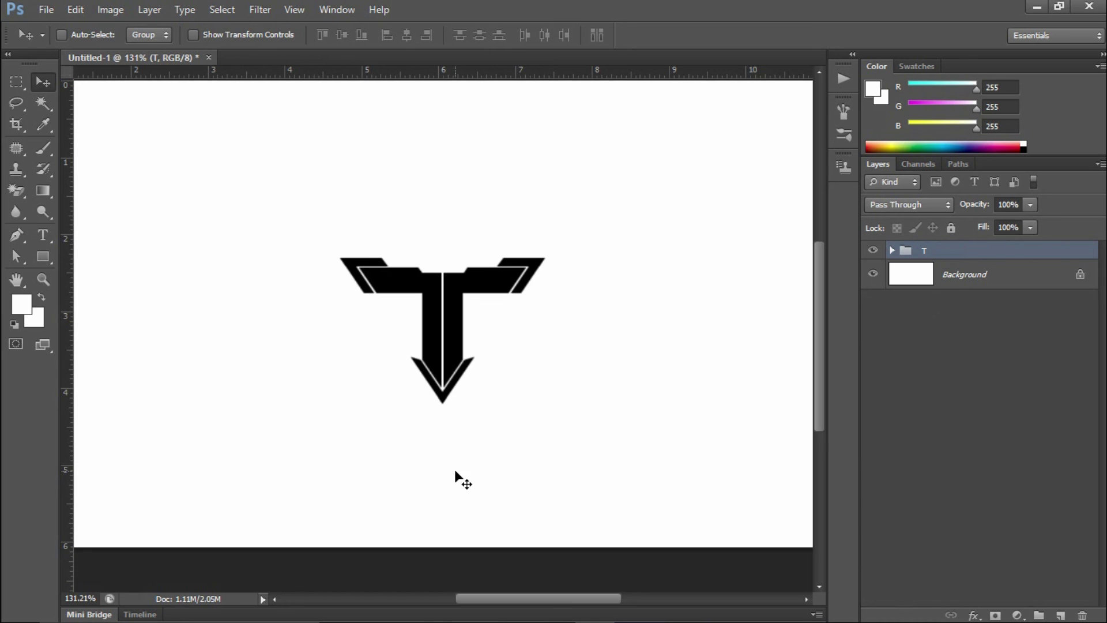
pyautogui.press('t')
# Step: Type 'LOGO NAME' below the emblem and centre it under the arrow point
pyautogui.click(447, 456)
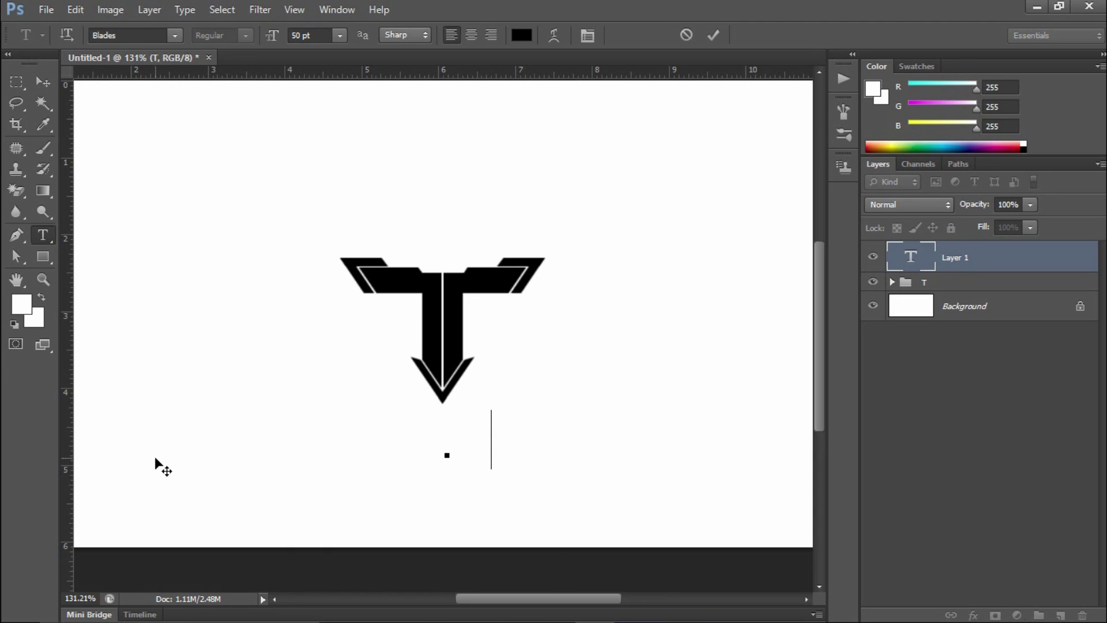
pyautogui.write('ME')
pyautogui.click(715, 35)
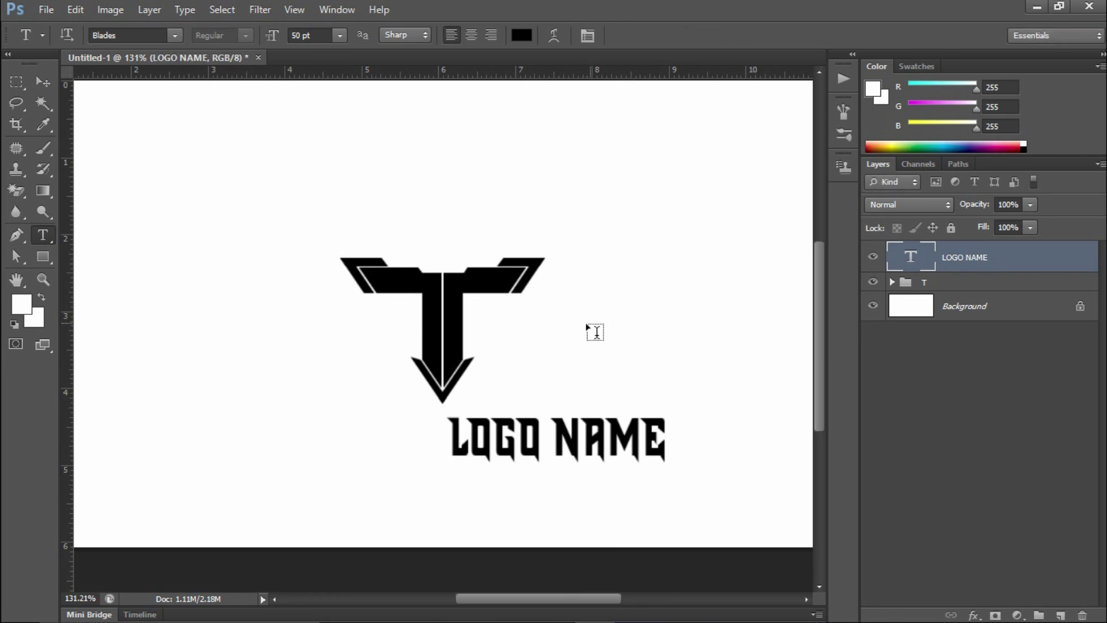
pyautogui.press('v')
pyautogui.moveTo(564, 439); pyautogui.dragTo(457, 447)
pyautogui.press('t')
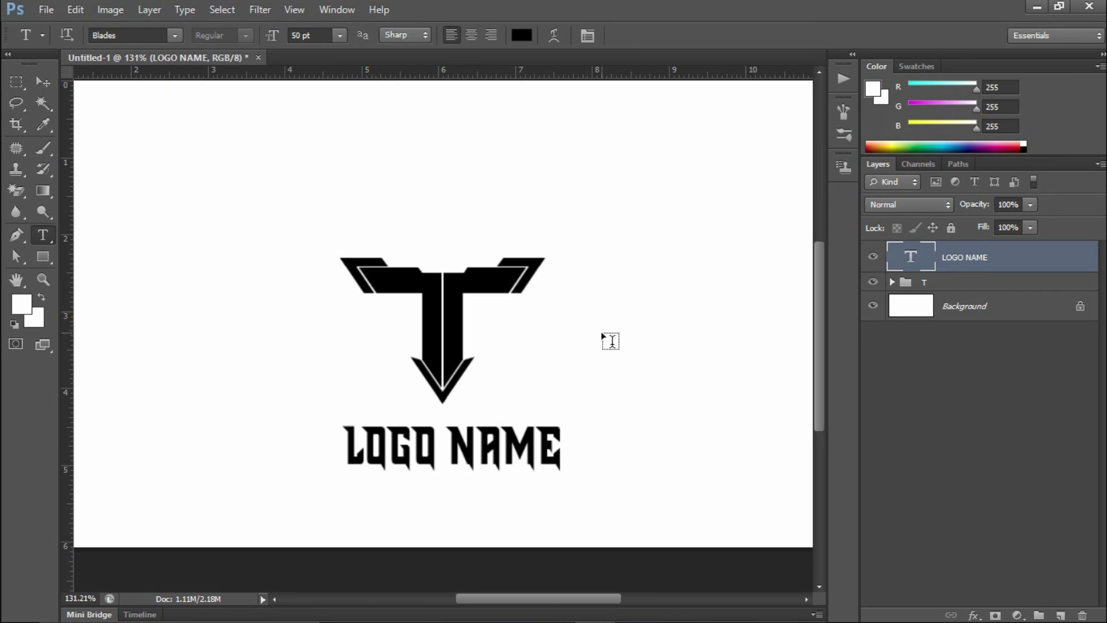
pyautogui.press('v')
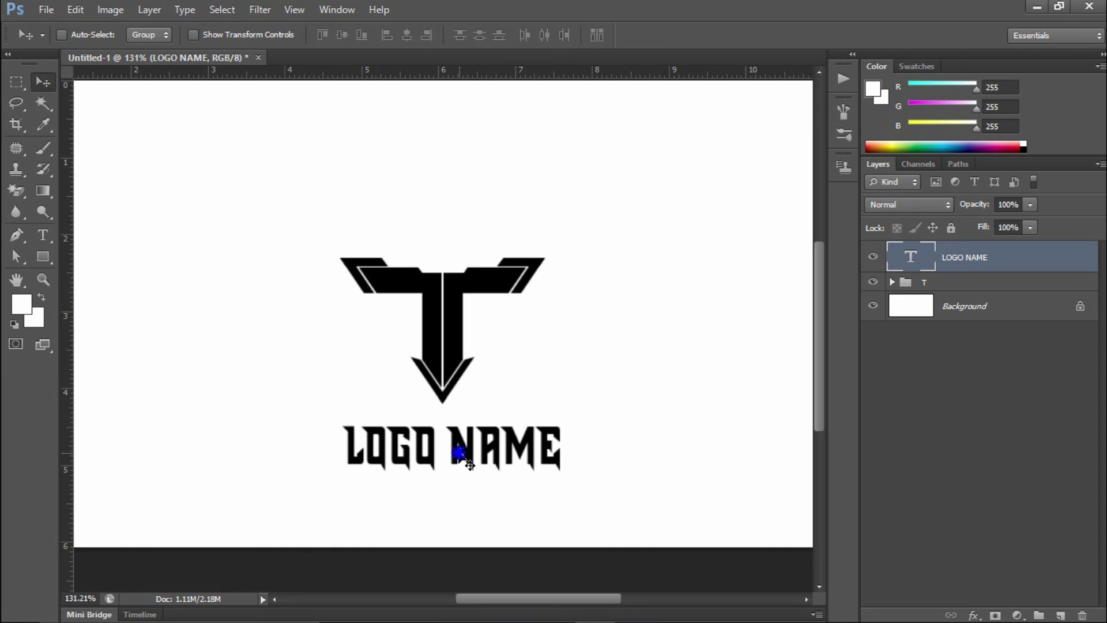
pyautogui.moveTo(461, 453); pyautogui.dragTo(447, 447)
# Step: Enlarge the LOGO NAME text to about 151% and nudge it into place
pyautogui.hotkey('ctrl', 't')
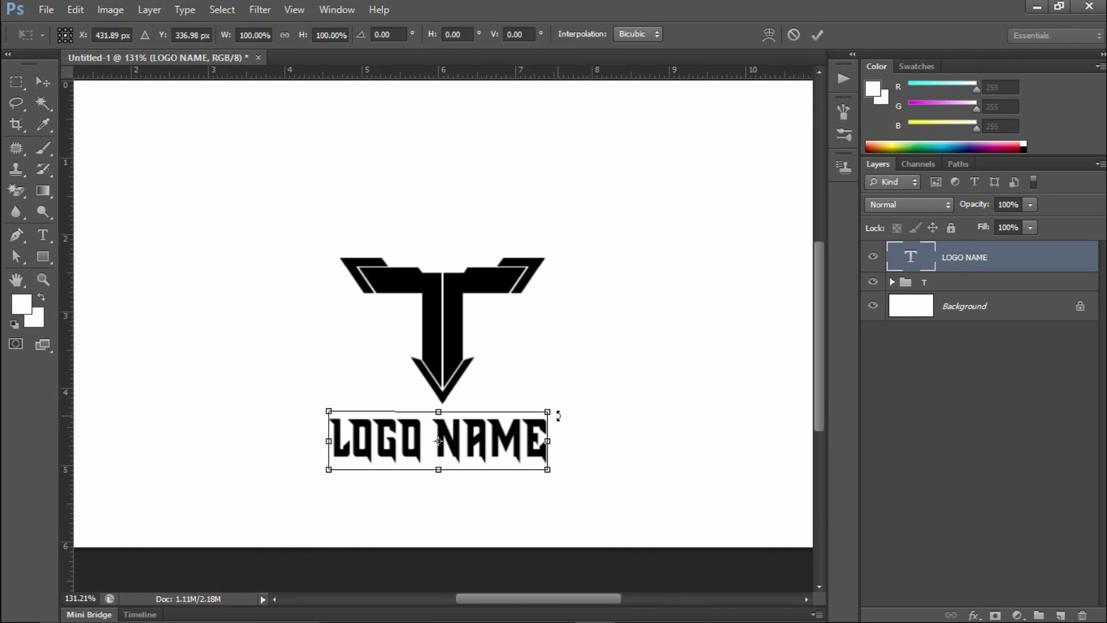
pyautogui.moveTo(548, 411); pyautogui.dragTo(608, 395)
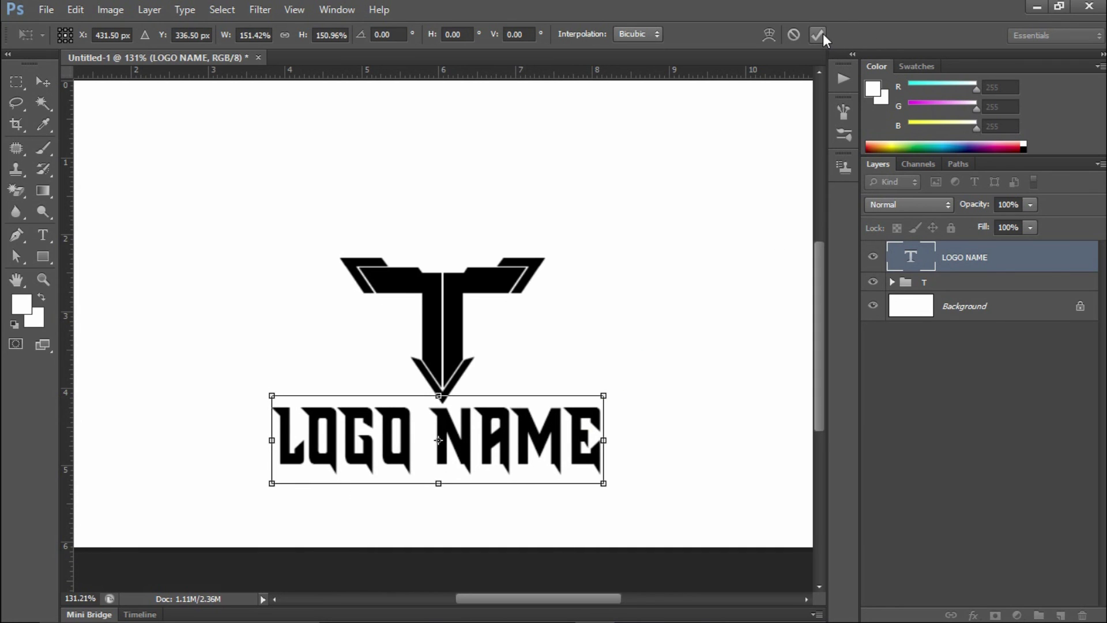
pyautogui.moveTo(526, 443); pyautogui.dragTo(530, 444)
pyautogui.press('Down')
pyautogui.press('Down')
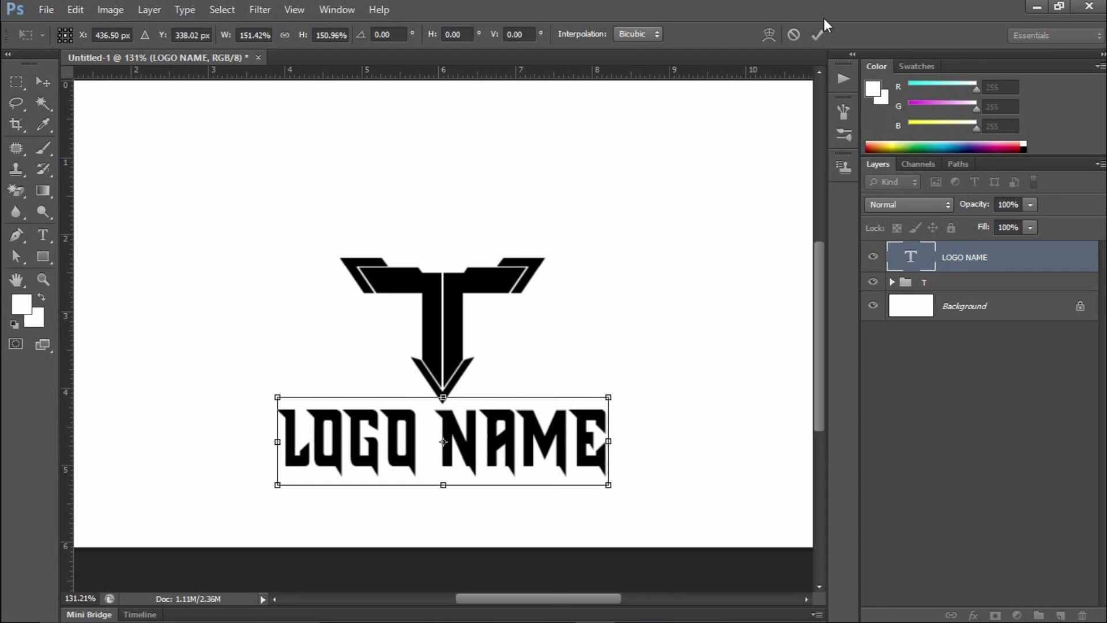
pyautogui.click(816, 39)
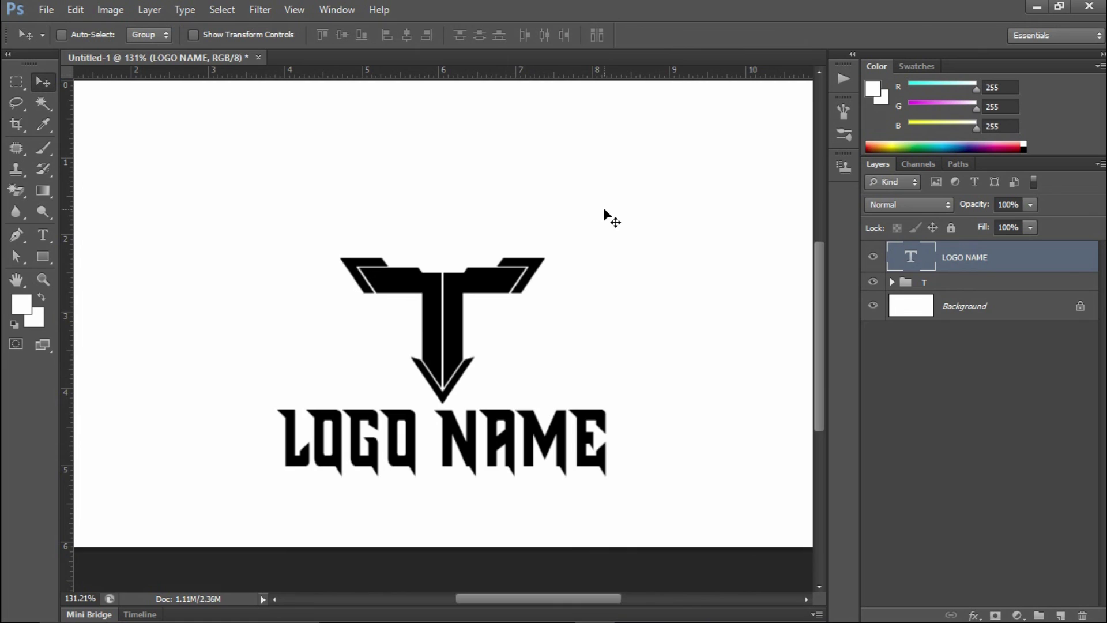
# Step: Group the T group with LOGO NAME as 'T LOGO' and align it to the canvas centre with Background
pyautogui.scroll(-2, 605, 216)
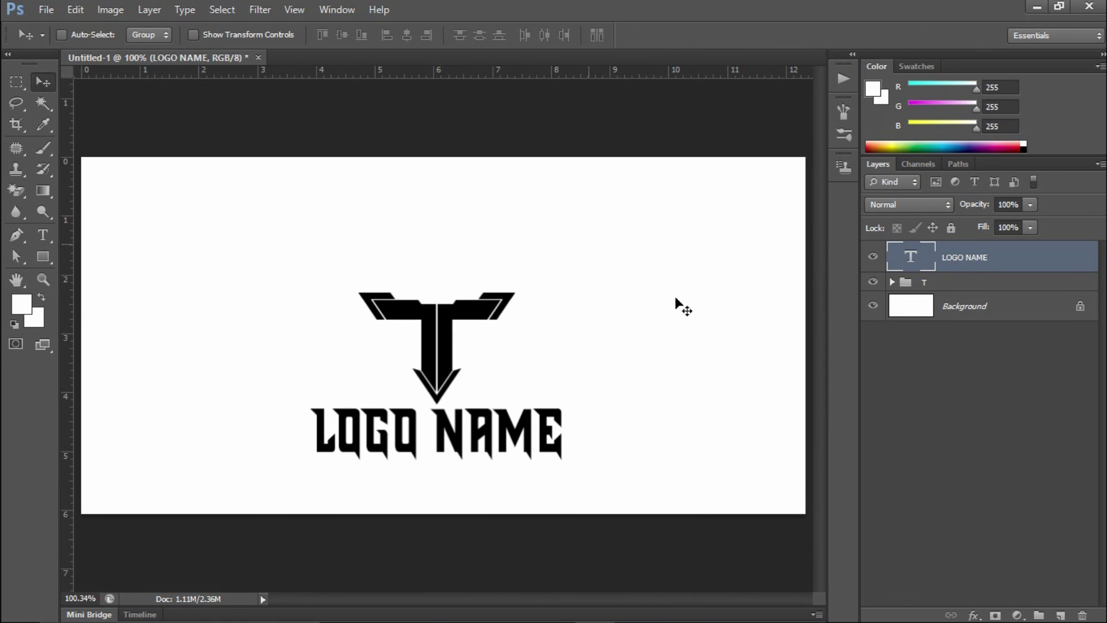
pyautogui.keyDown('shift'); pyautogui.click(985, 284); pyautogui.keyUp('shift')
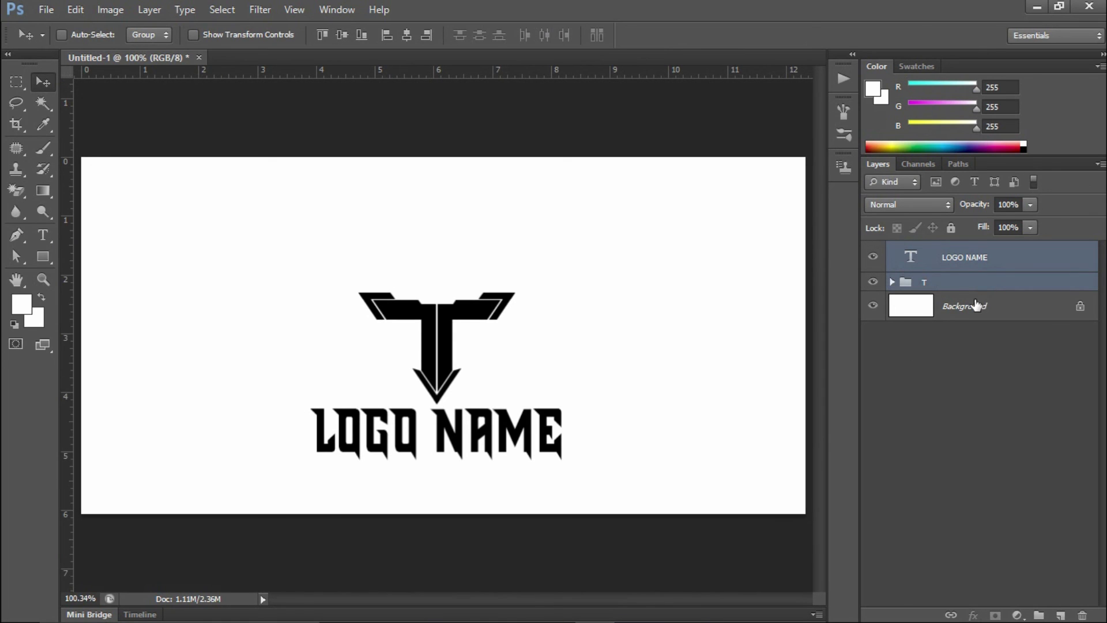
pyautogui.hotkey('ctrl', 'g')
pyautogui.doubleClick(952, 252)
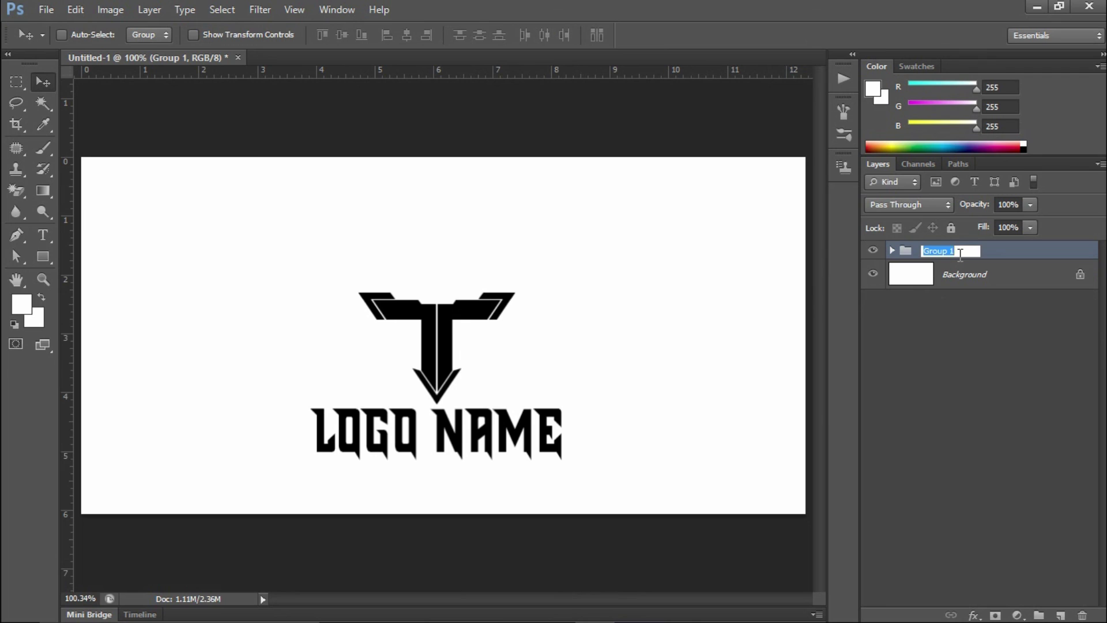
pyautogui.write('T LO')
pyautogui.write('GO')
pyautogui.press('Return')
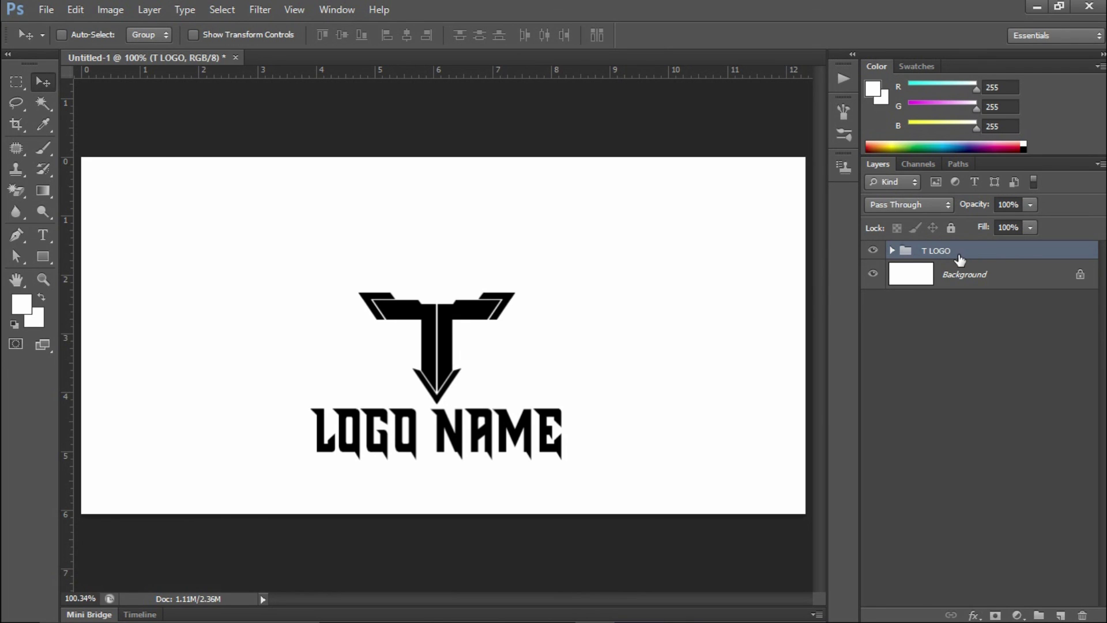
pyautogui.keyDown('shift'); pyautogui.click(1005, 278); pyautogui.keyUp('shift')
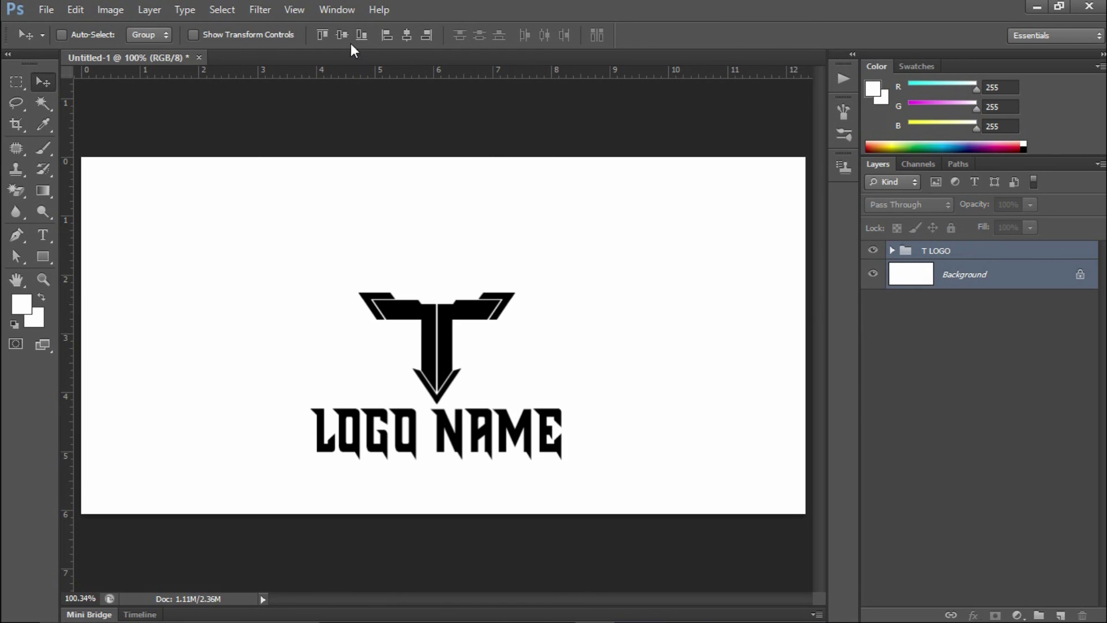
pyautogui.click(407, 35)
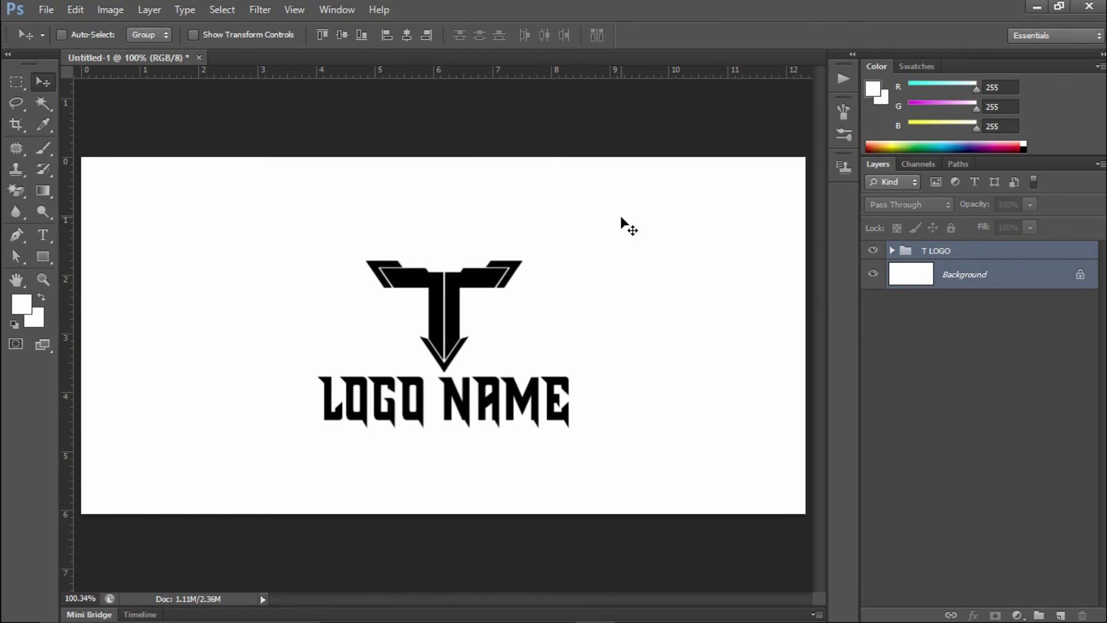